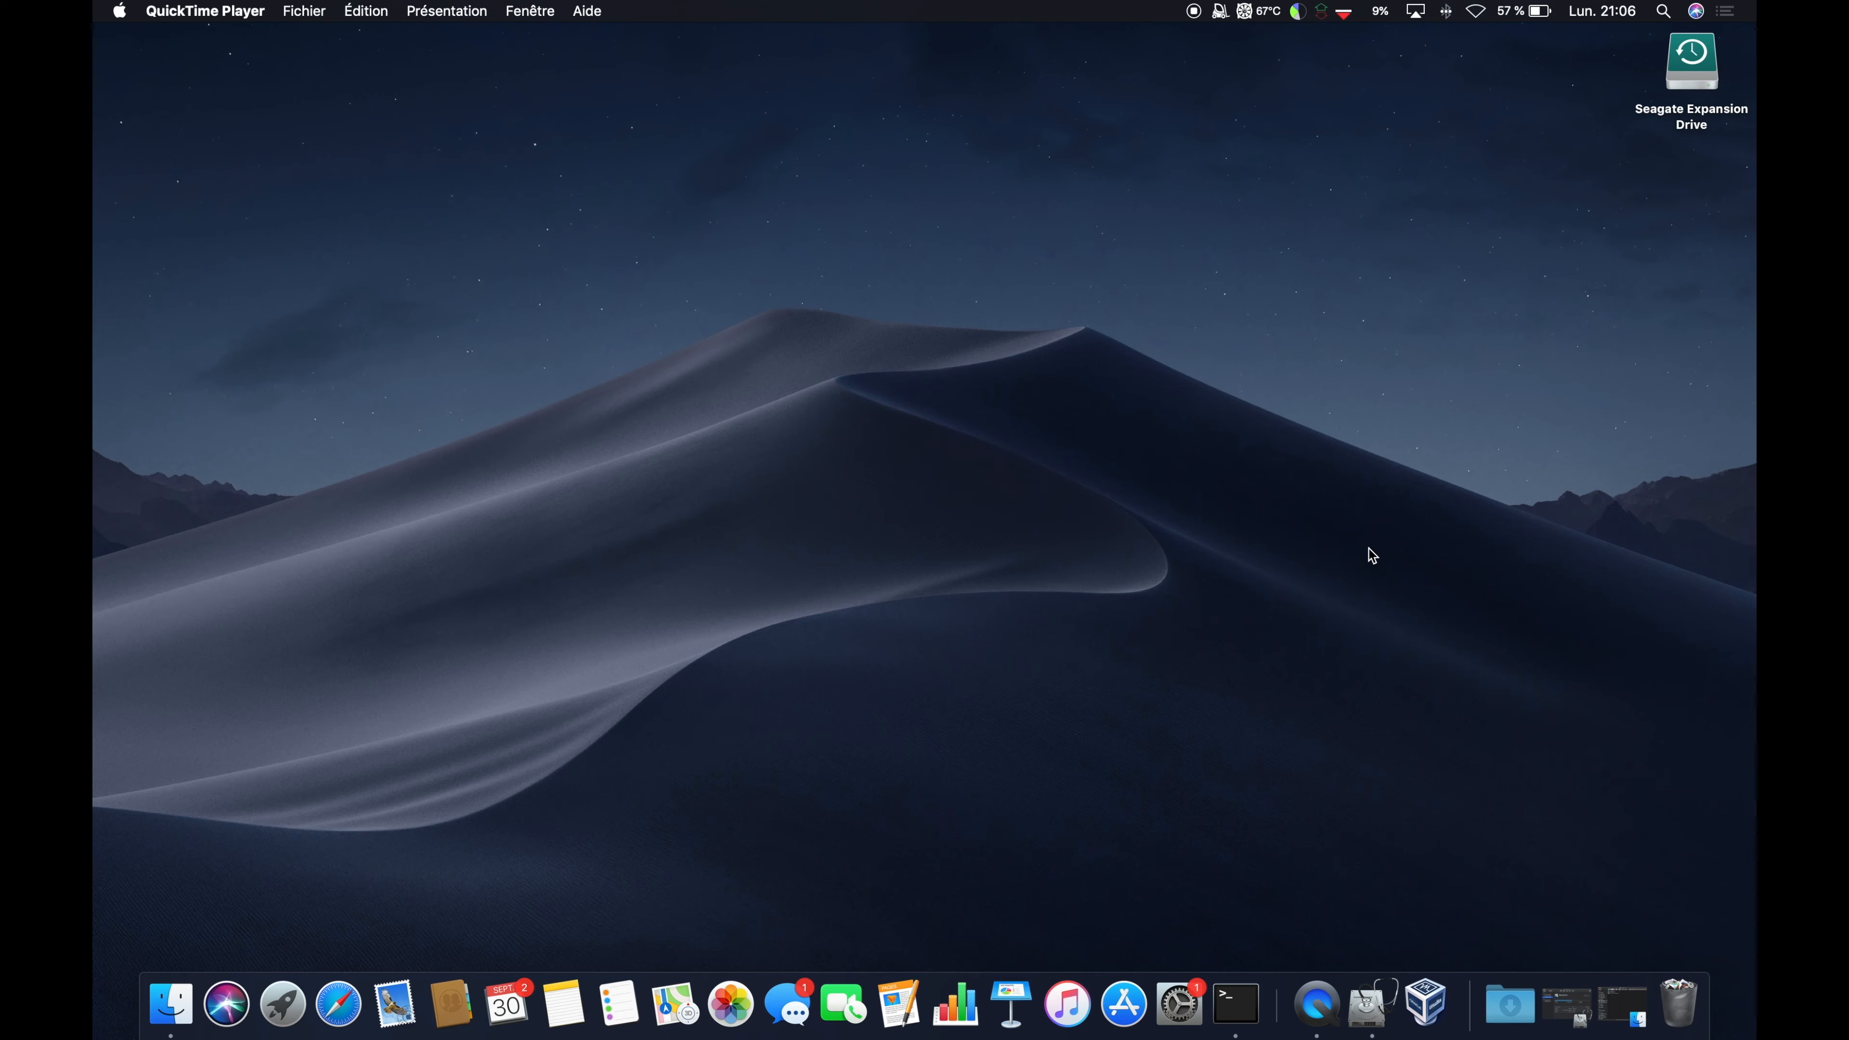
# Bring back the Documents folder window, then switch to Terminal and list all connected disks and their partitions
pyautogui.click(1624, 1003)
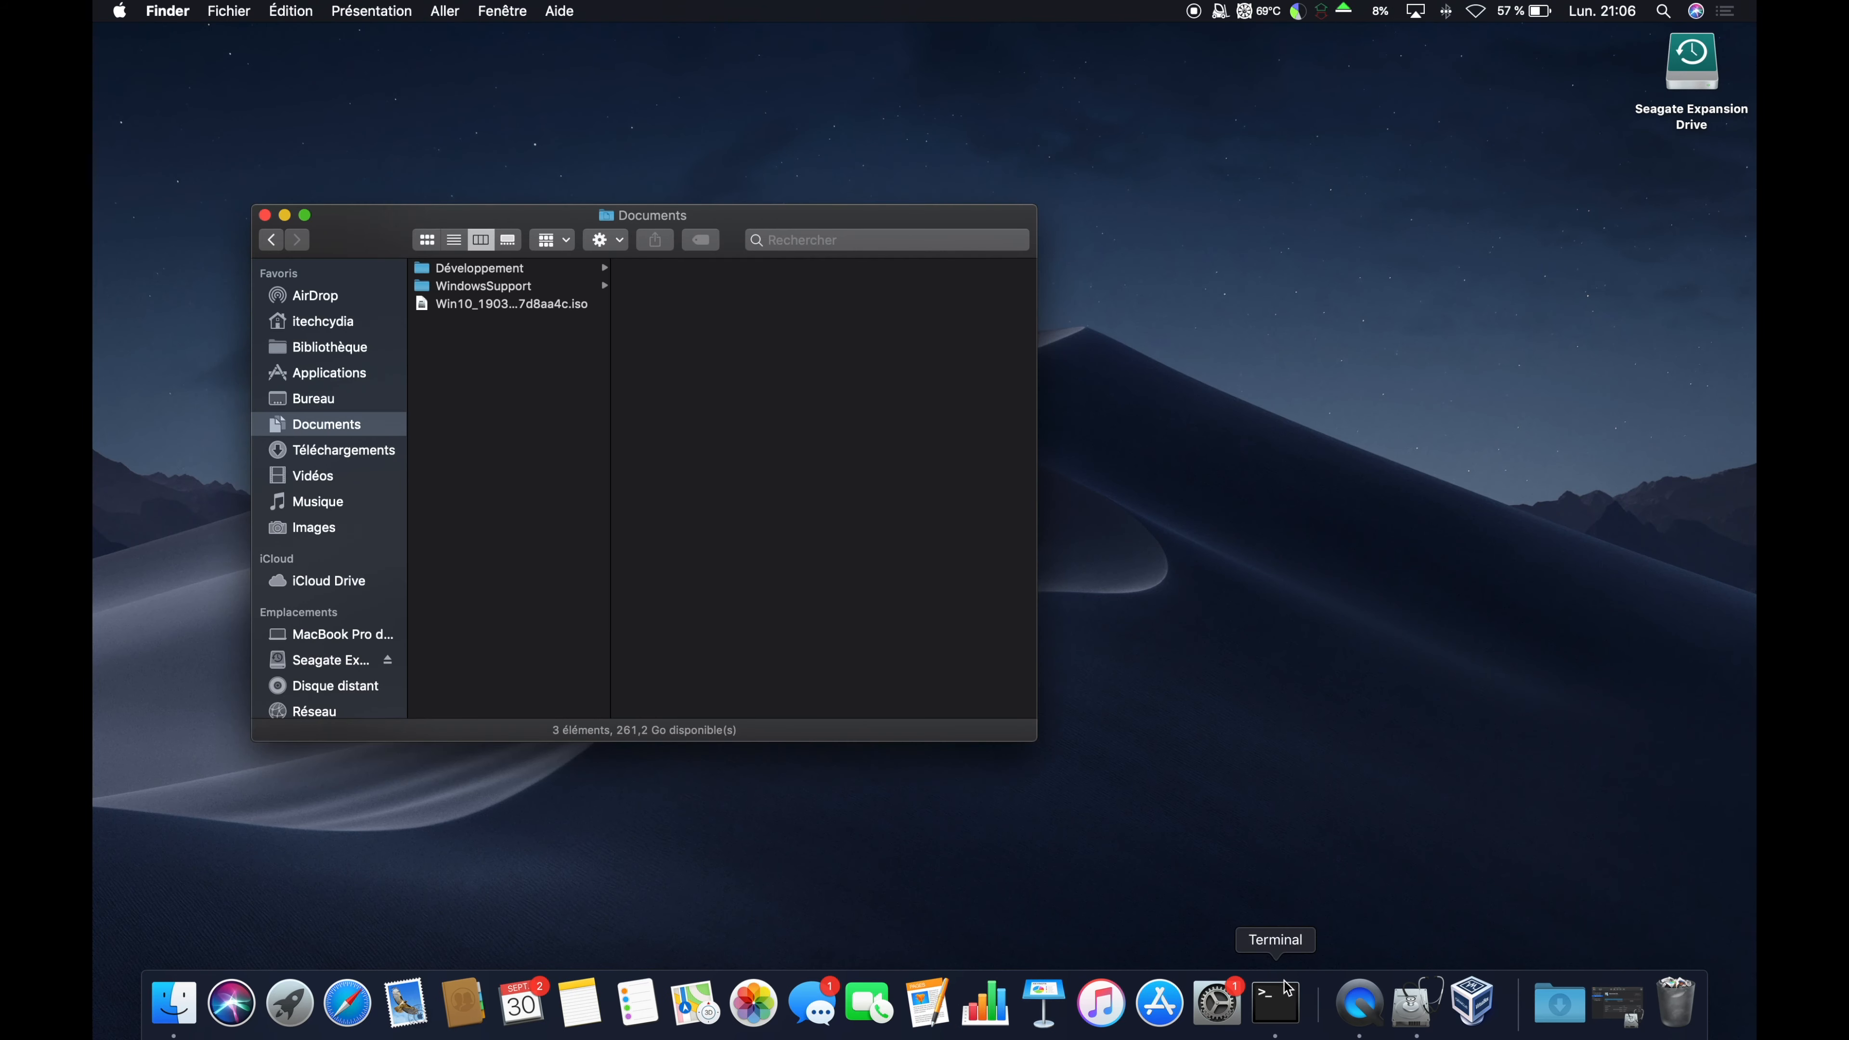
pyautogui.click(1278, 1001)
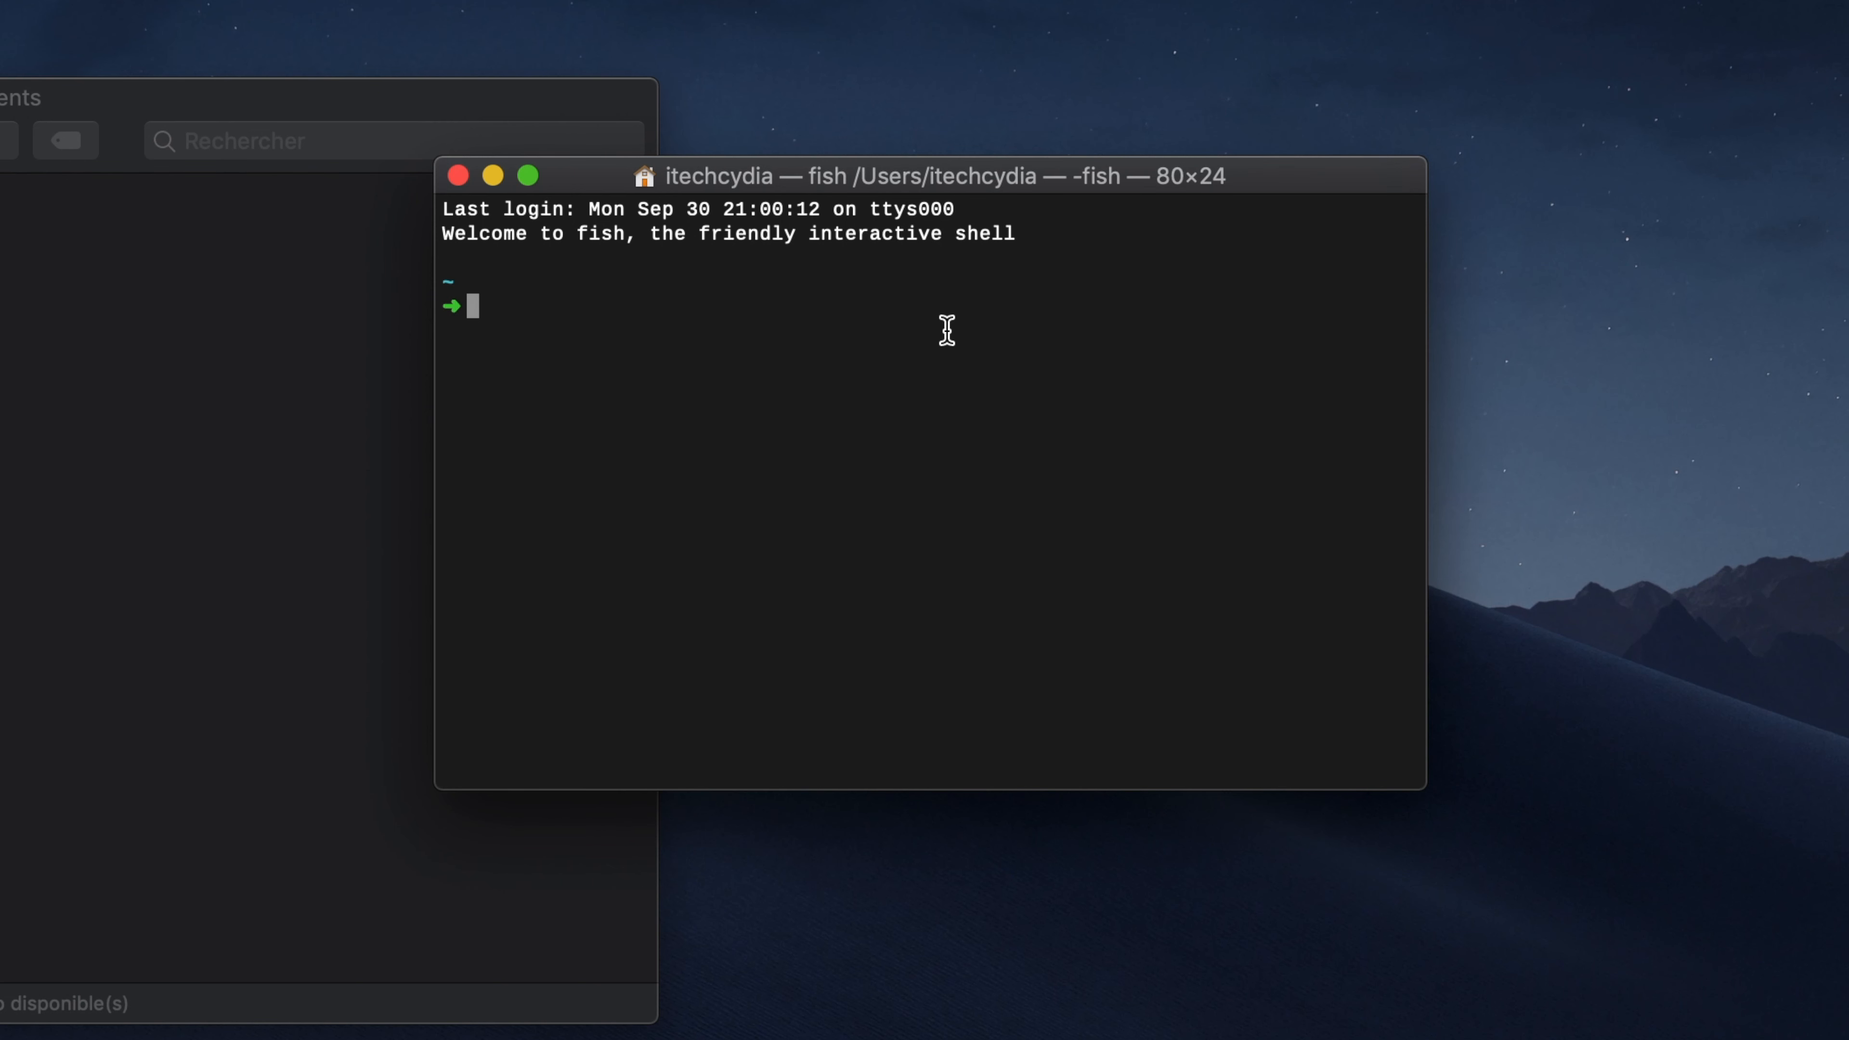
pyautogui.write('disk')
pyautogui.press('Right')
pyautogui.press('Return')
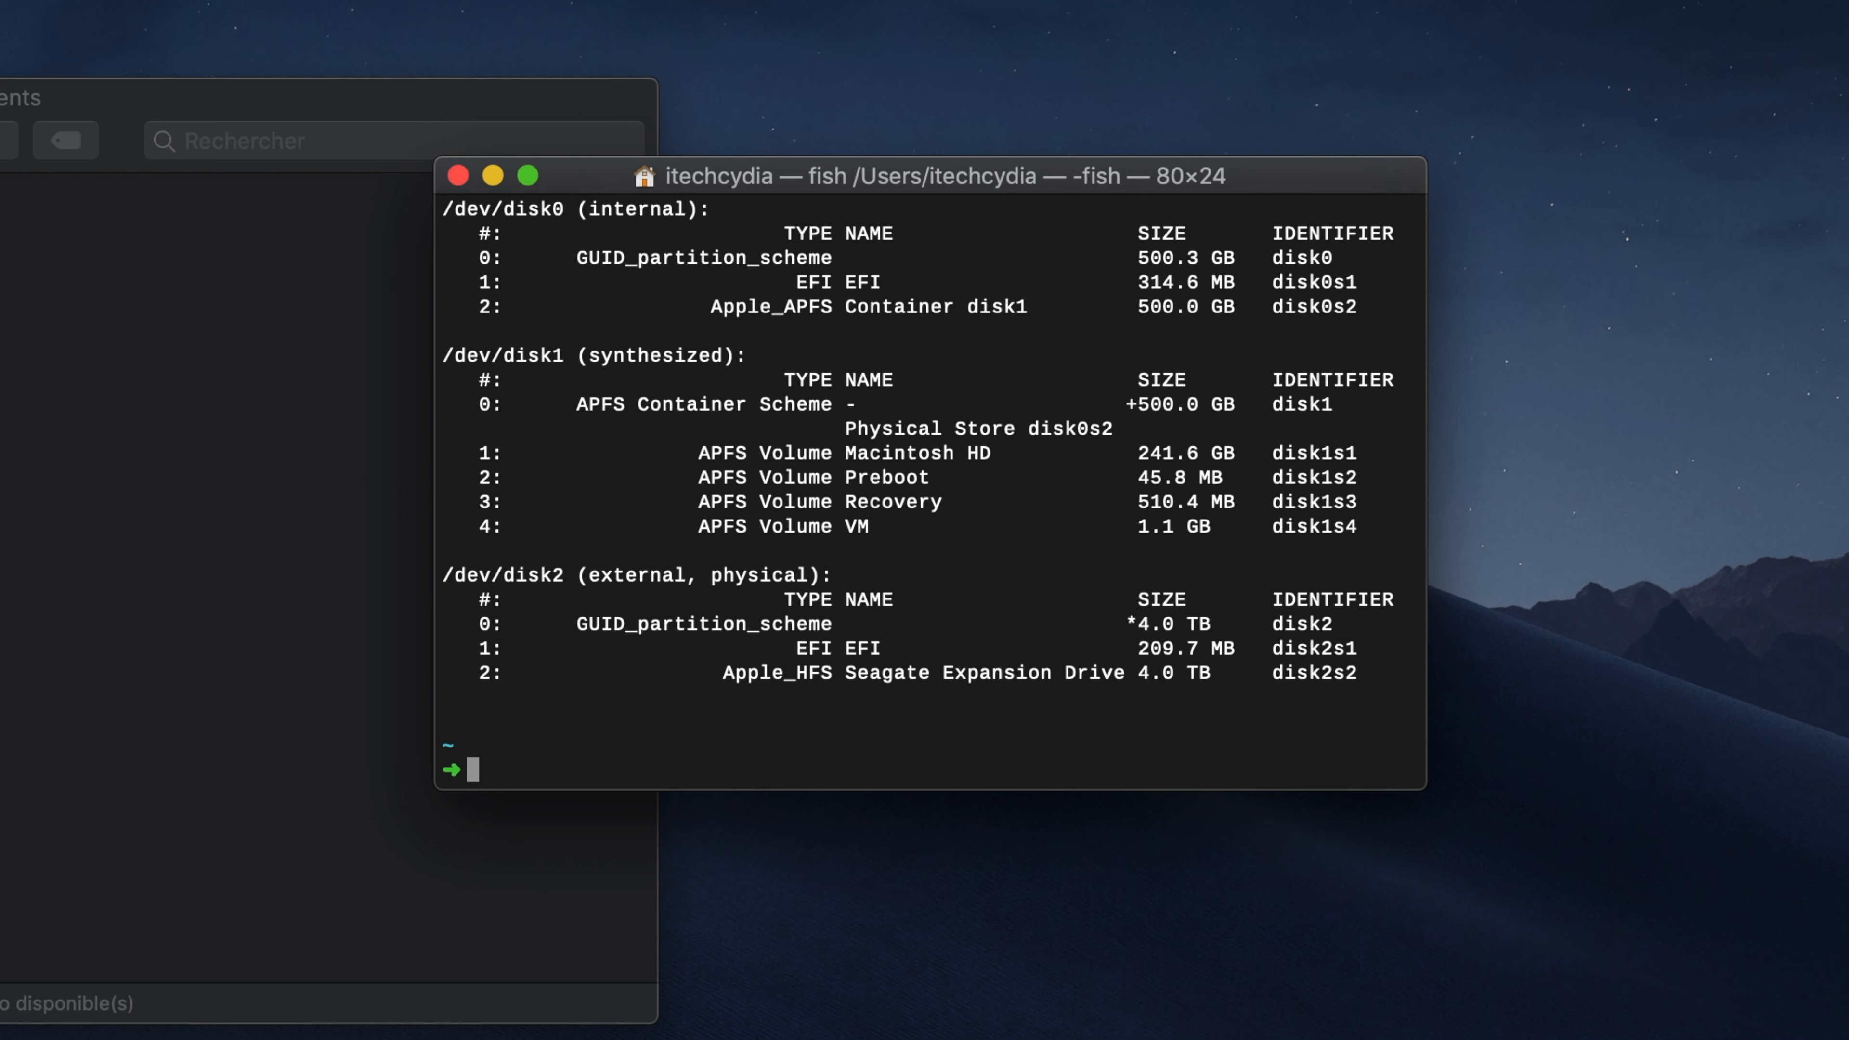
# Examine the disk listing for the Seagate Expansion Drive entry and its device path
pyautogui.moveTo(847, 676); pyautogui.dragTo(1137, 685)
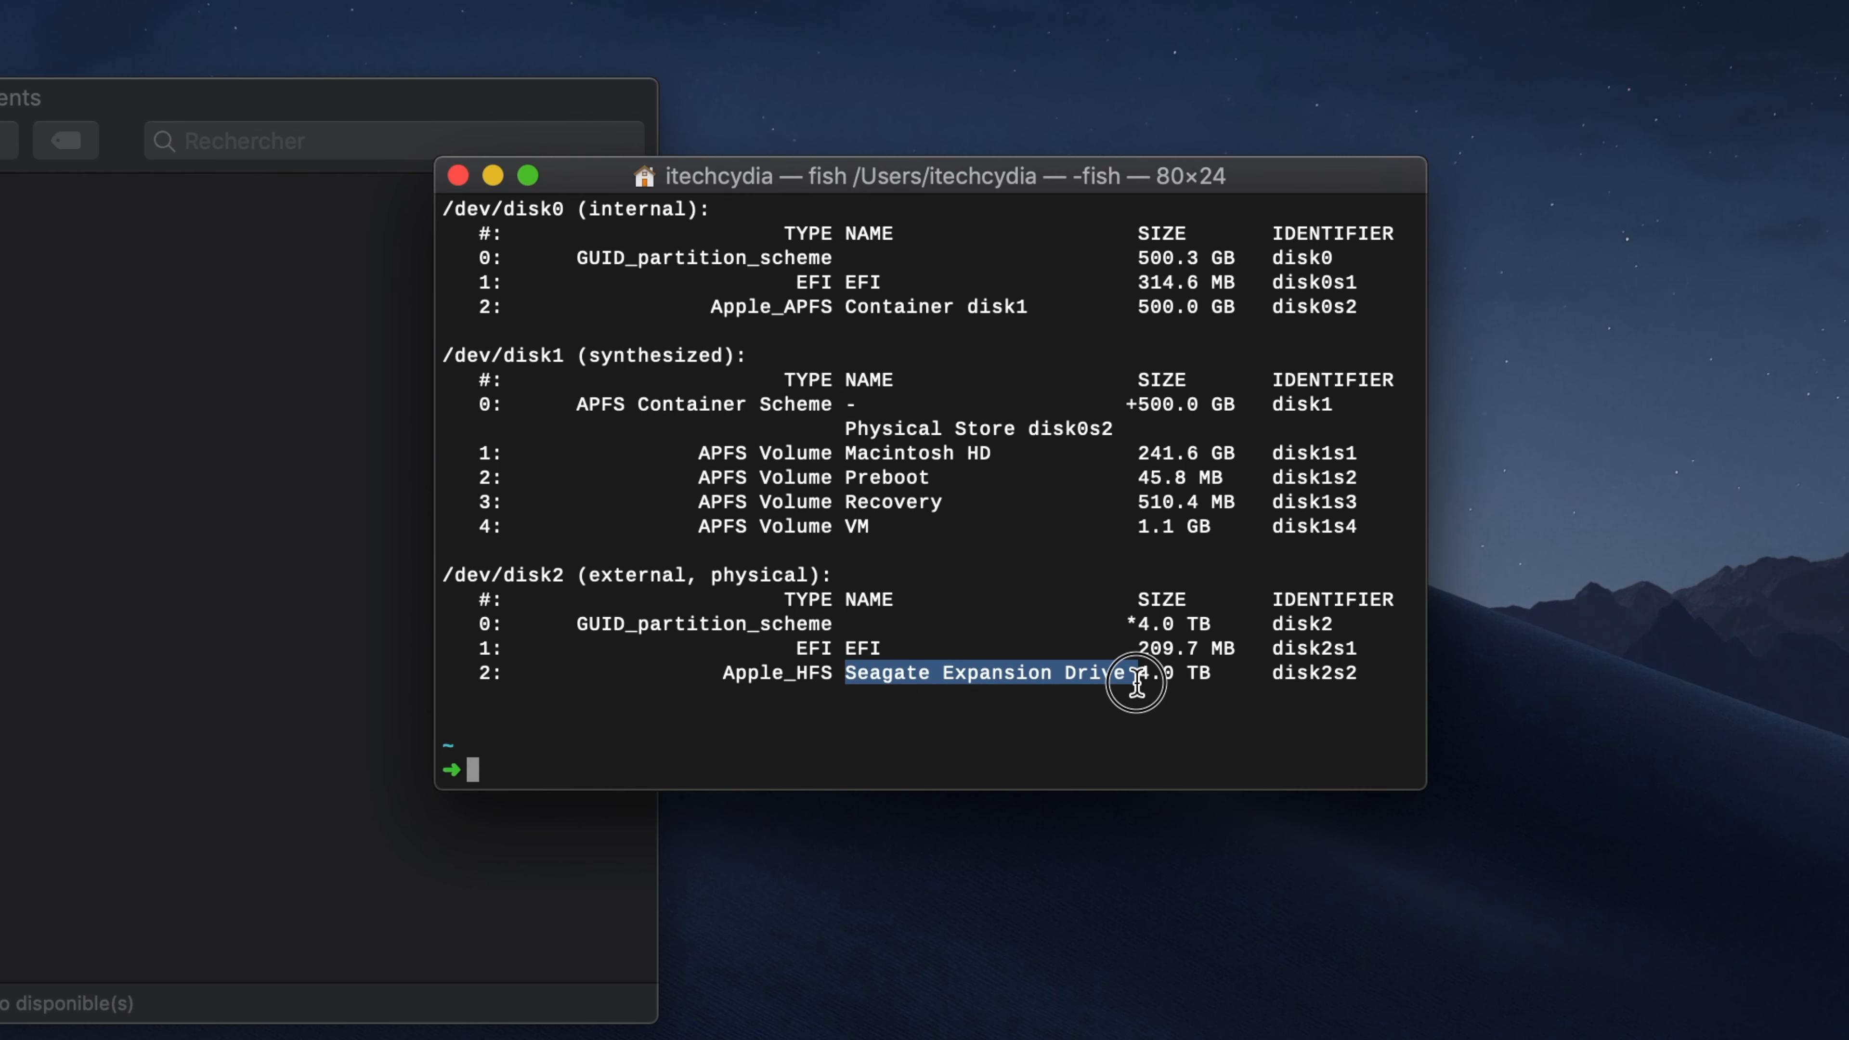
pyautogui.doubleClick(1843, 44)
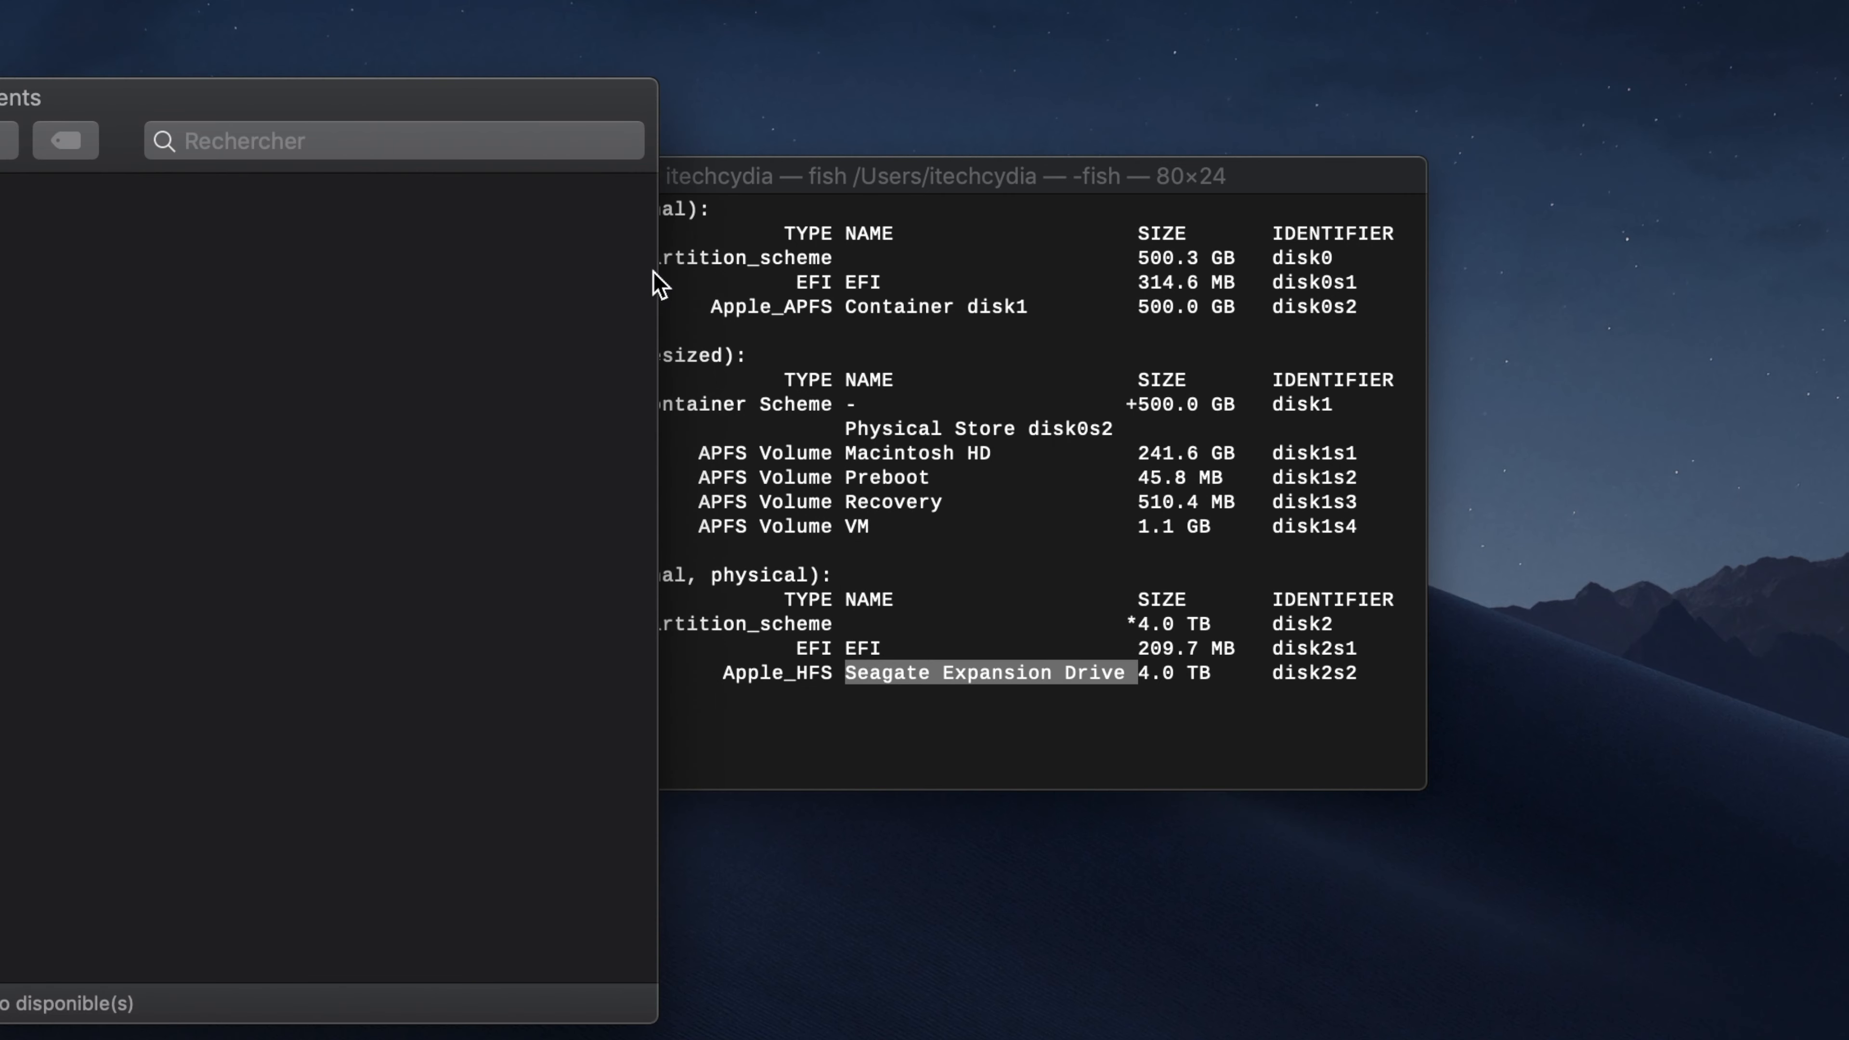
pyautogui.click(830, 181)
pyautogui.click(776, 658)
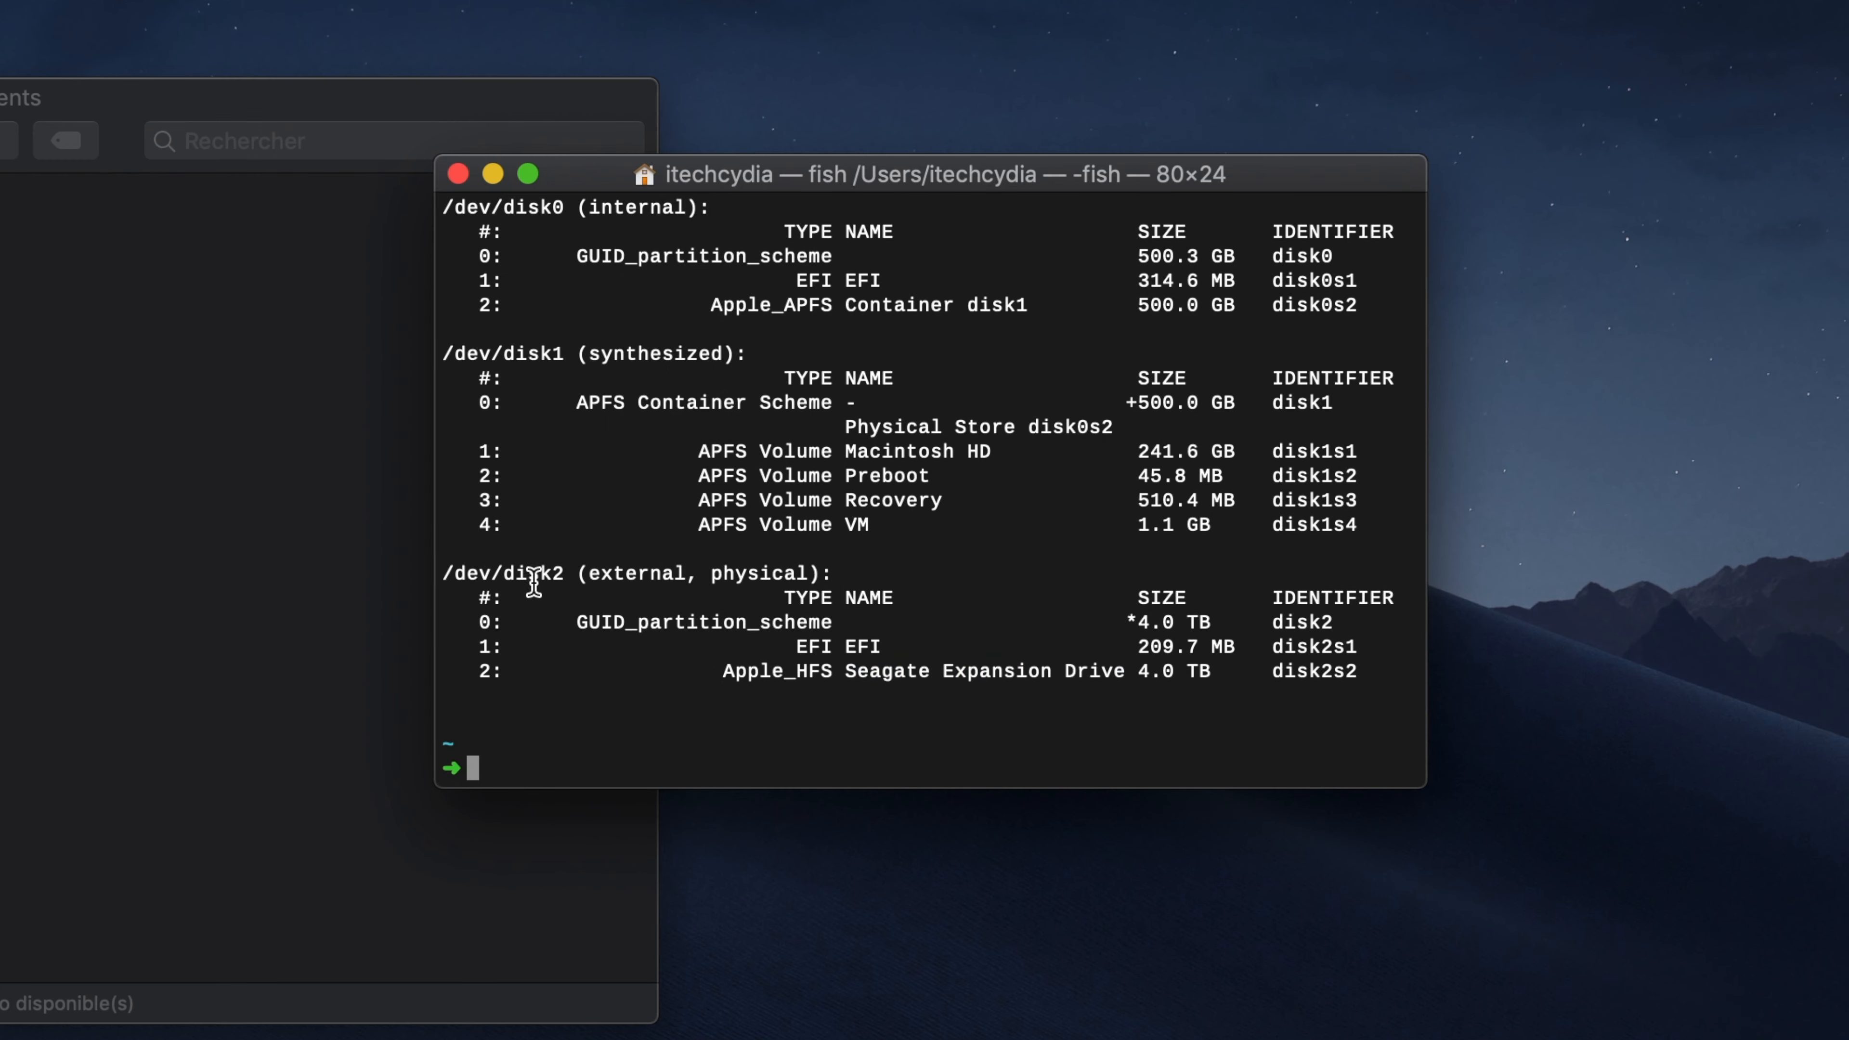
pyautogui.moveTo(570, 574); pyautogui.dragTo(428, 574)
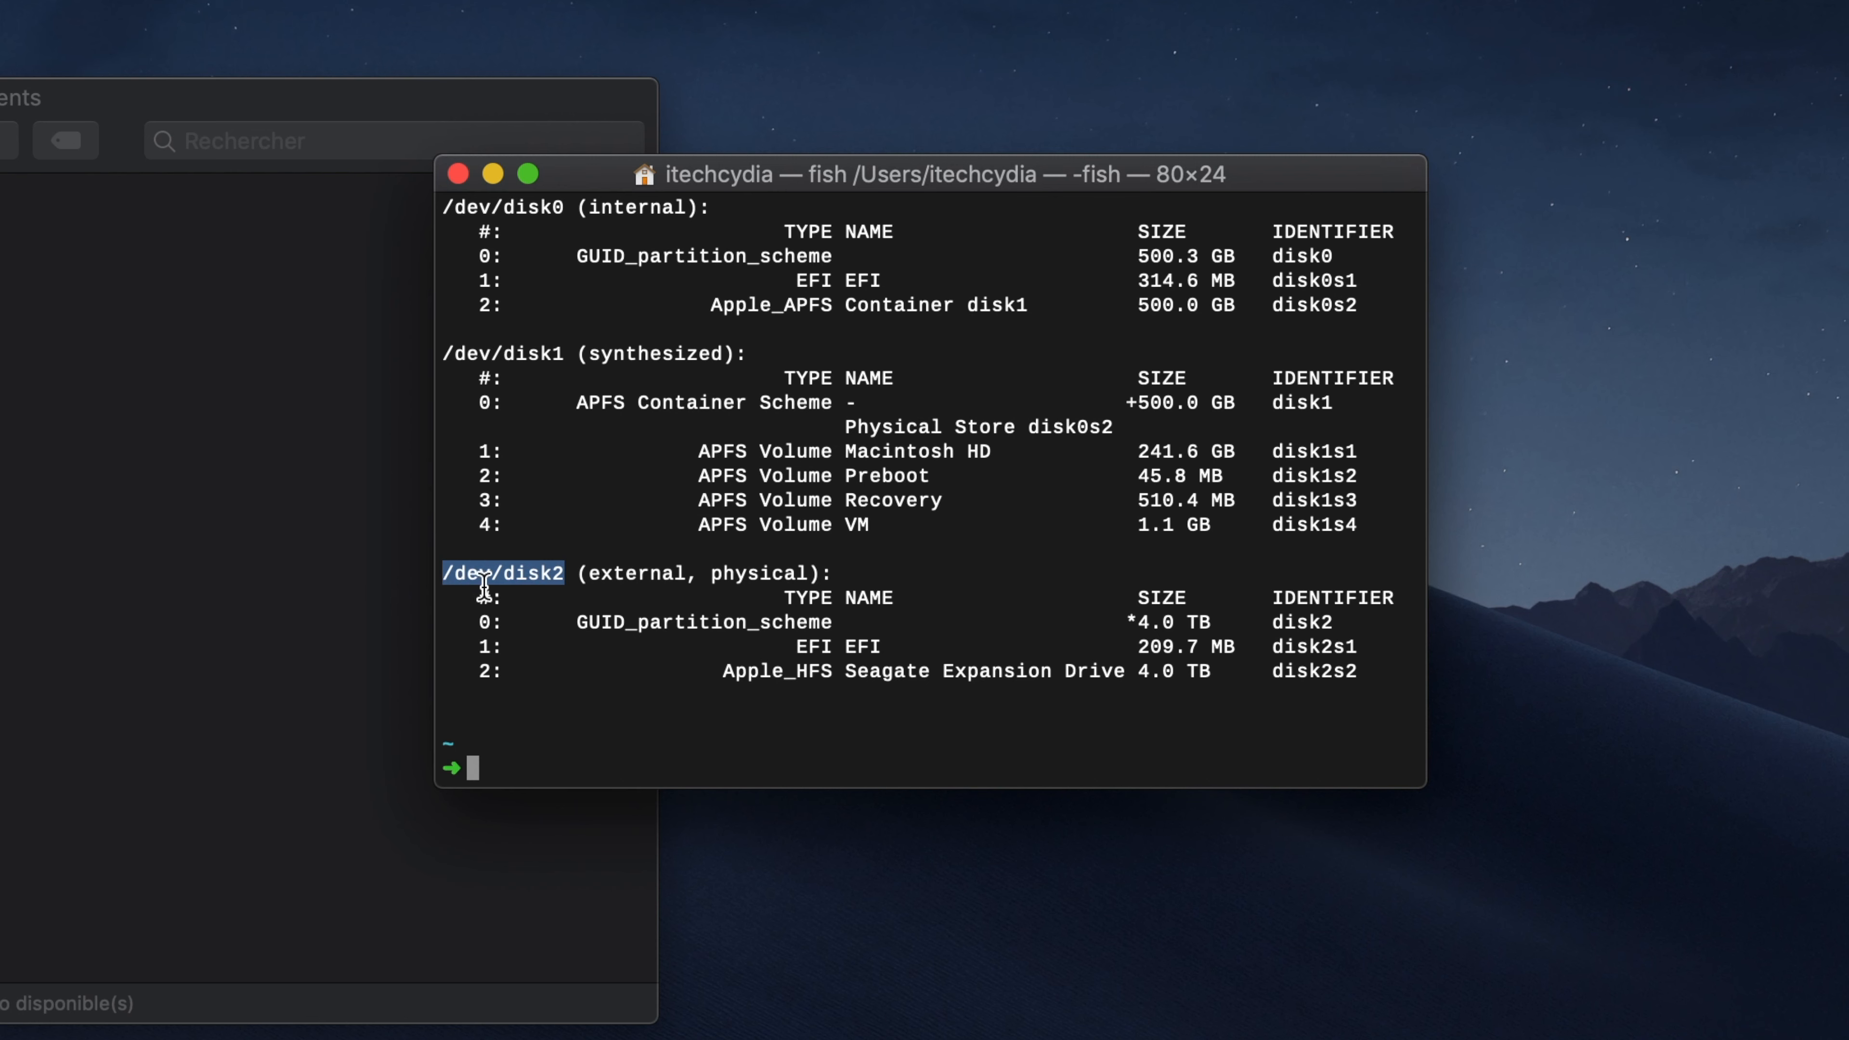
pyautogui.click(680, 760)
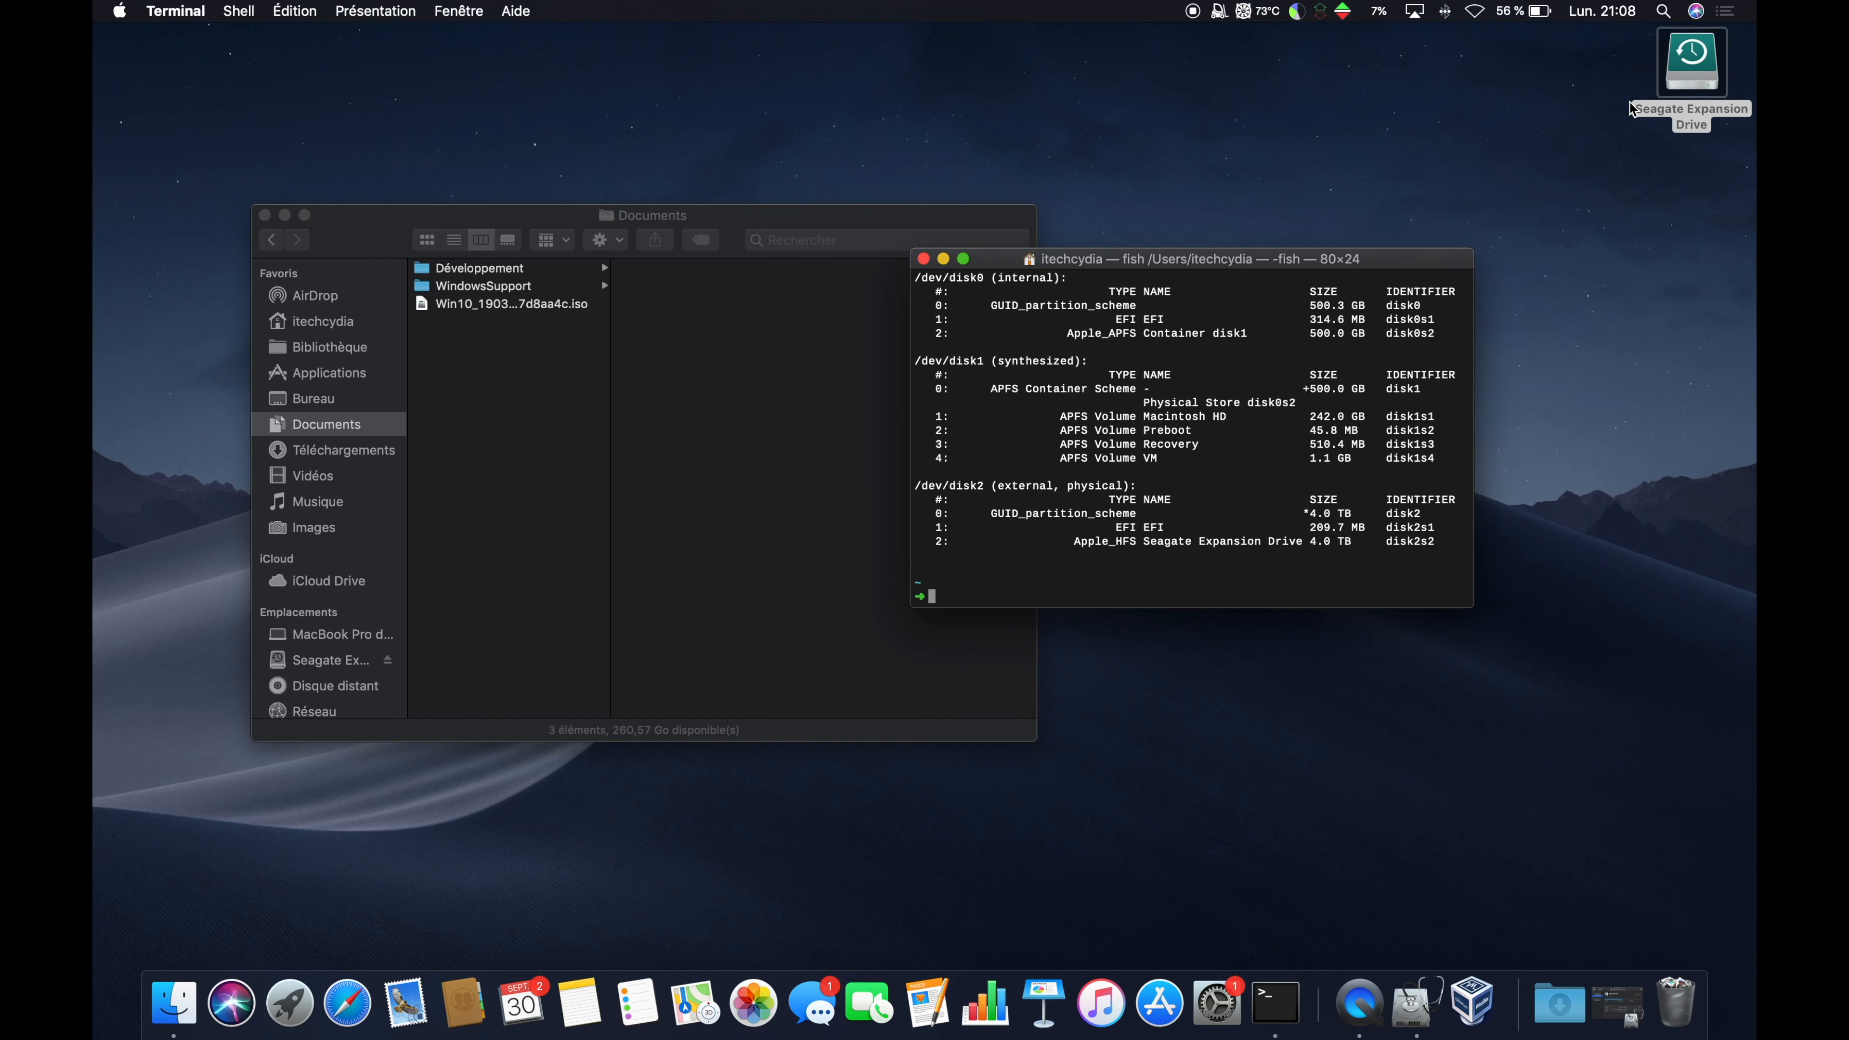
# Eject the Seagate Expansion Drive from the desktop, forcing and confirming the ejection
pyautogui.click(1684, 80)
pyautogui.rightClick(1684, 80)
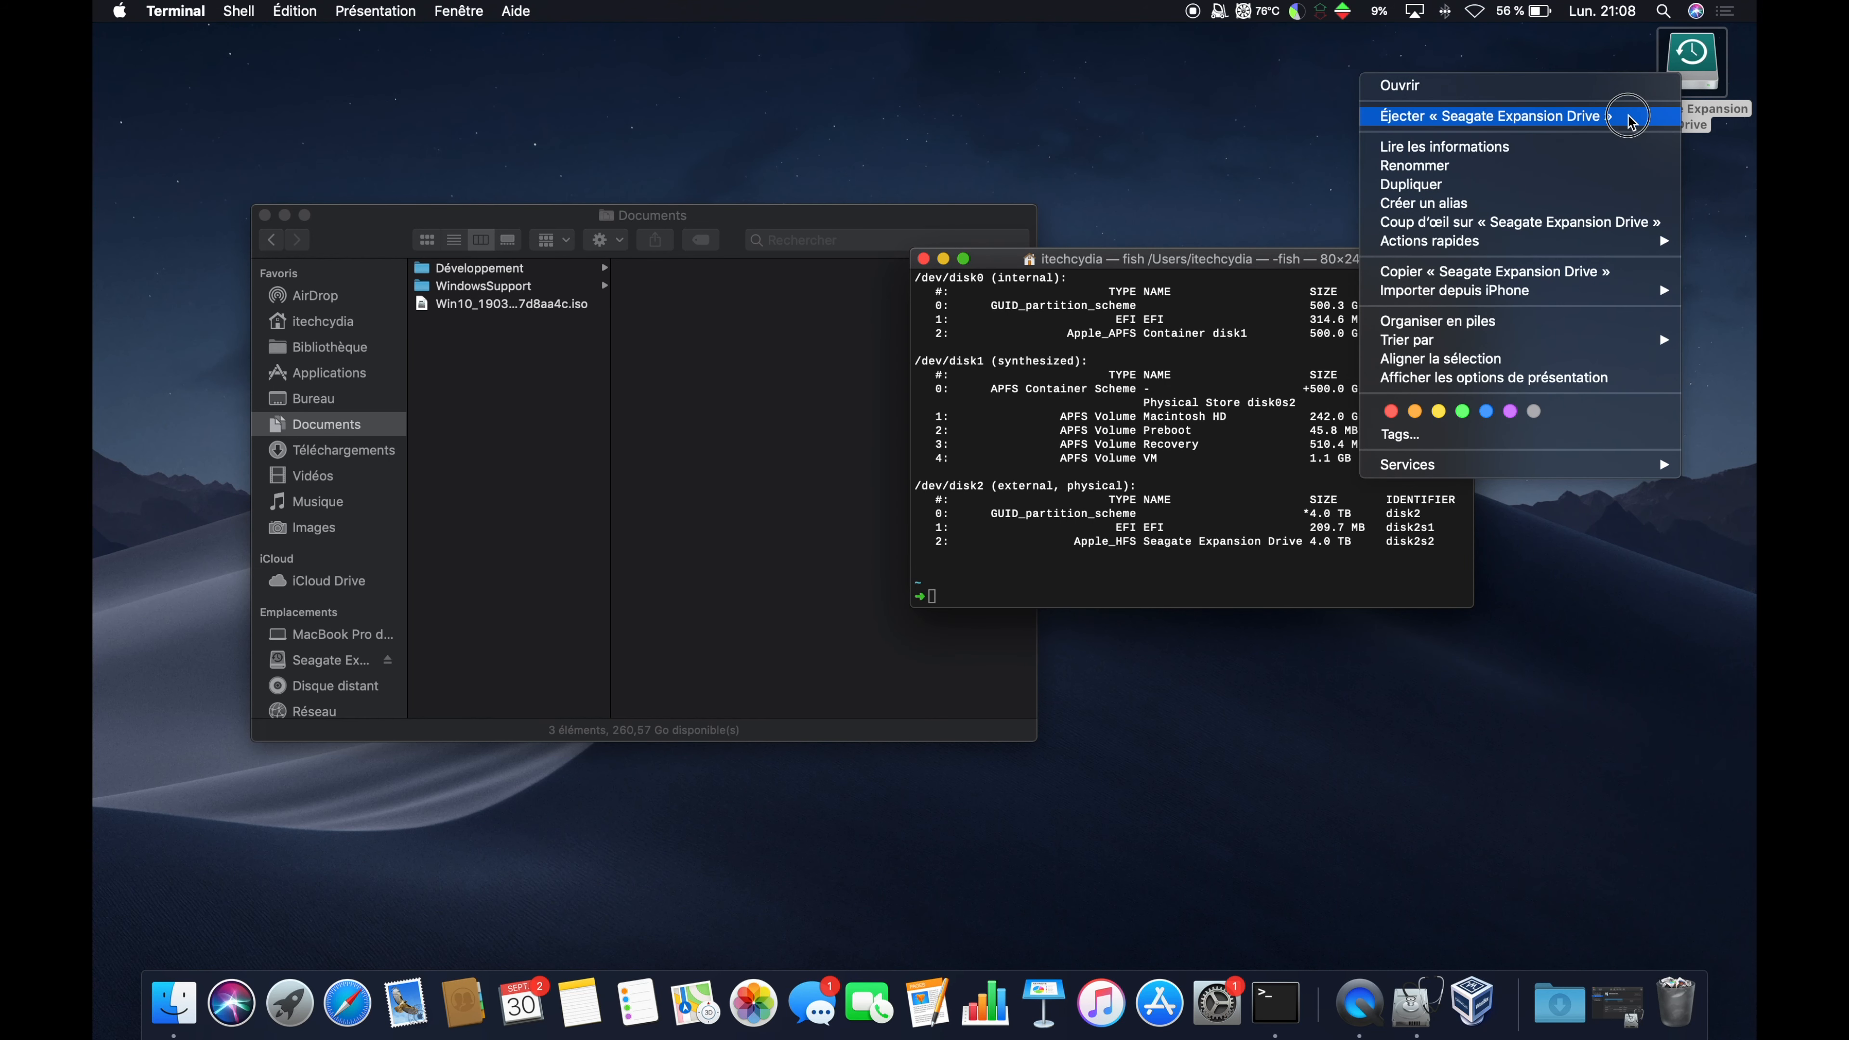
pyautogui.click(1629, 117)
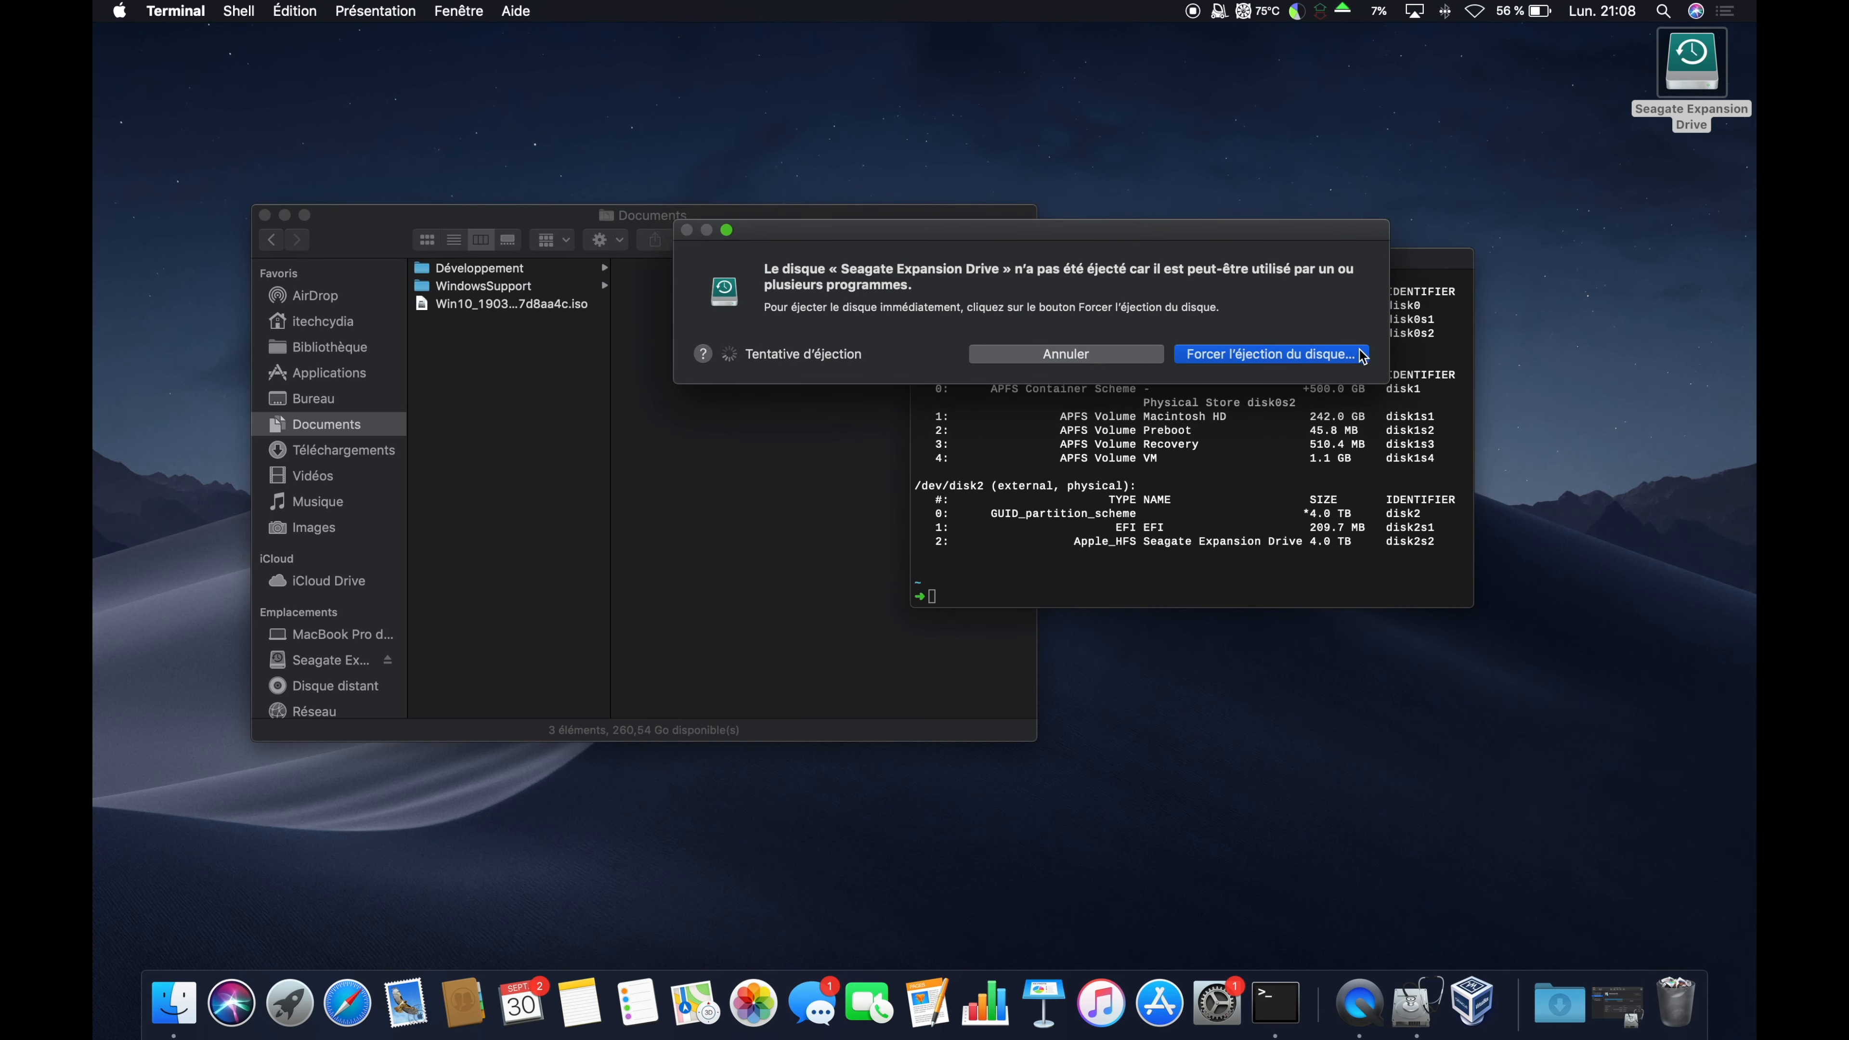
pyautogui.click(1180, 354)
pyautogui.press('Return')
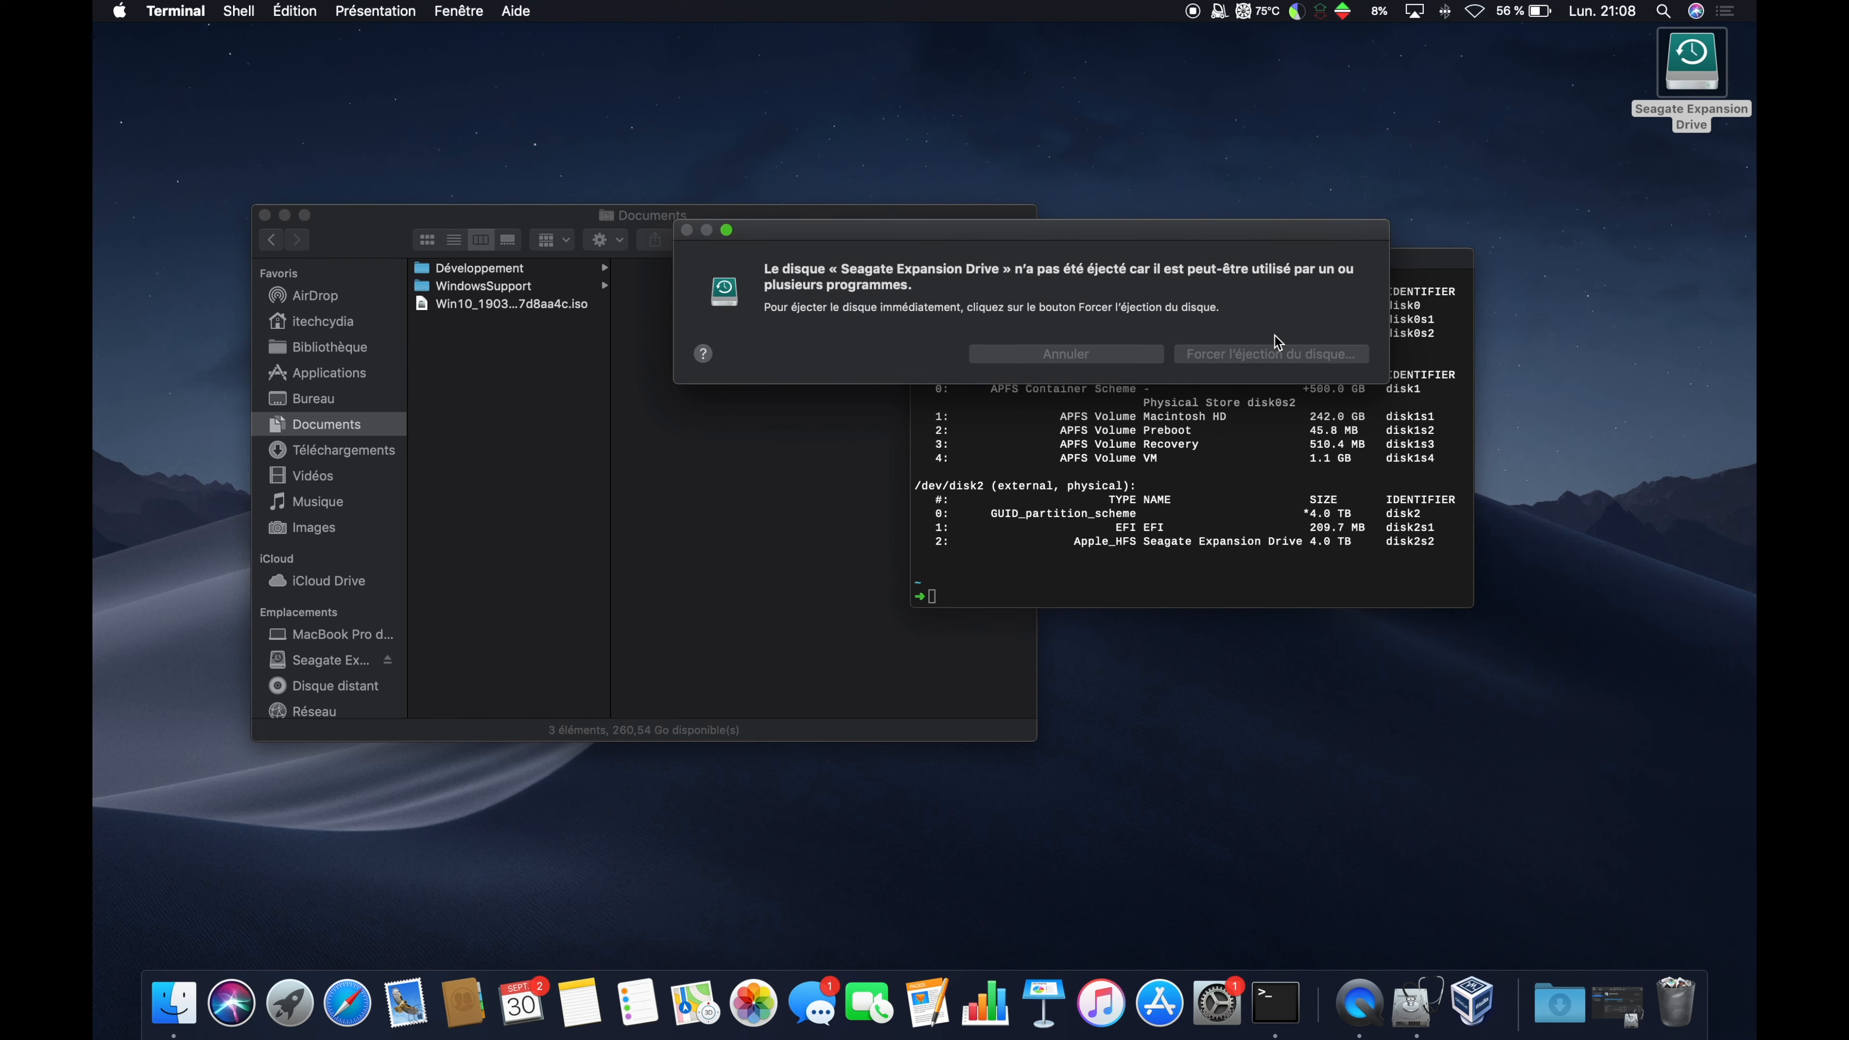
pyautogui.click(1191, 345)
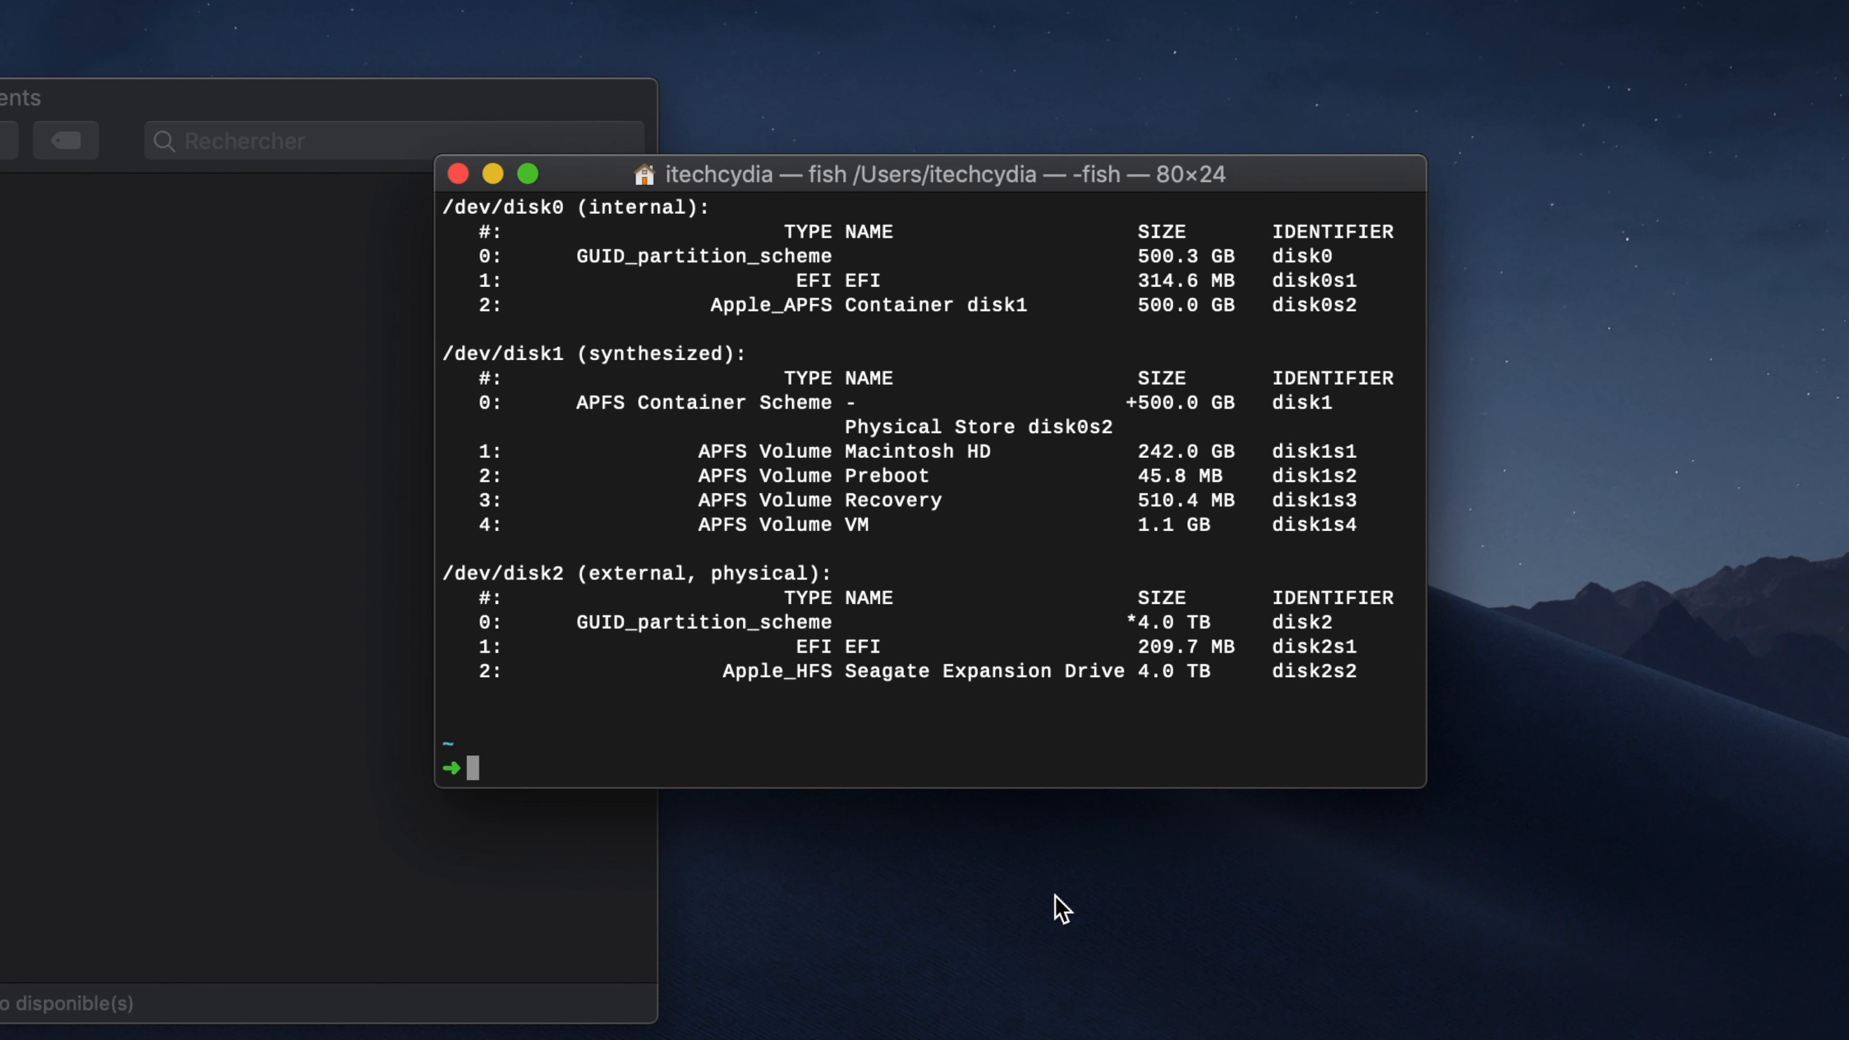
# Run sudo VBoxManage internalcommands createrawvmdk -filename bootcamp.vmdk -rawdisk /dev/disk2 to create a raw disk file for the external drive
pyautogui.write('sudp')
pyautogui.press('BackSpace')
pyautogui.write('o v')
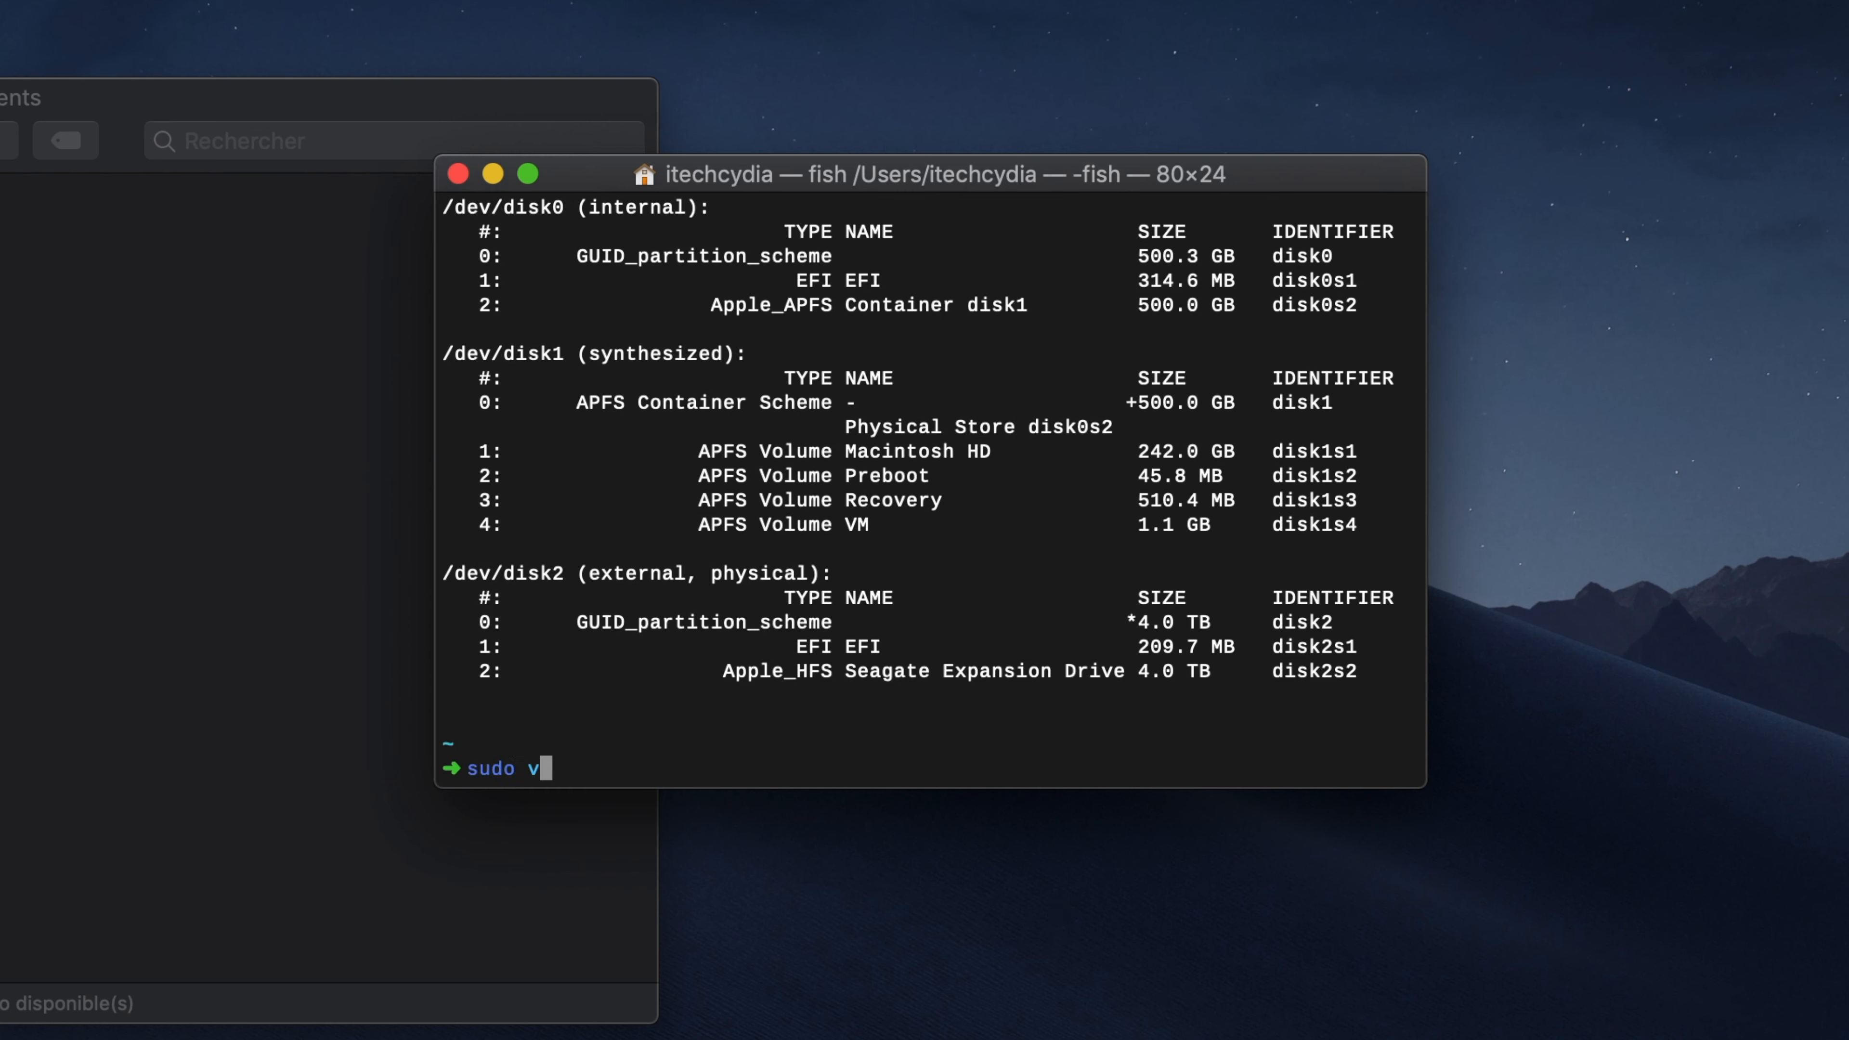
pyautogui.press('BackSpace')
pyautogui.write('V')
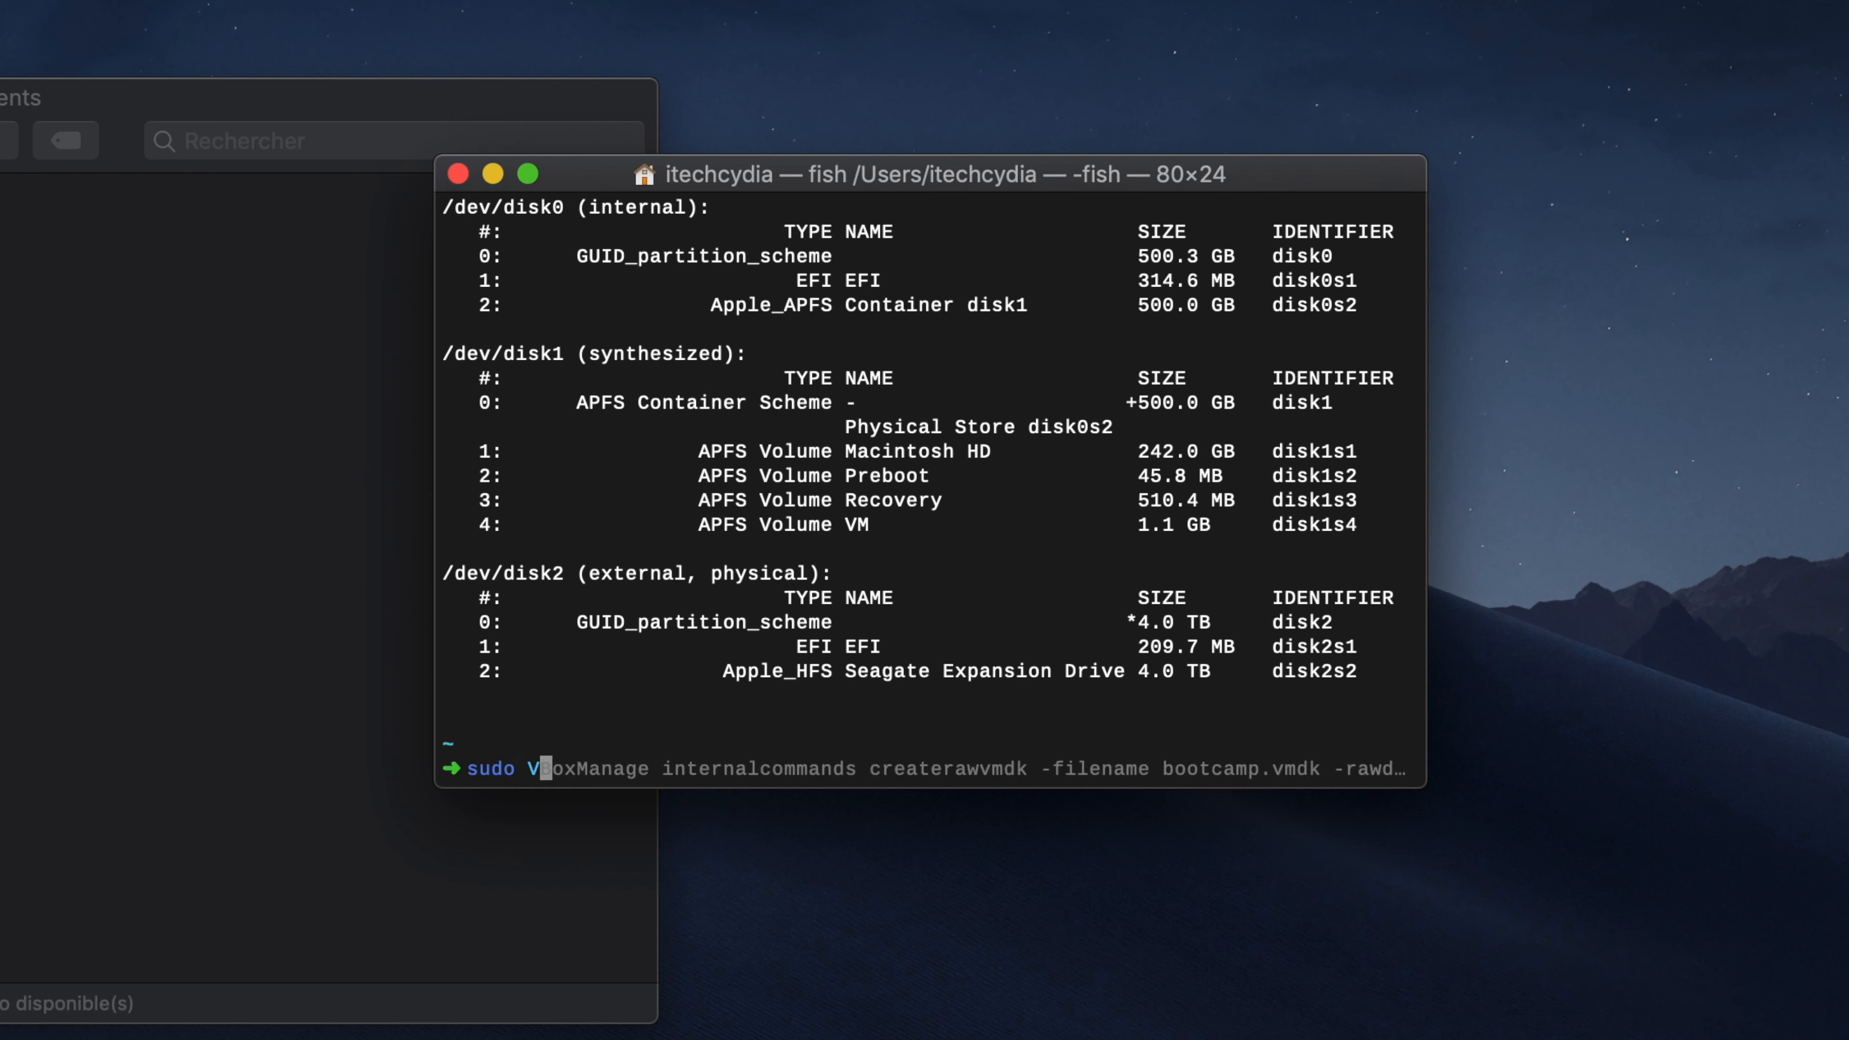
pyautogui.press('Right')
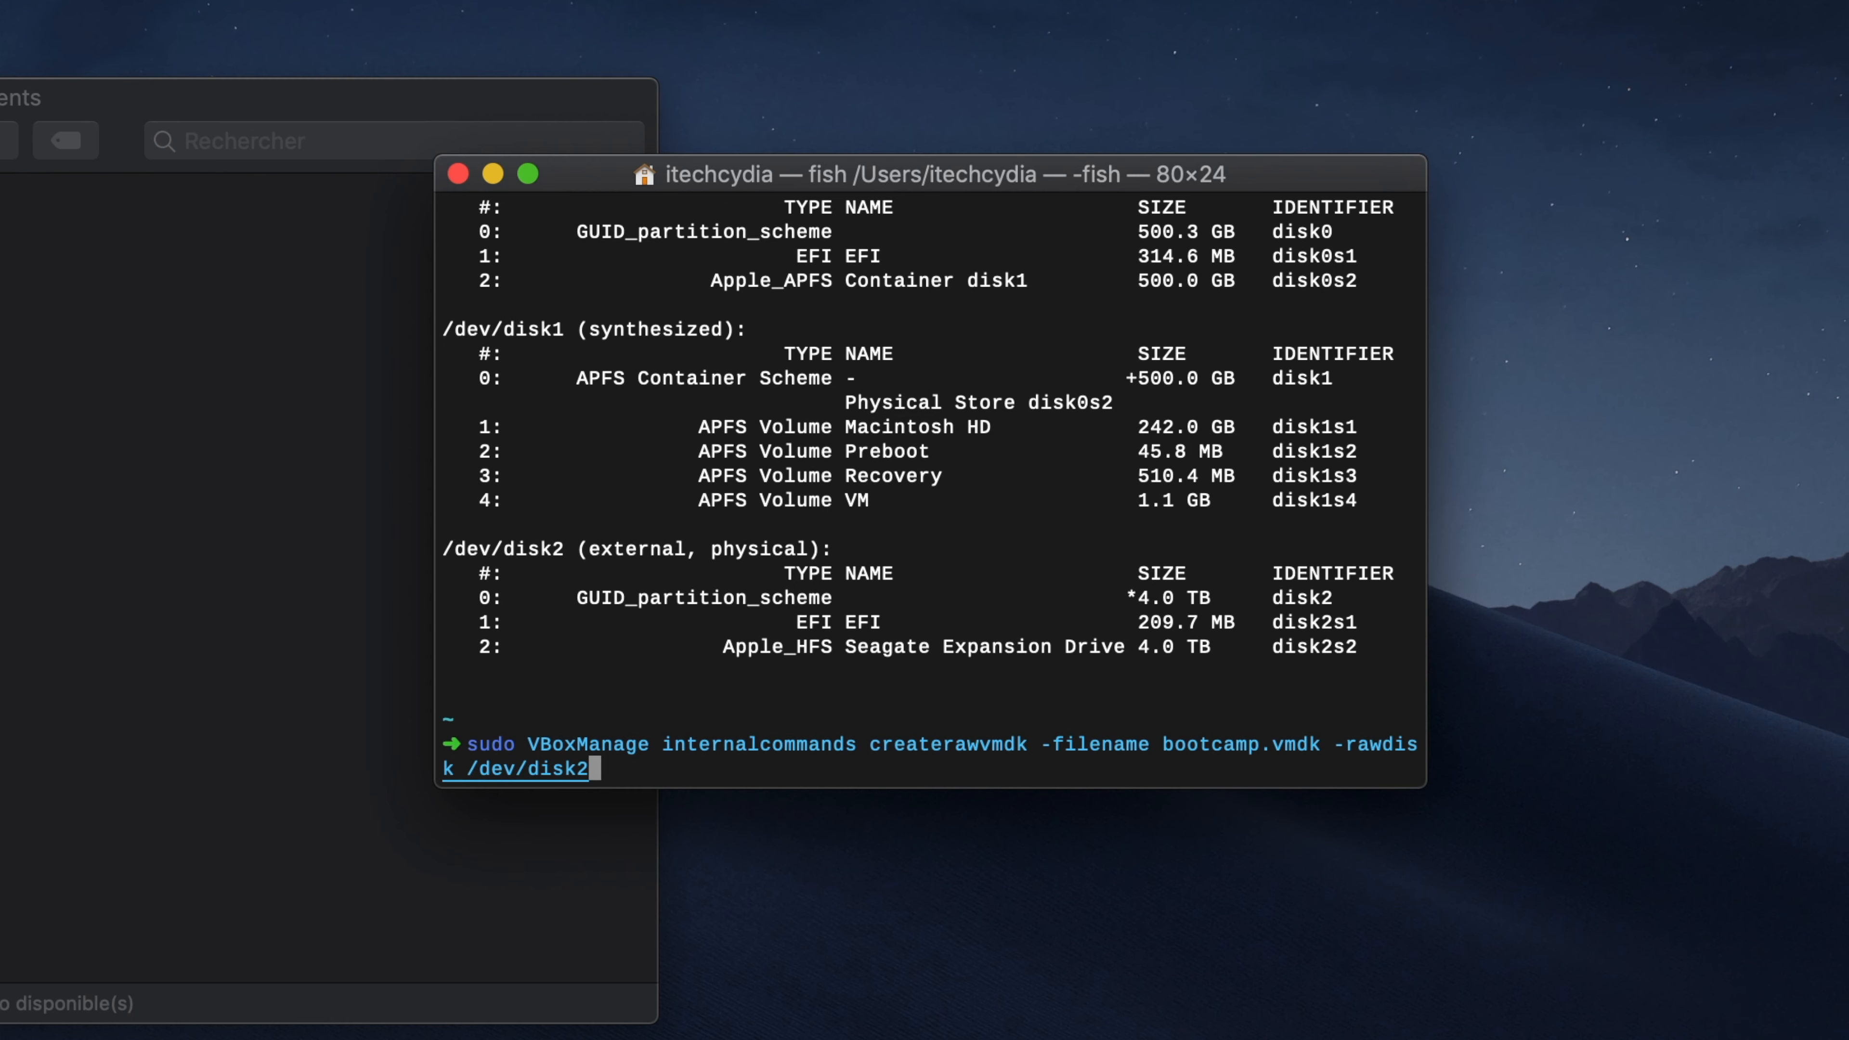
pyautogui.press('Return')
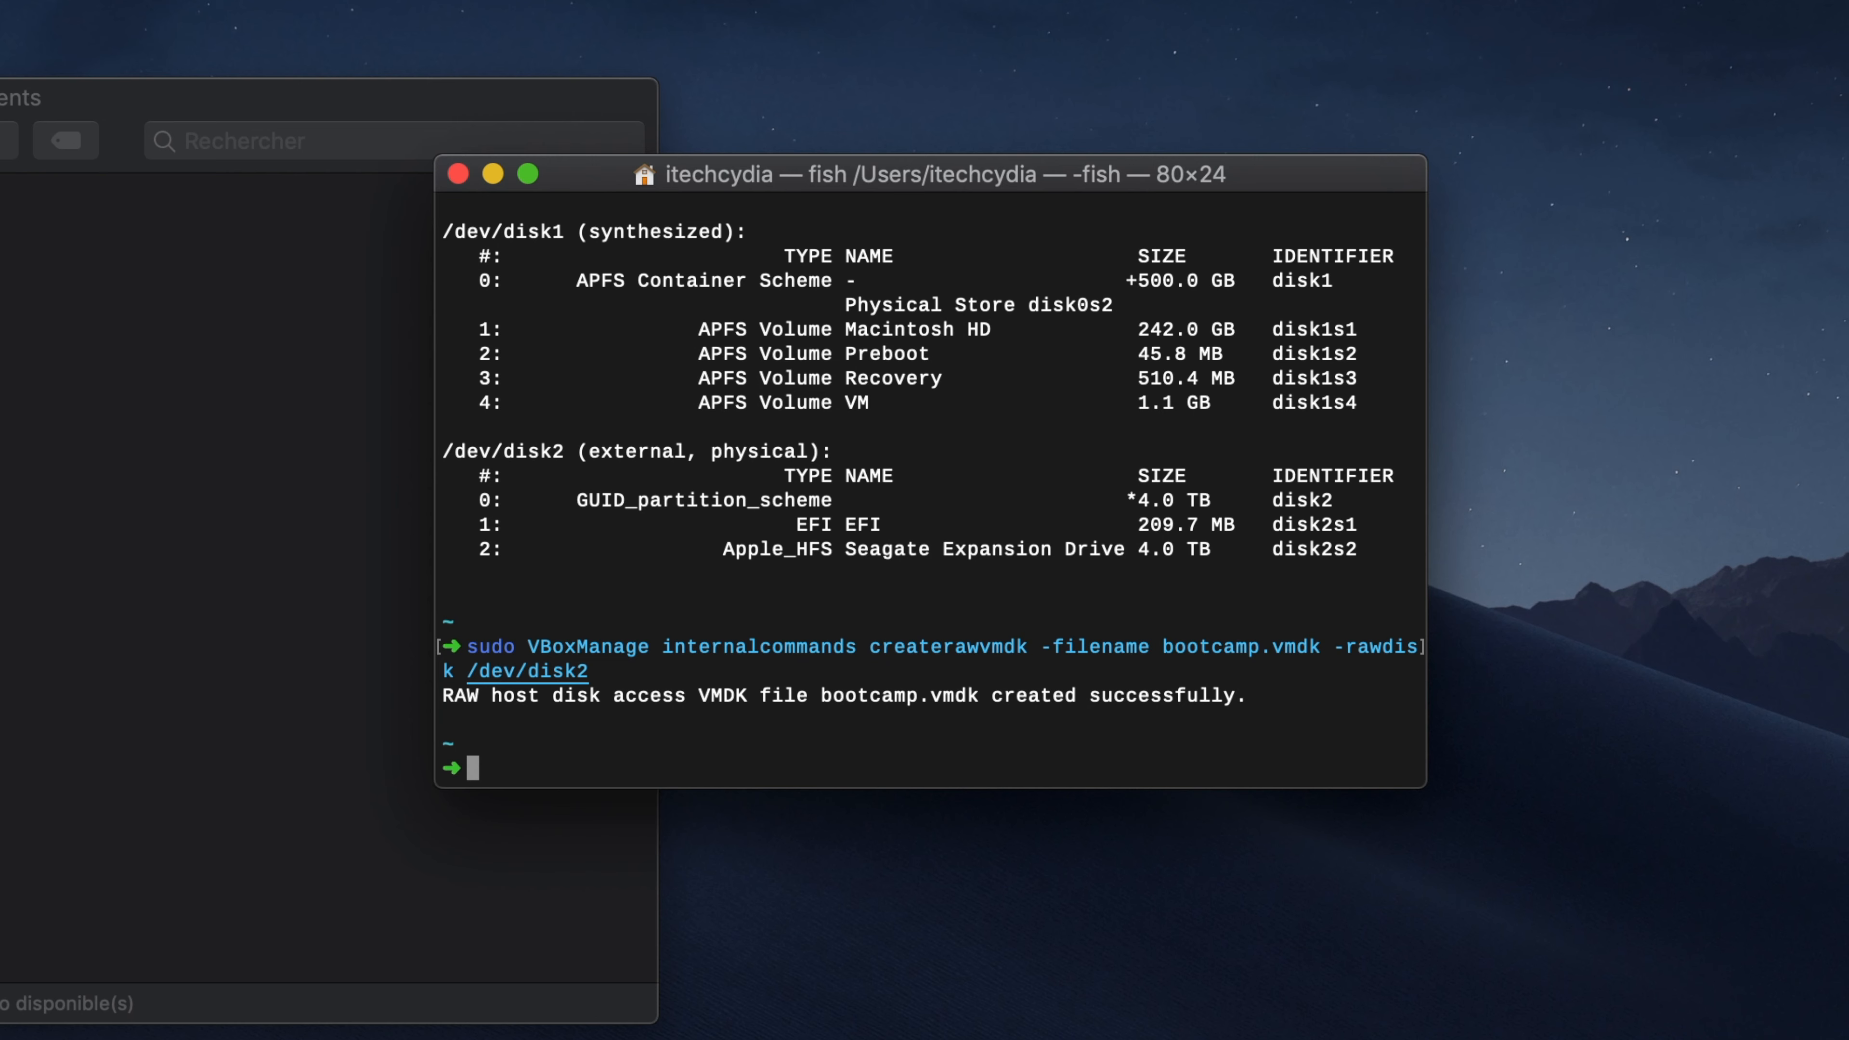
# List the home folder's contents with ls and check for bootcamp.vmdk
pyautogui.write('ls')
pyautogui.press('Return')
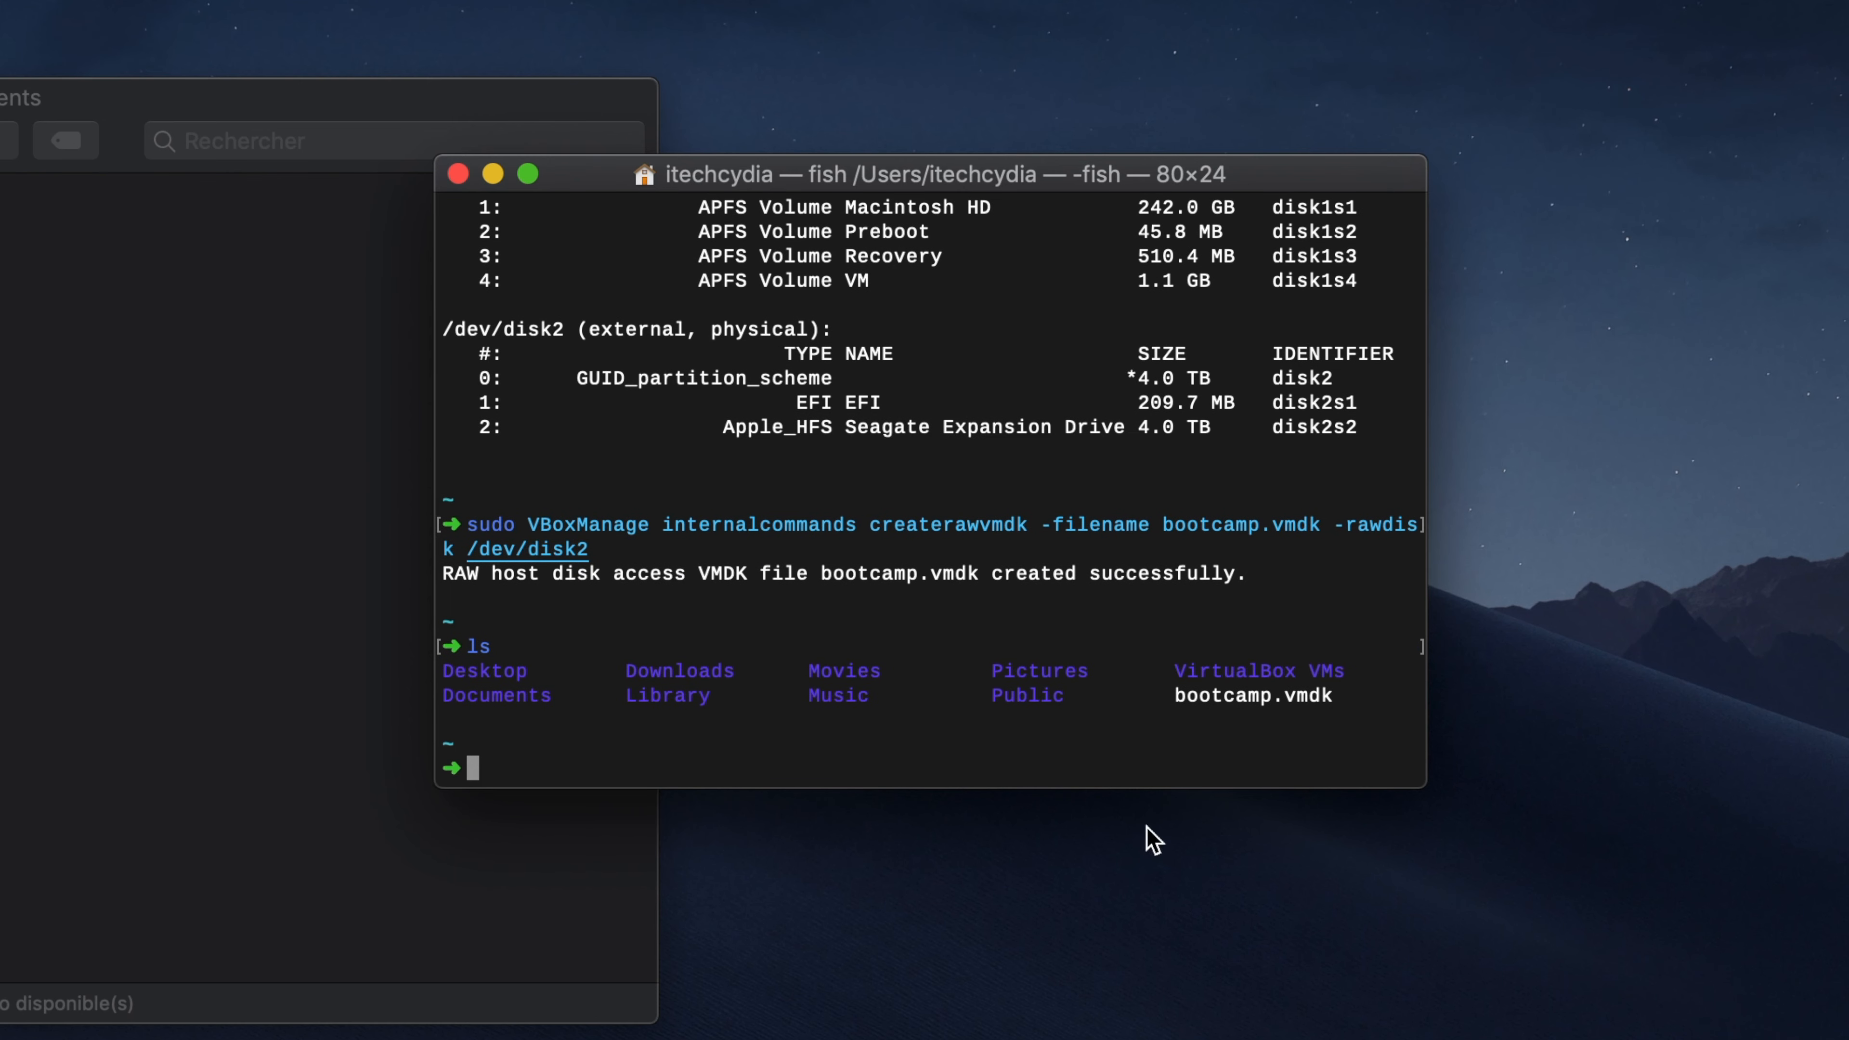
pyautogui.moveTo(1176, 695); pyautogui.dragTo(1411, 696)
pyautogui.click(1328, 721)
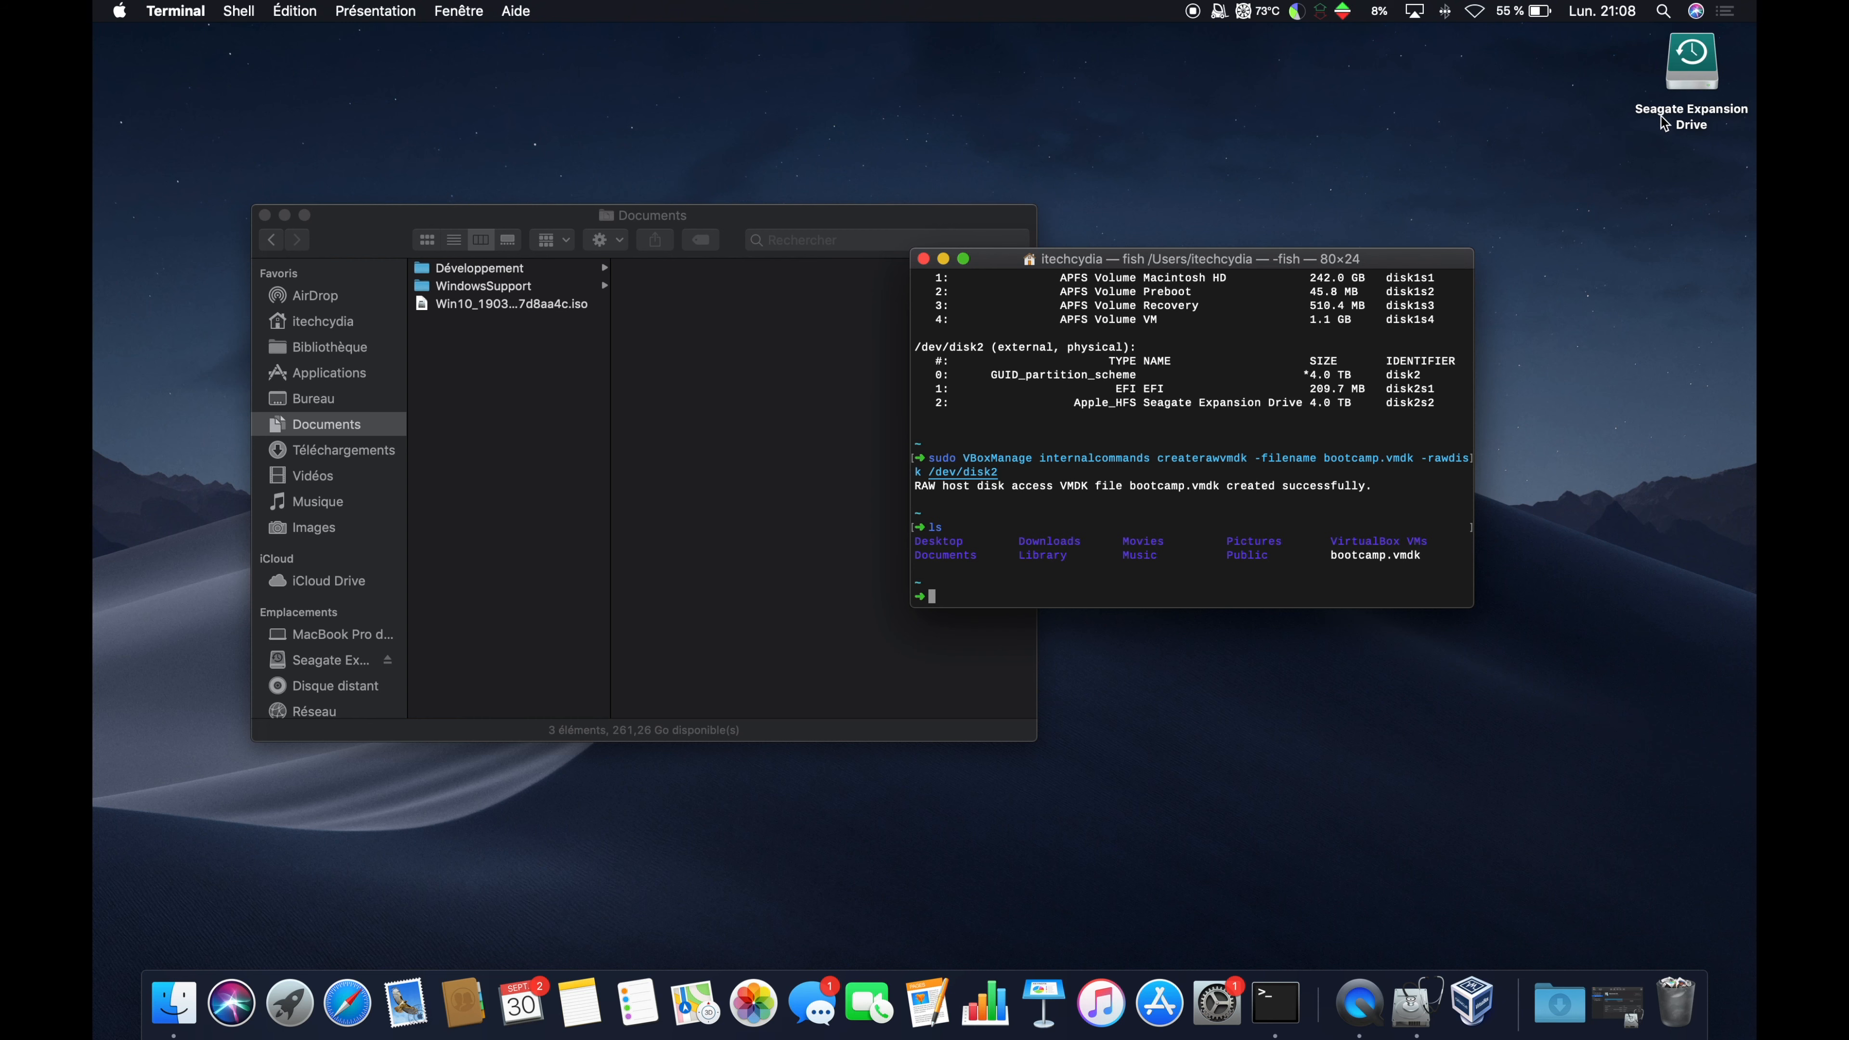
# Force the ejection of the Seagate Expansion Drive once more before starting VirtualBox
pyautogui.rightClick(1695, 72)
pyautogui.click(1654, 108)
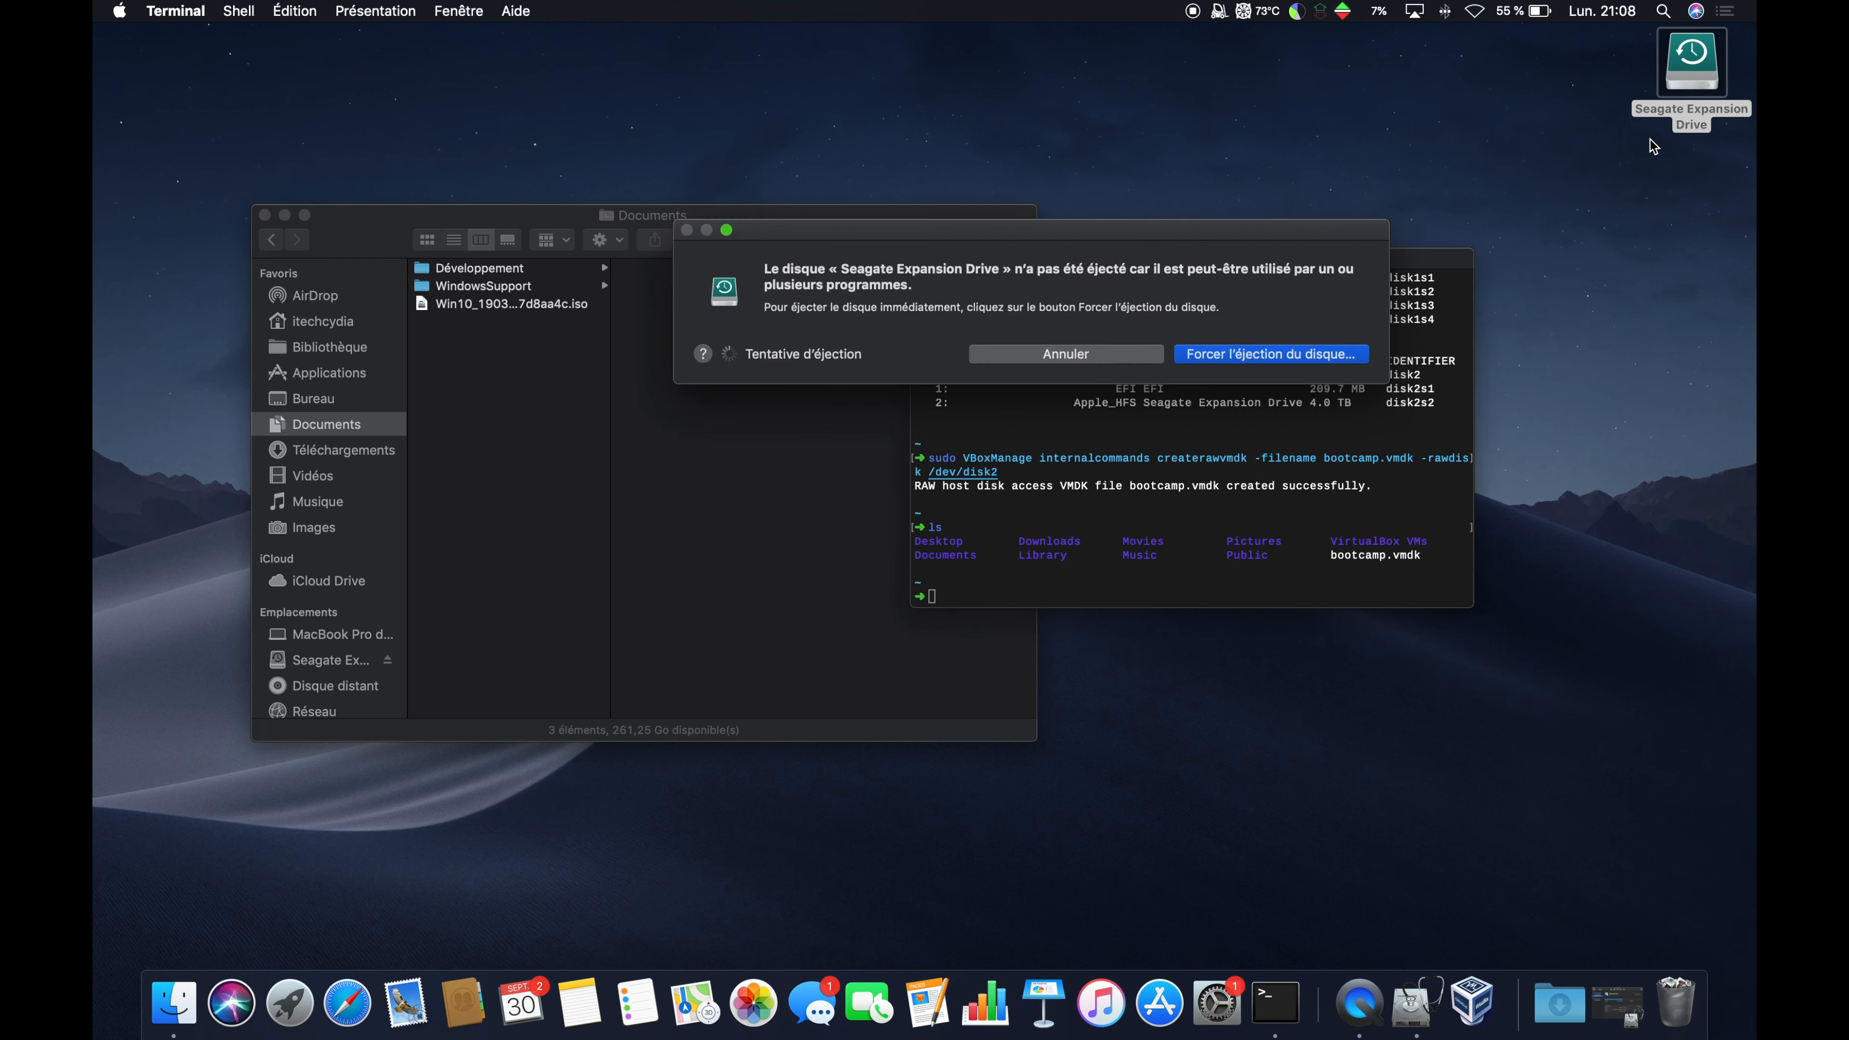
pyautogui.click(1333, 354)
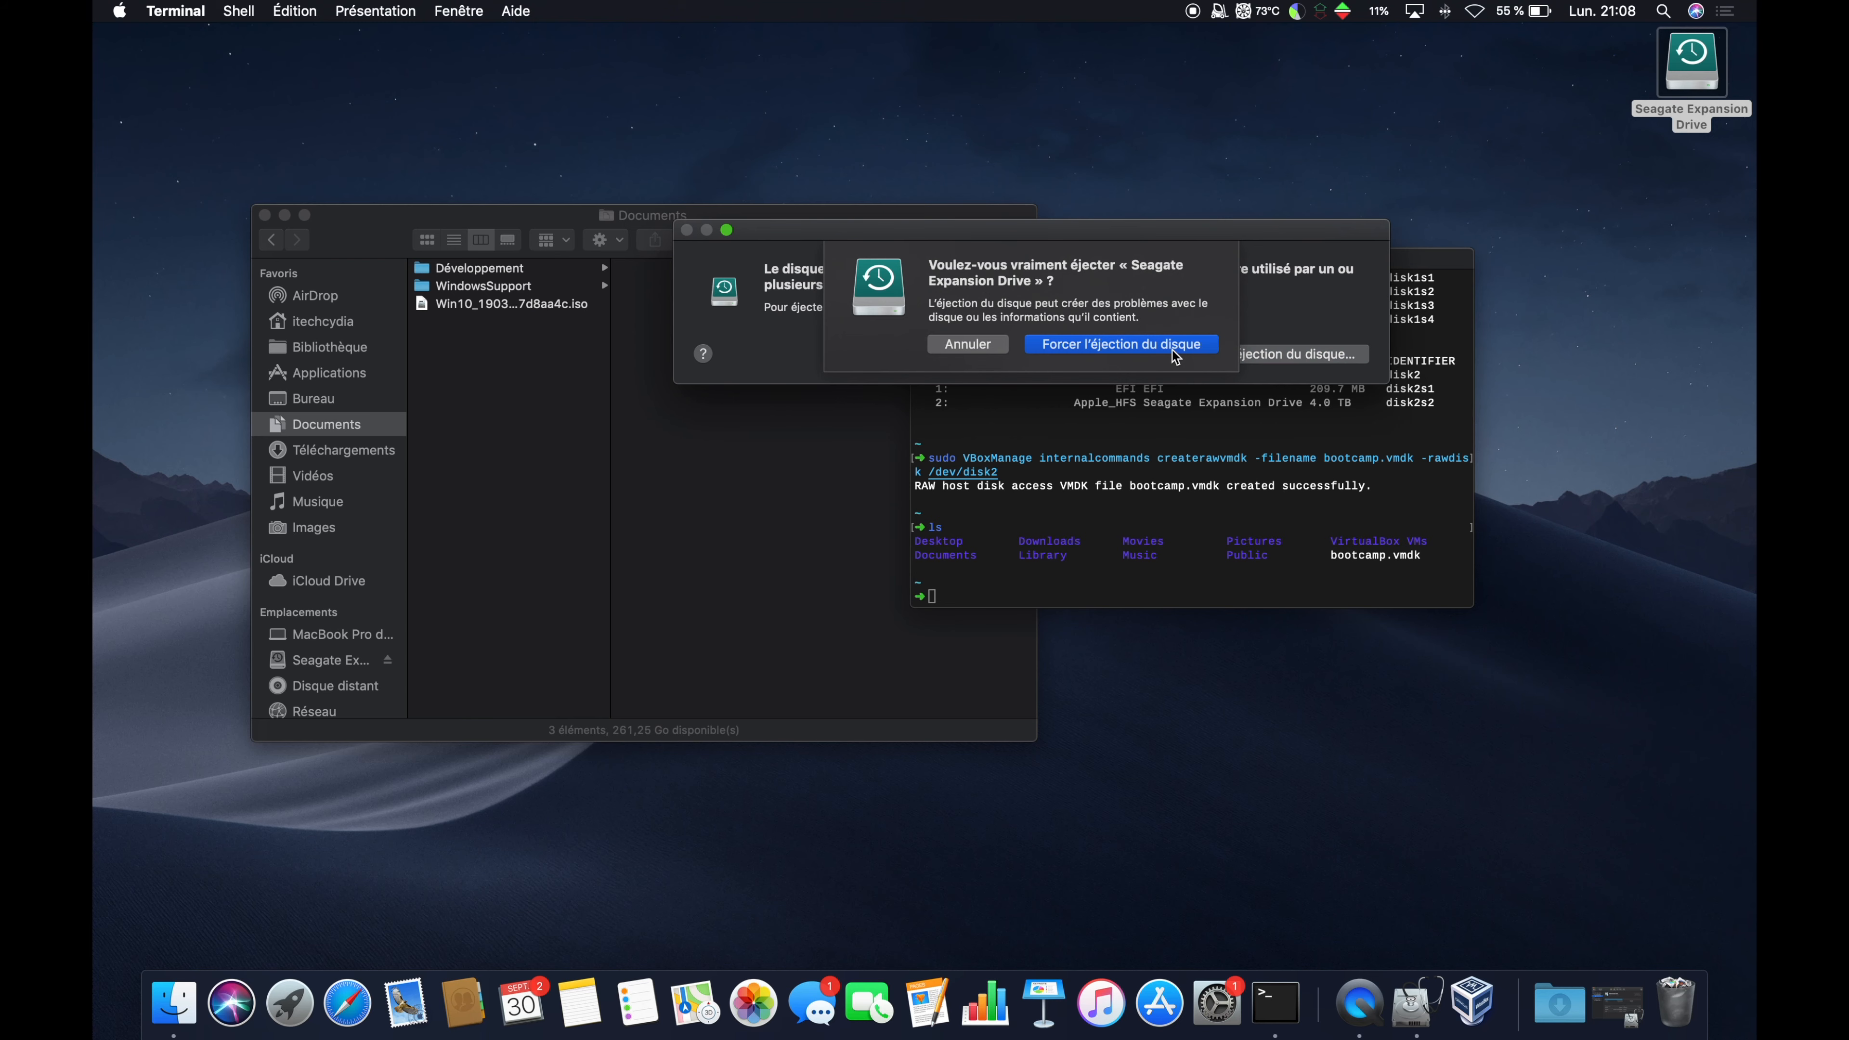
pyautogui.click(1175, 354)
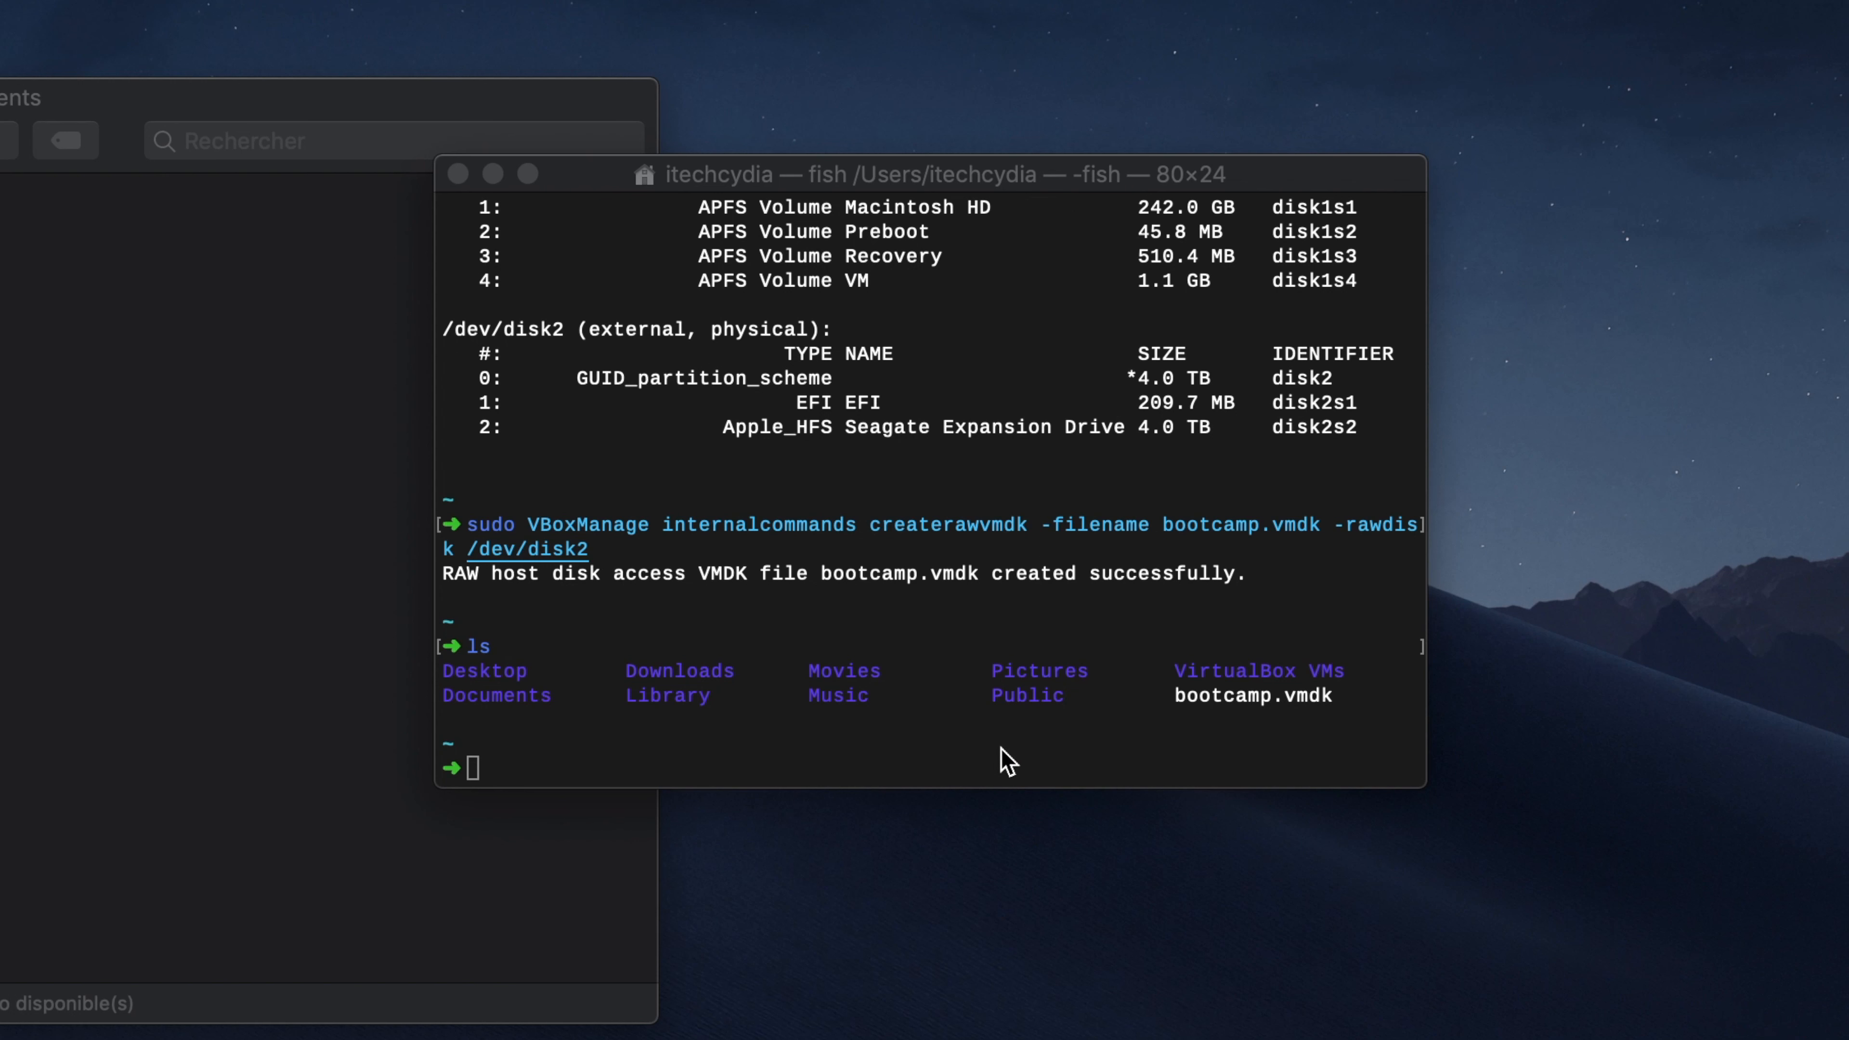
# Launch VirtualBox with administrator rights from Terminal using sudo /Applications/VirtualBox.app/Contents/MacOS/VirtualBox
pyautogui.click(1230, 591)
pyautogui.write('su')
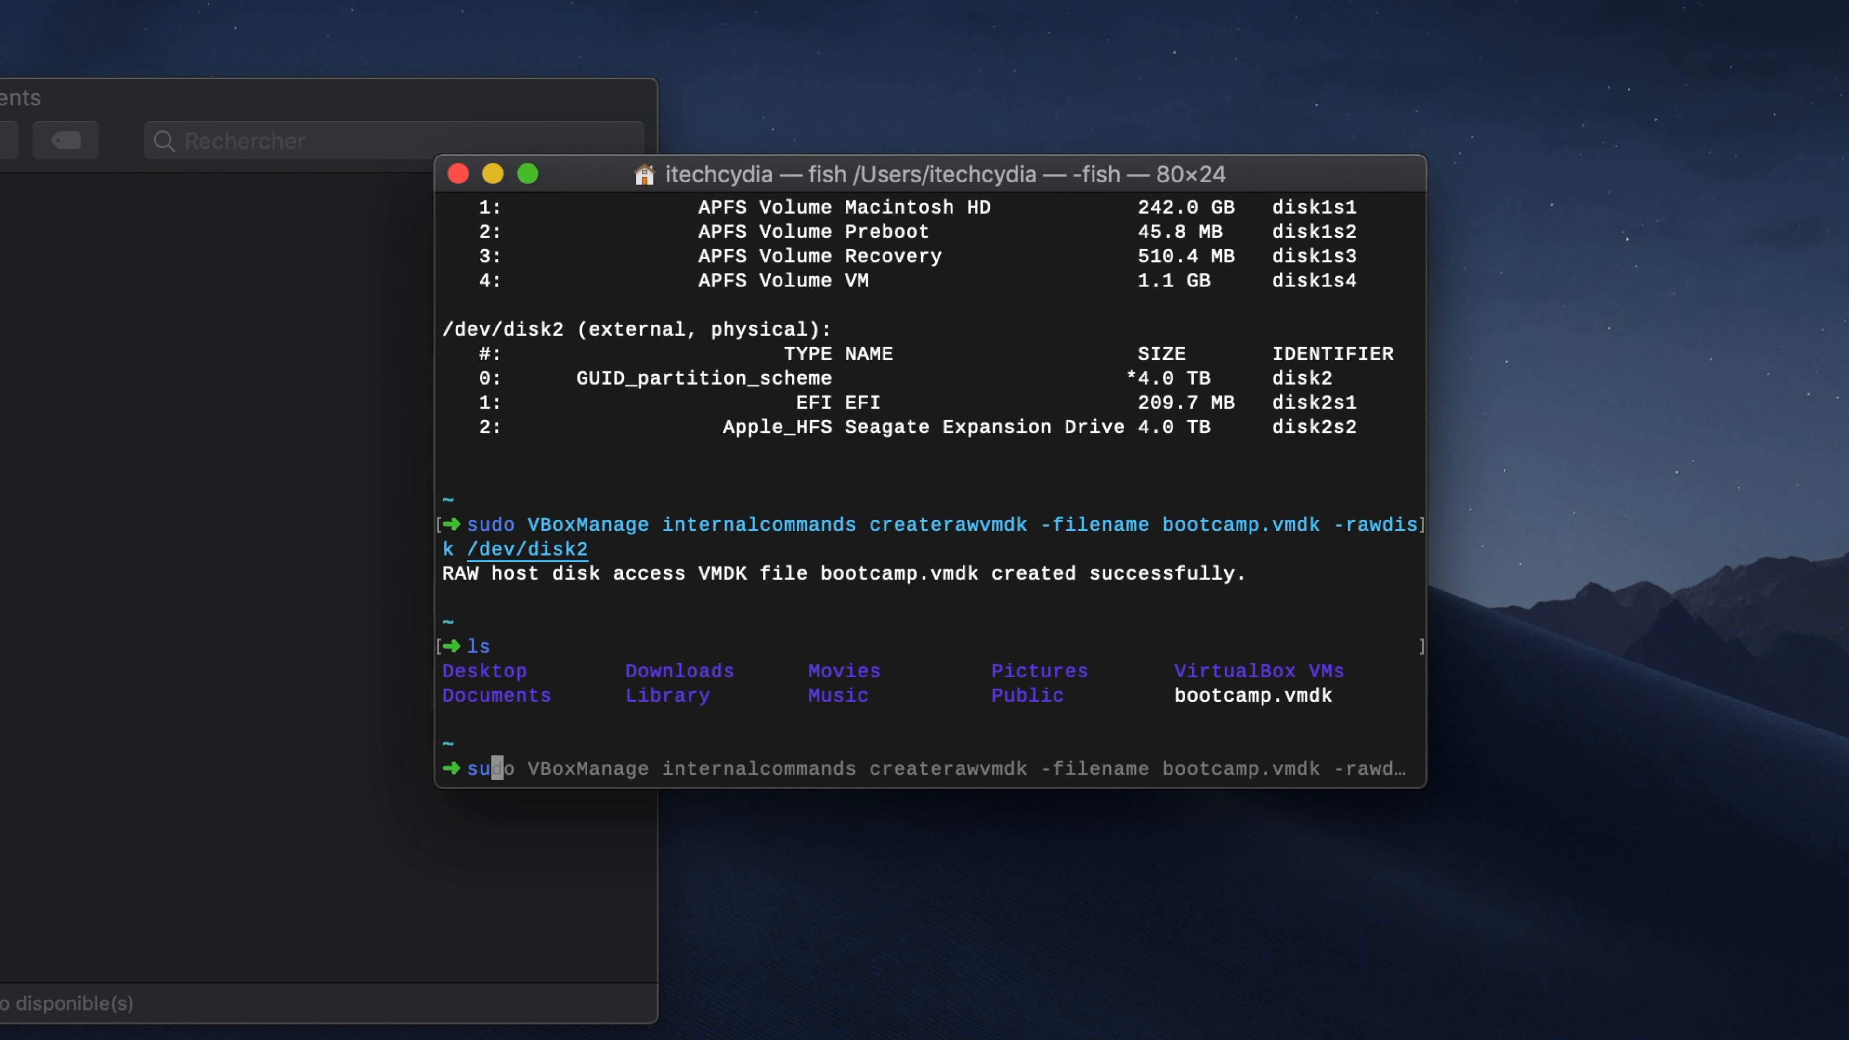
pyautogui.write('do /')
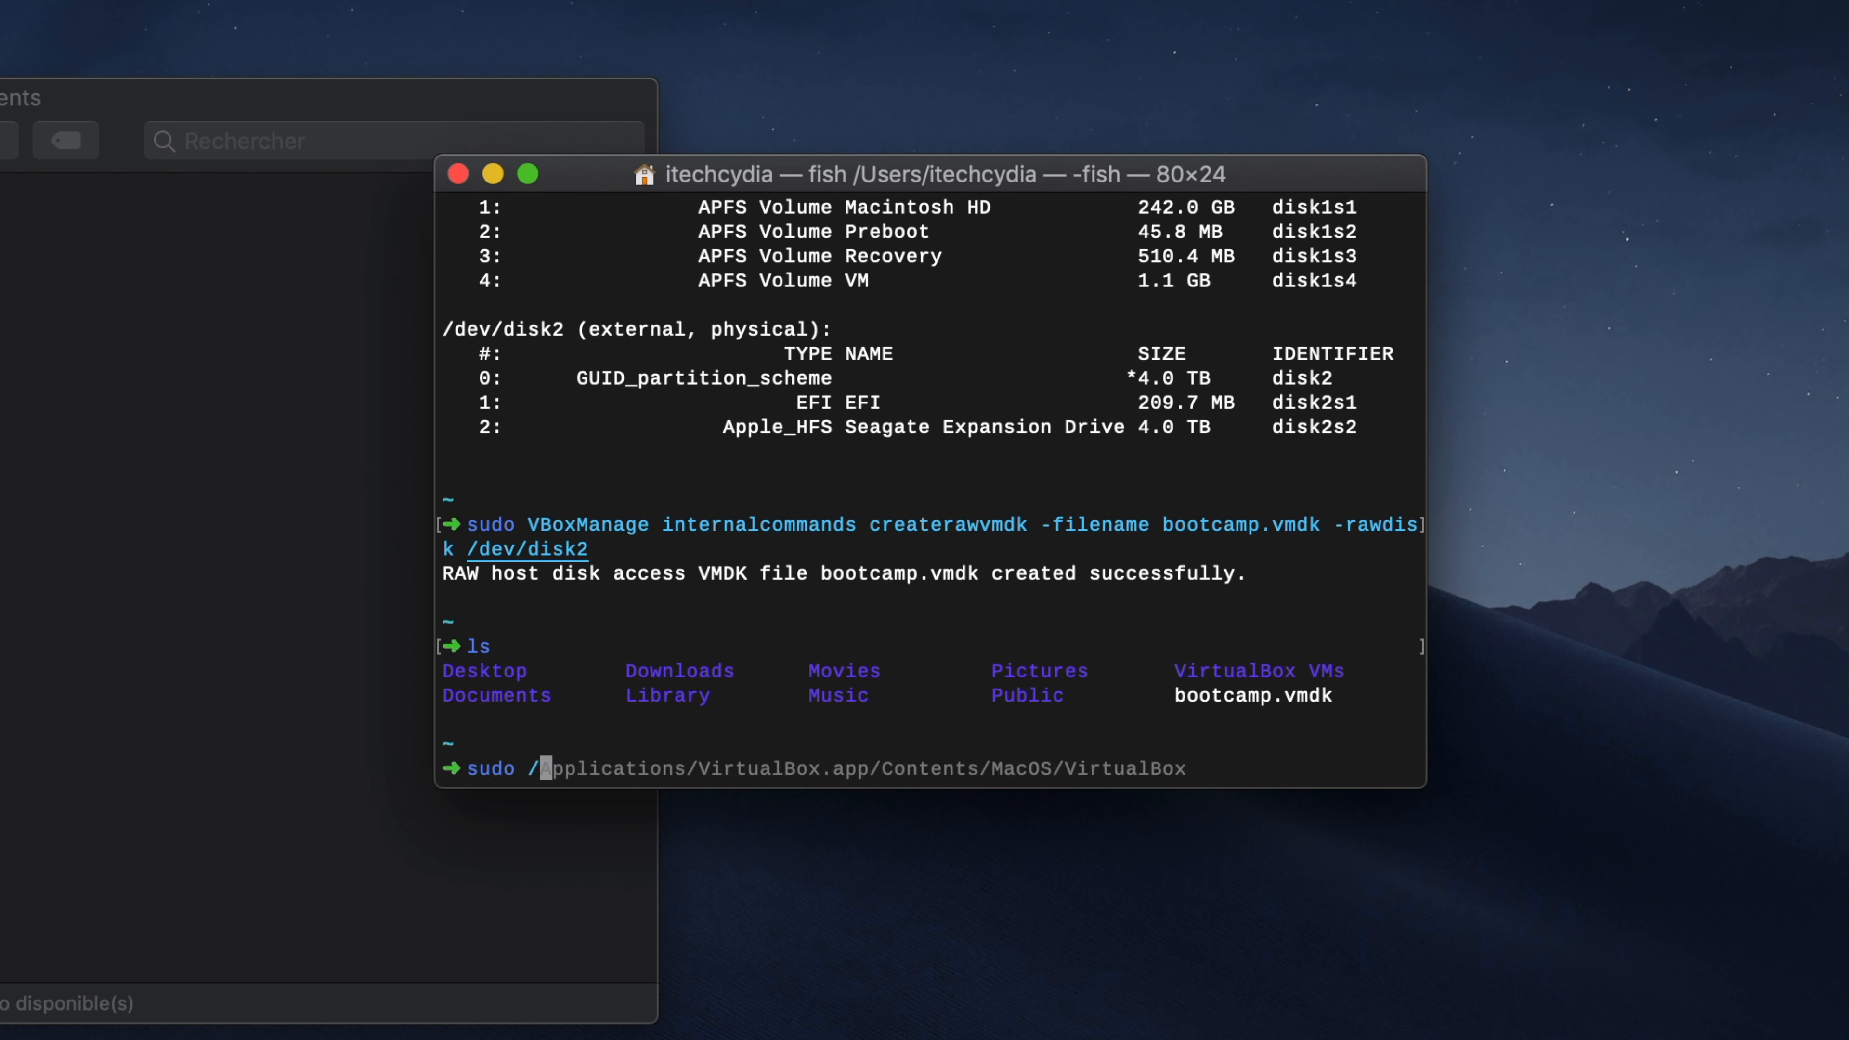
pyautogui.press('Right')
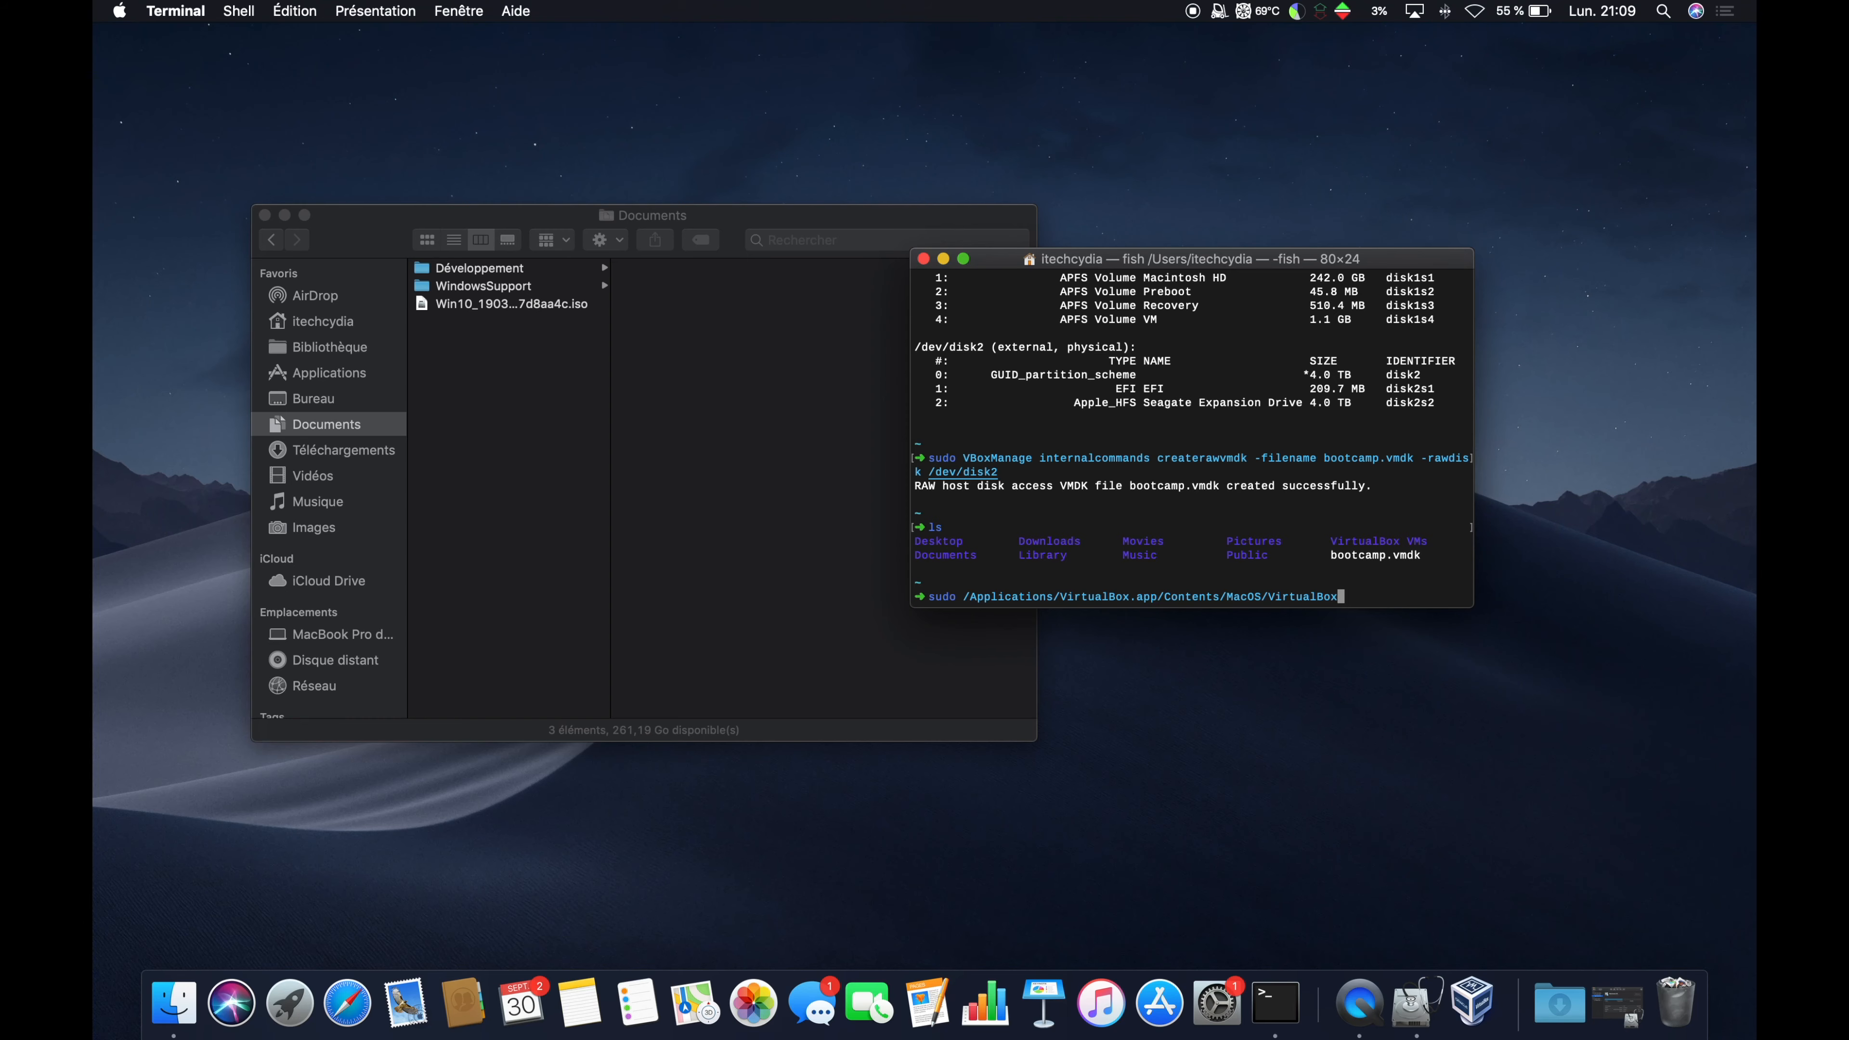
pyautogui.press('Return')
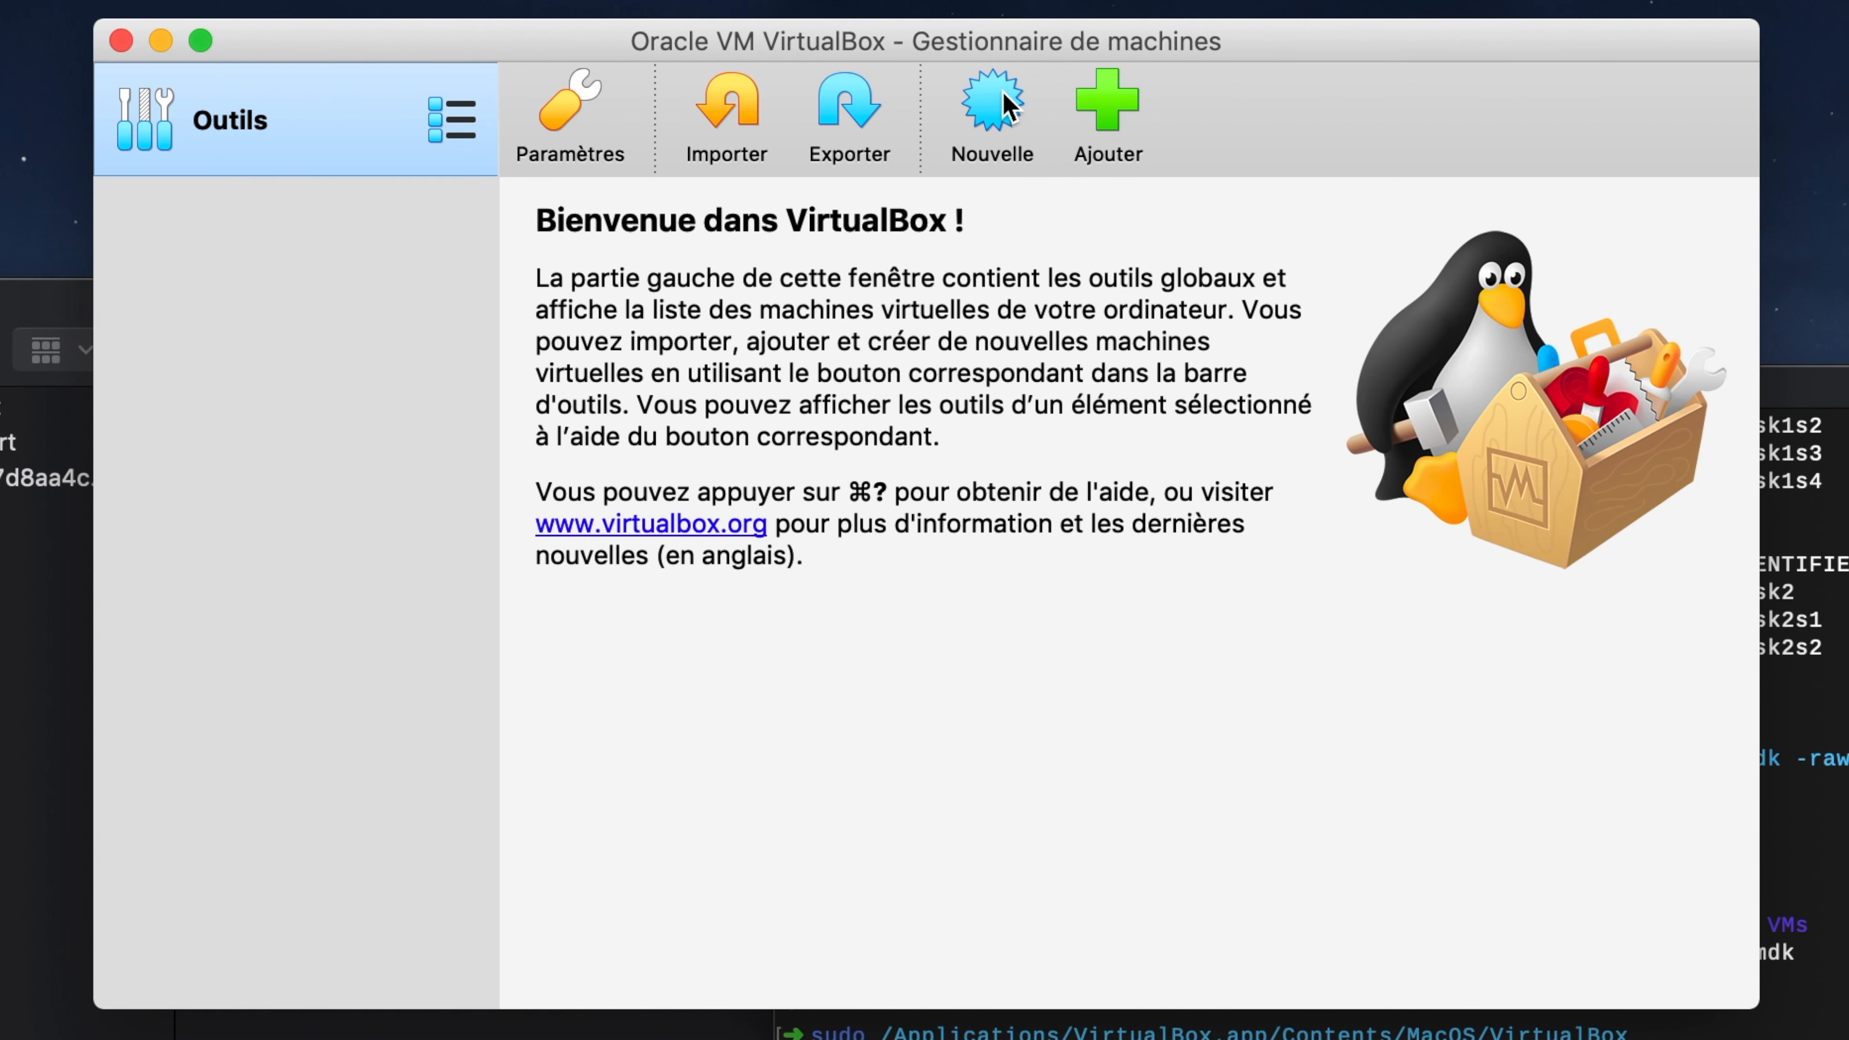
# Set up a new virtual machine named WIN10 as Windows 10 (64-bit) and accept 2048 Mio of memory
pyautogui.click(1020, 123)
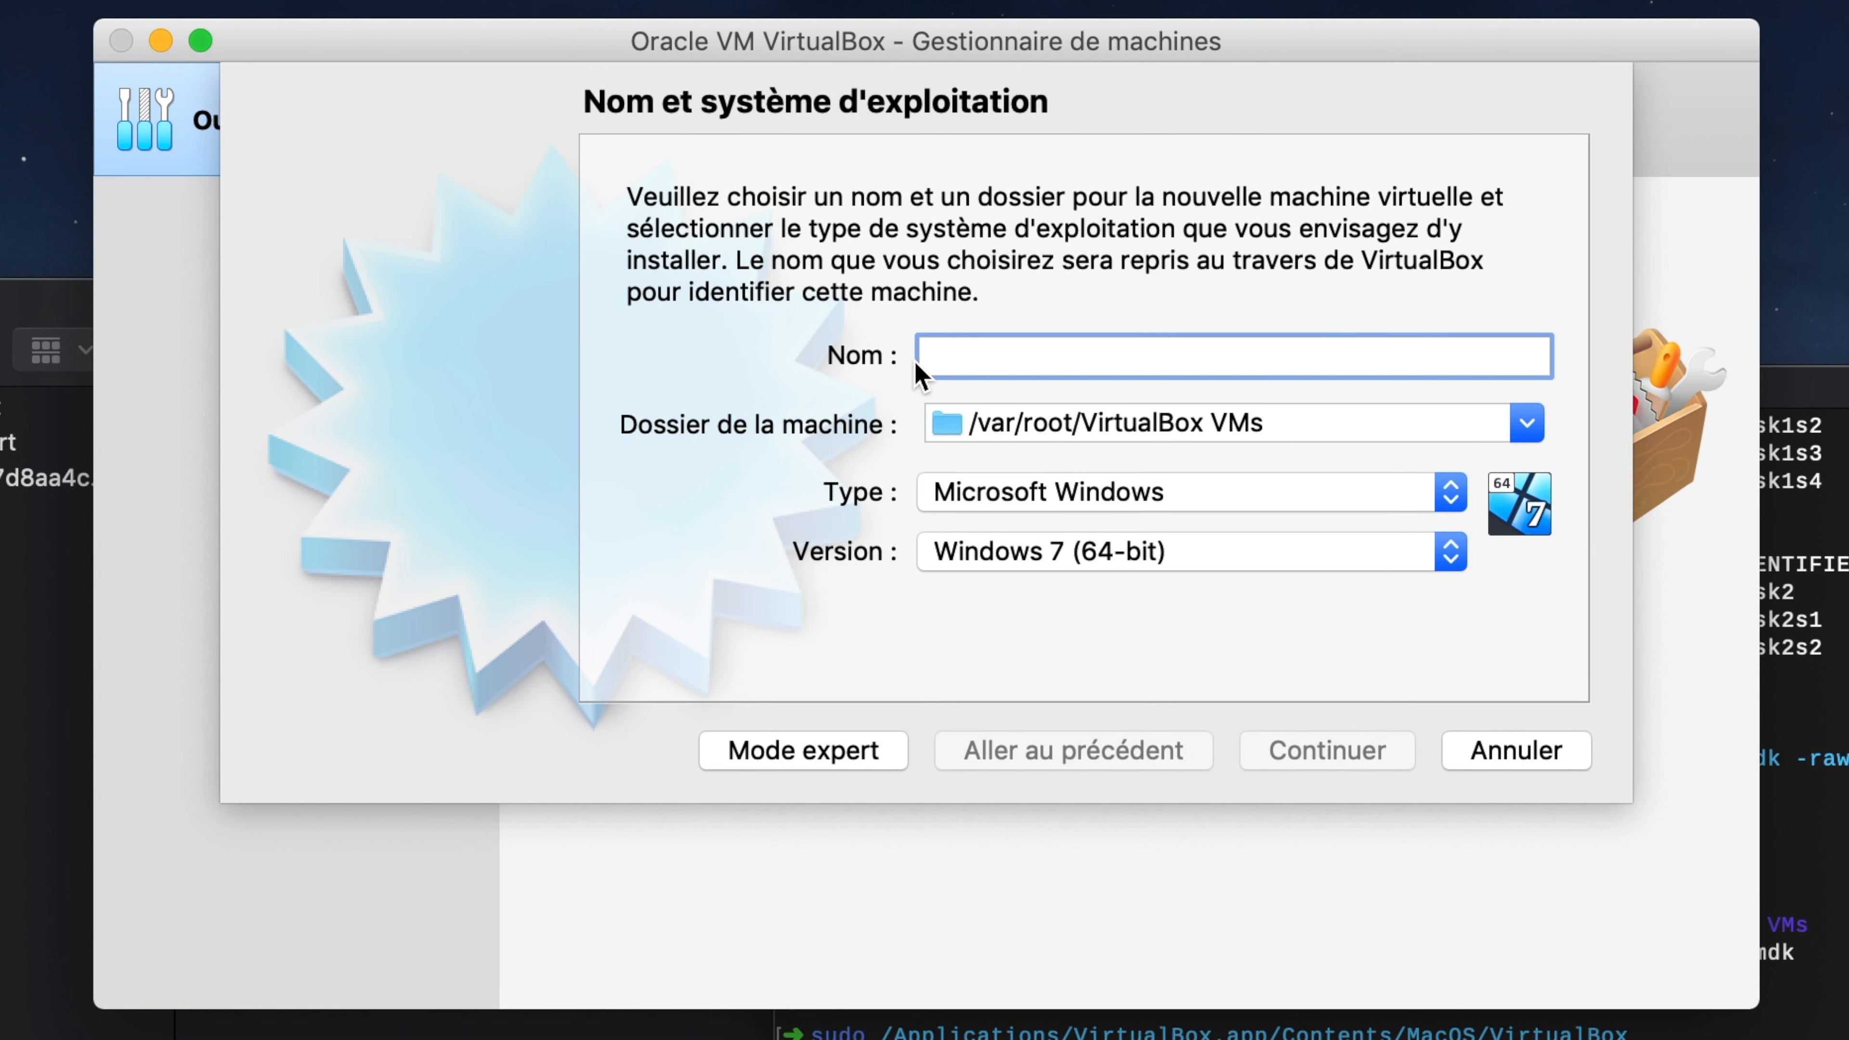
pyautogui.write('WIN10')
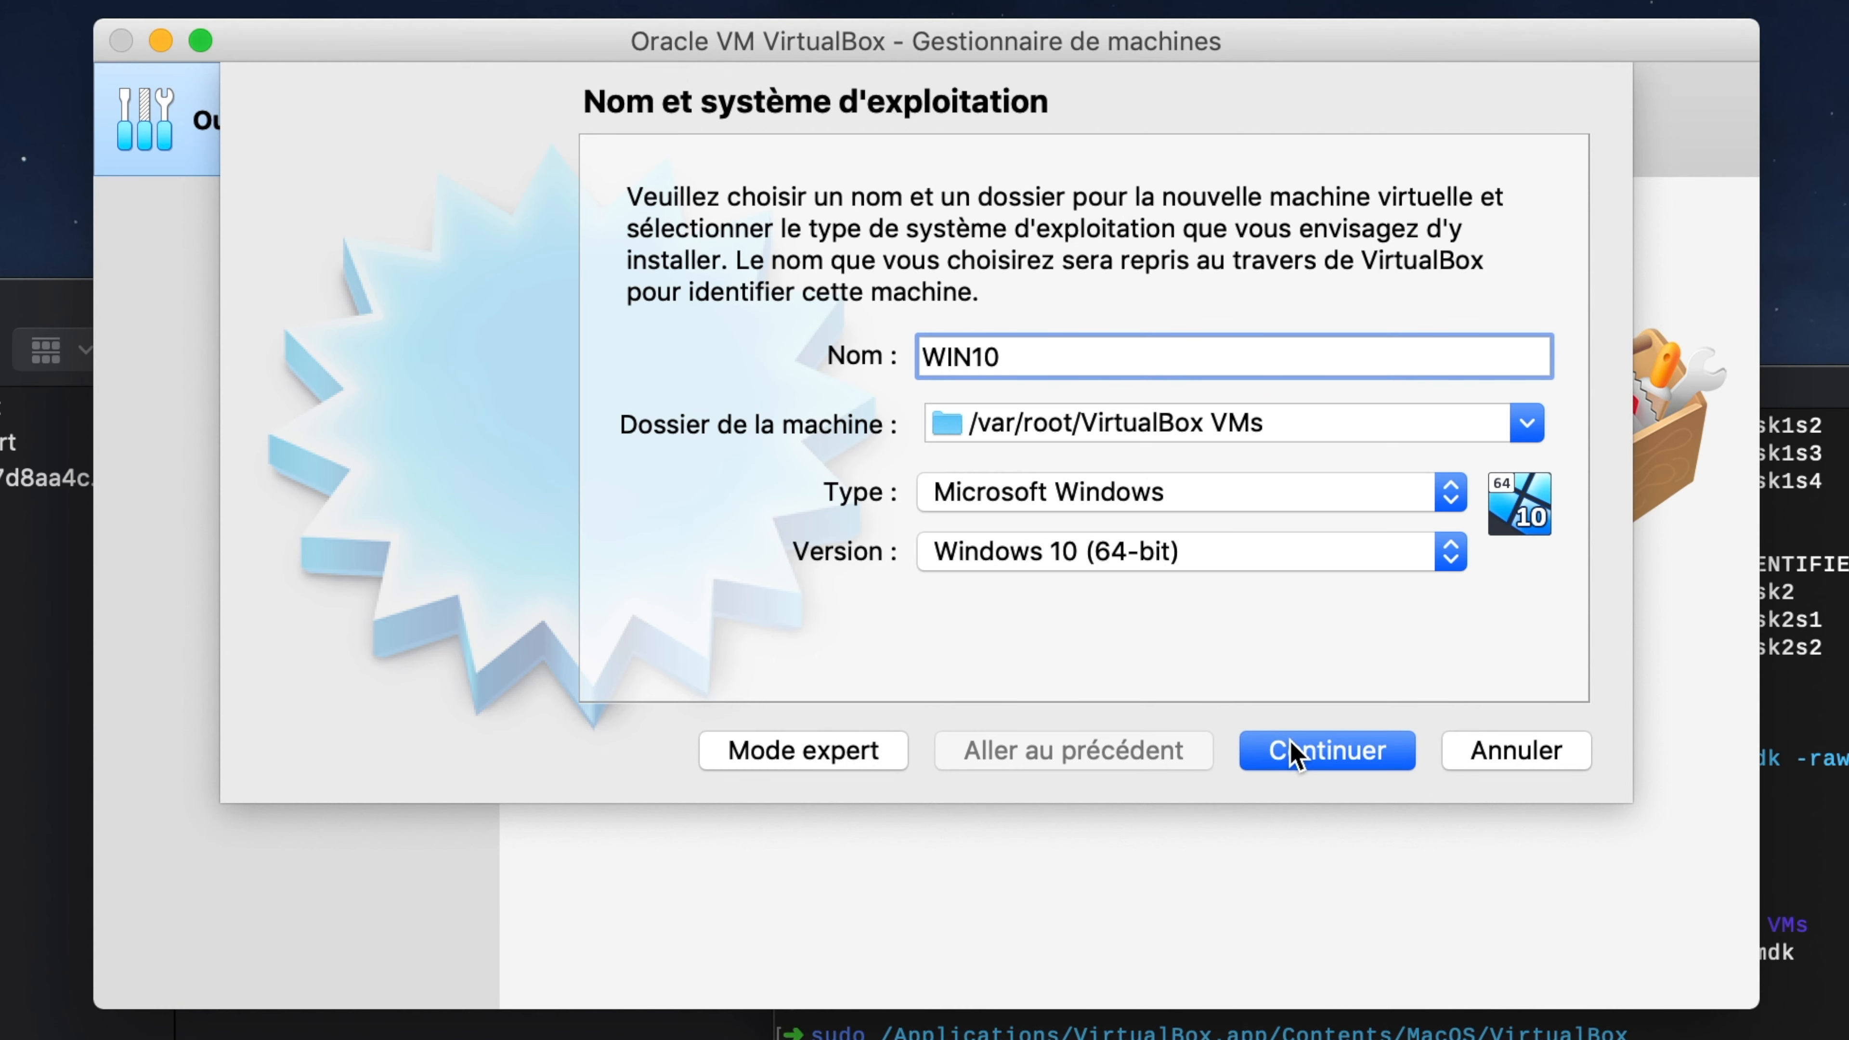
pyautogui.click(1294, 755)
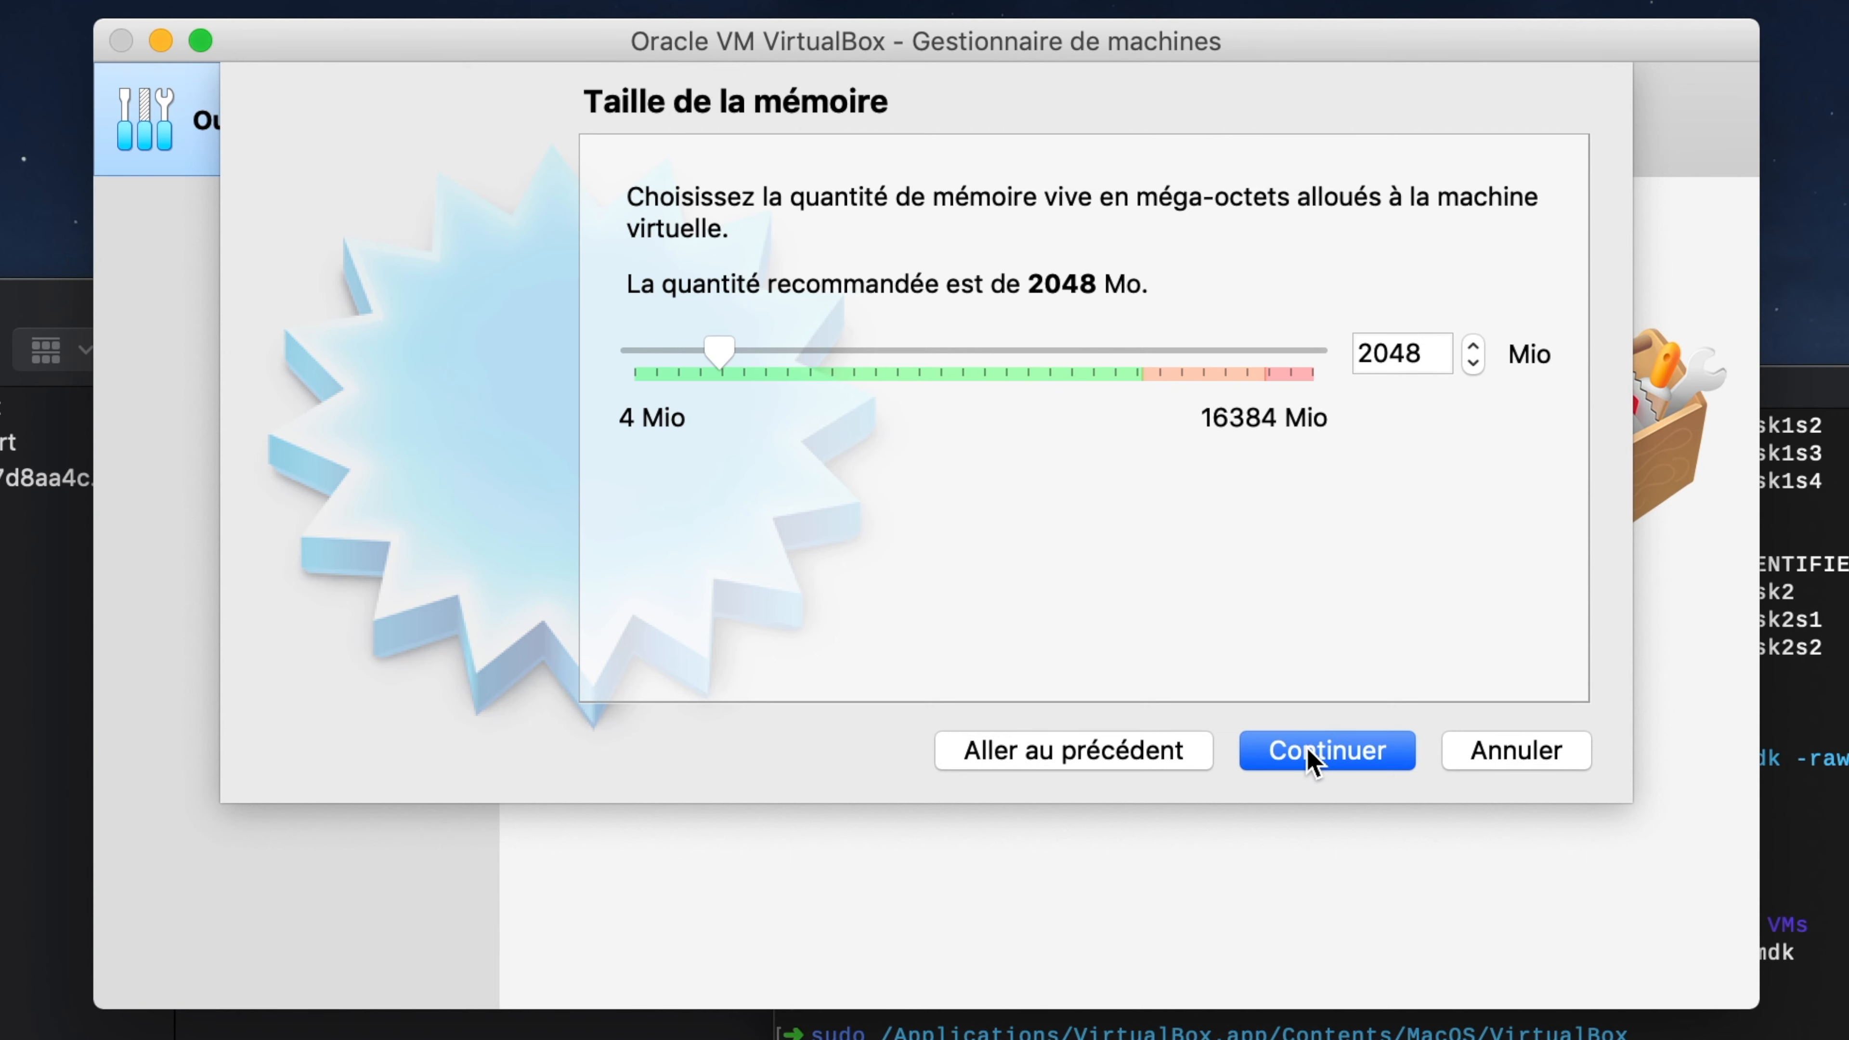
pyautogui.click(1313, 762)
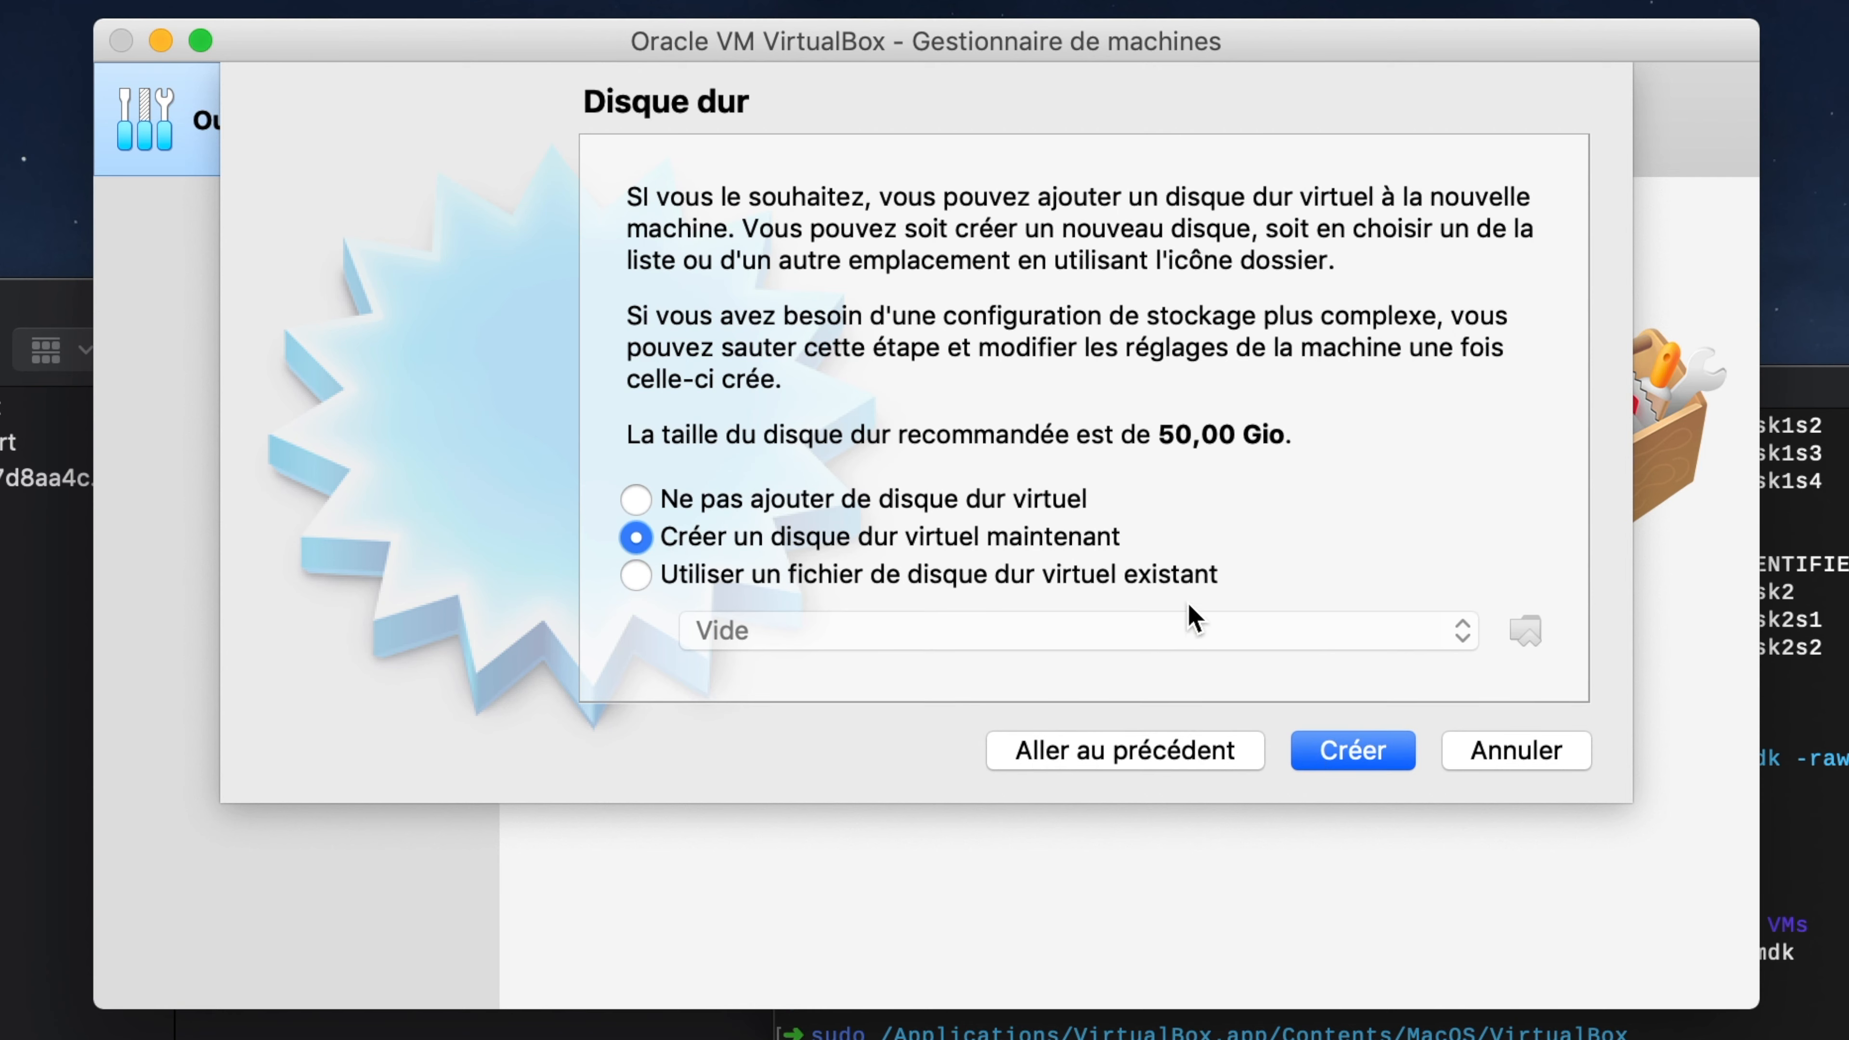
# Use the existing virtual disk file bootcamp.vmdk from the home folder as the hard disk and create the WIN10 machine
pyautogui.click(1189, 580)
pyautogui.click(1525, 632)
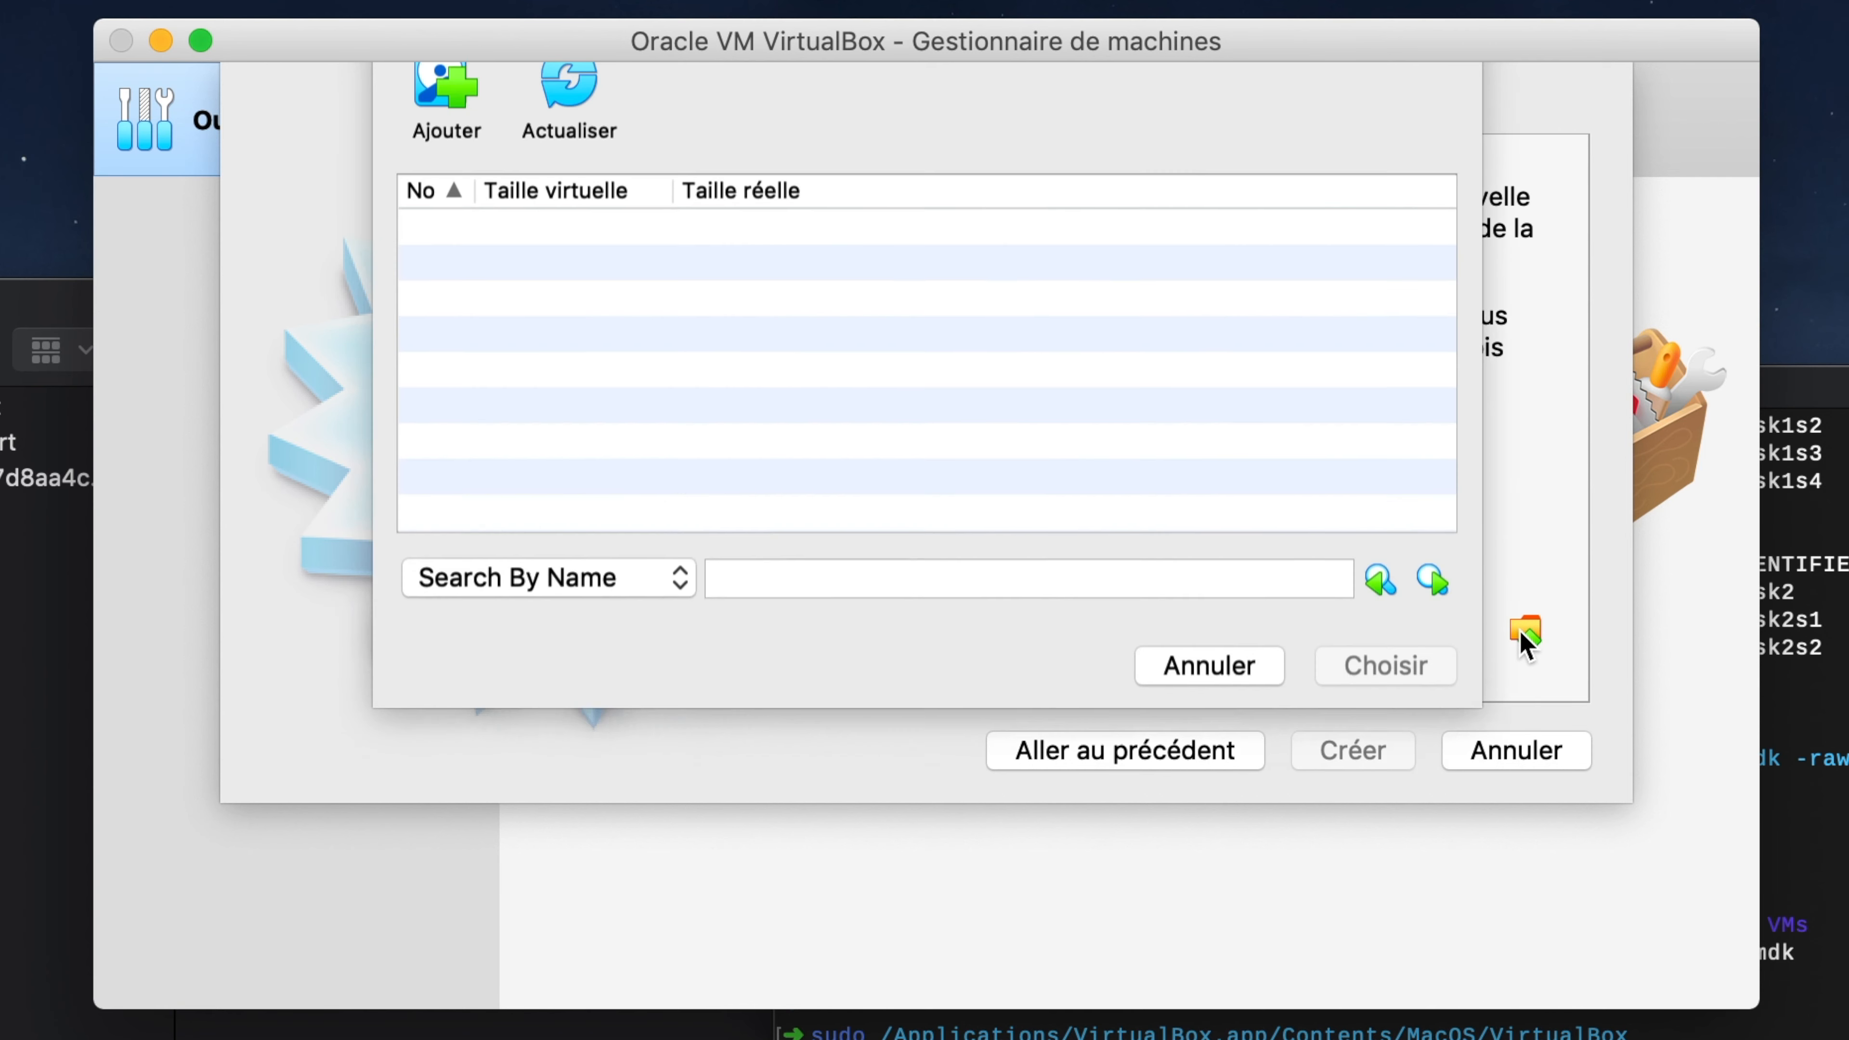
pyautogui.click(459, 149)
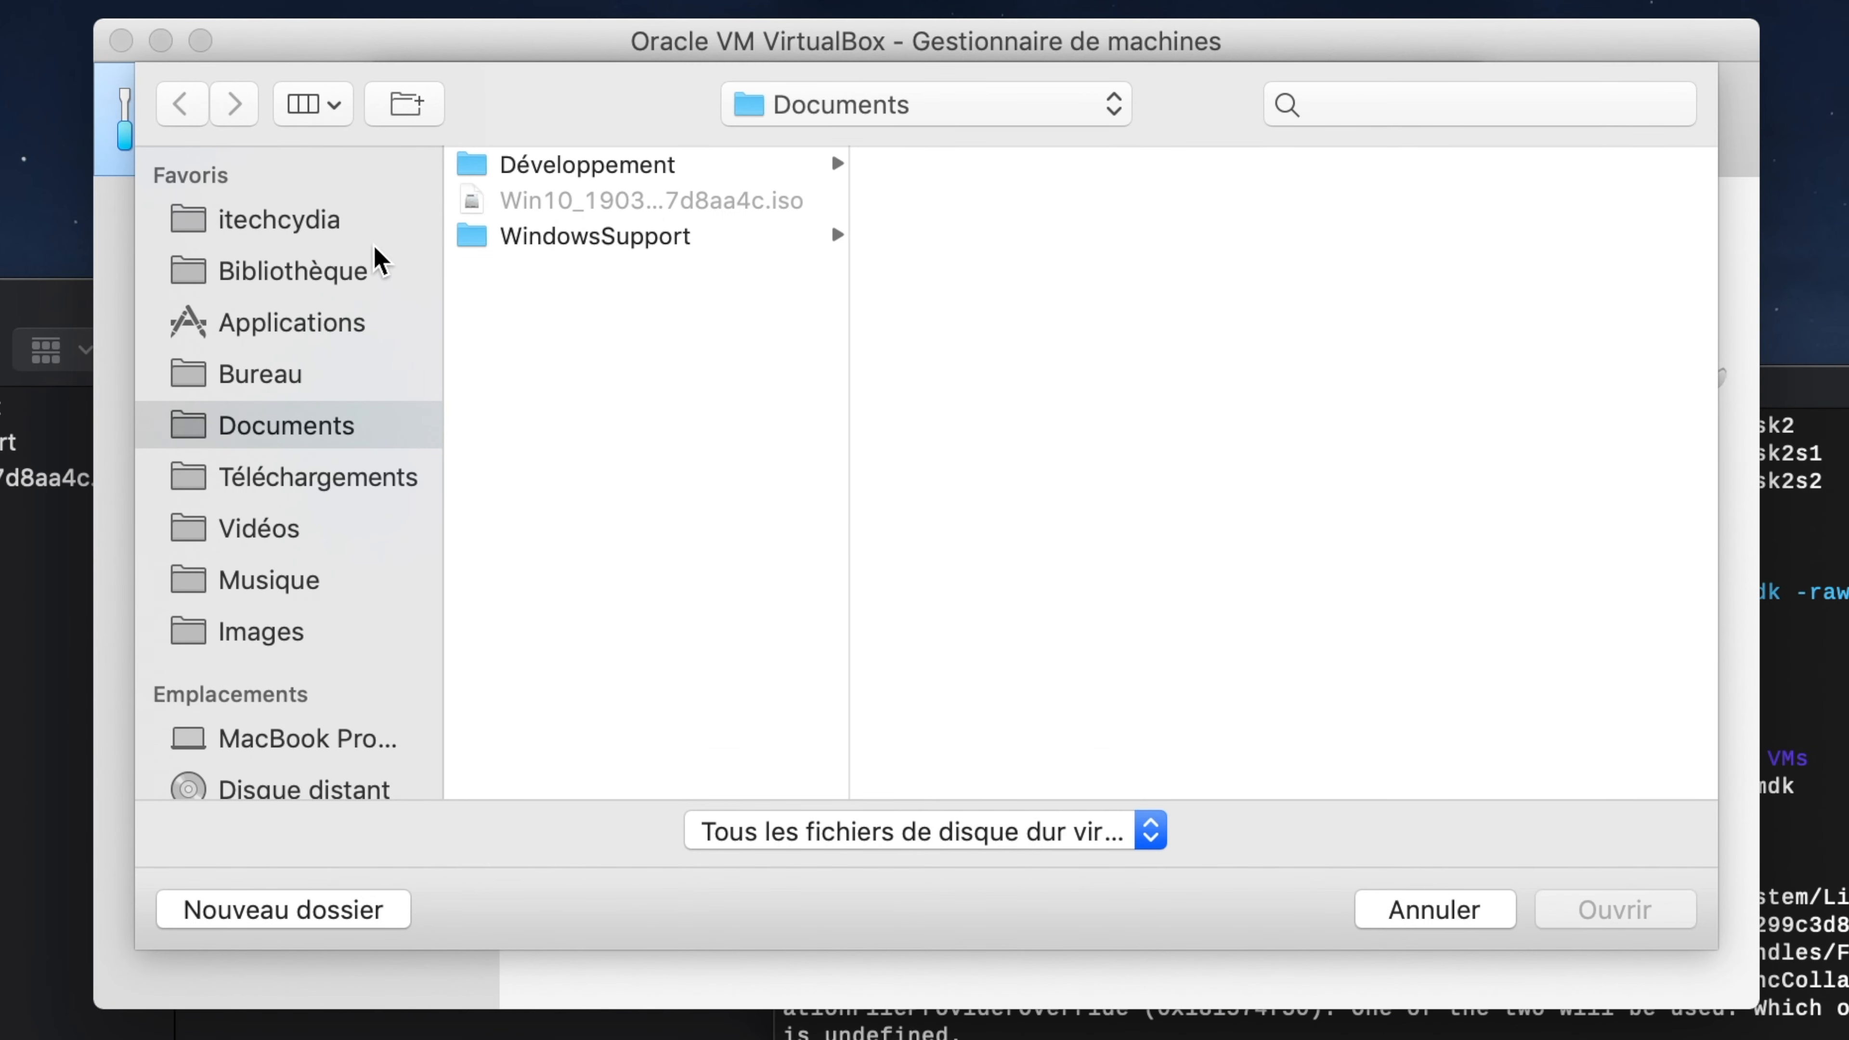
pyautogui.click(369, 230)
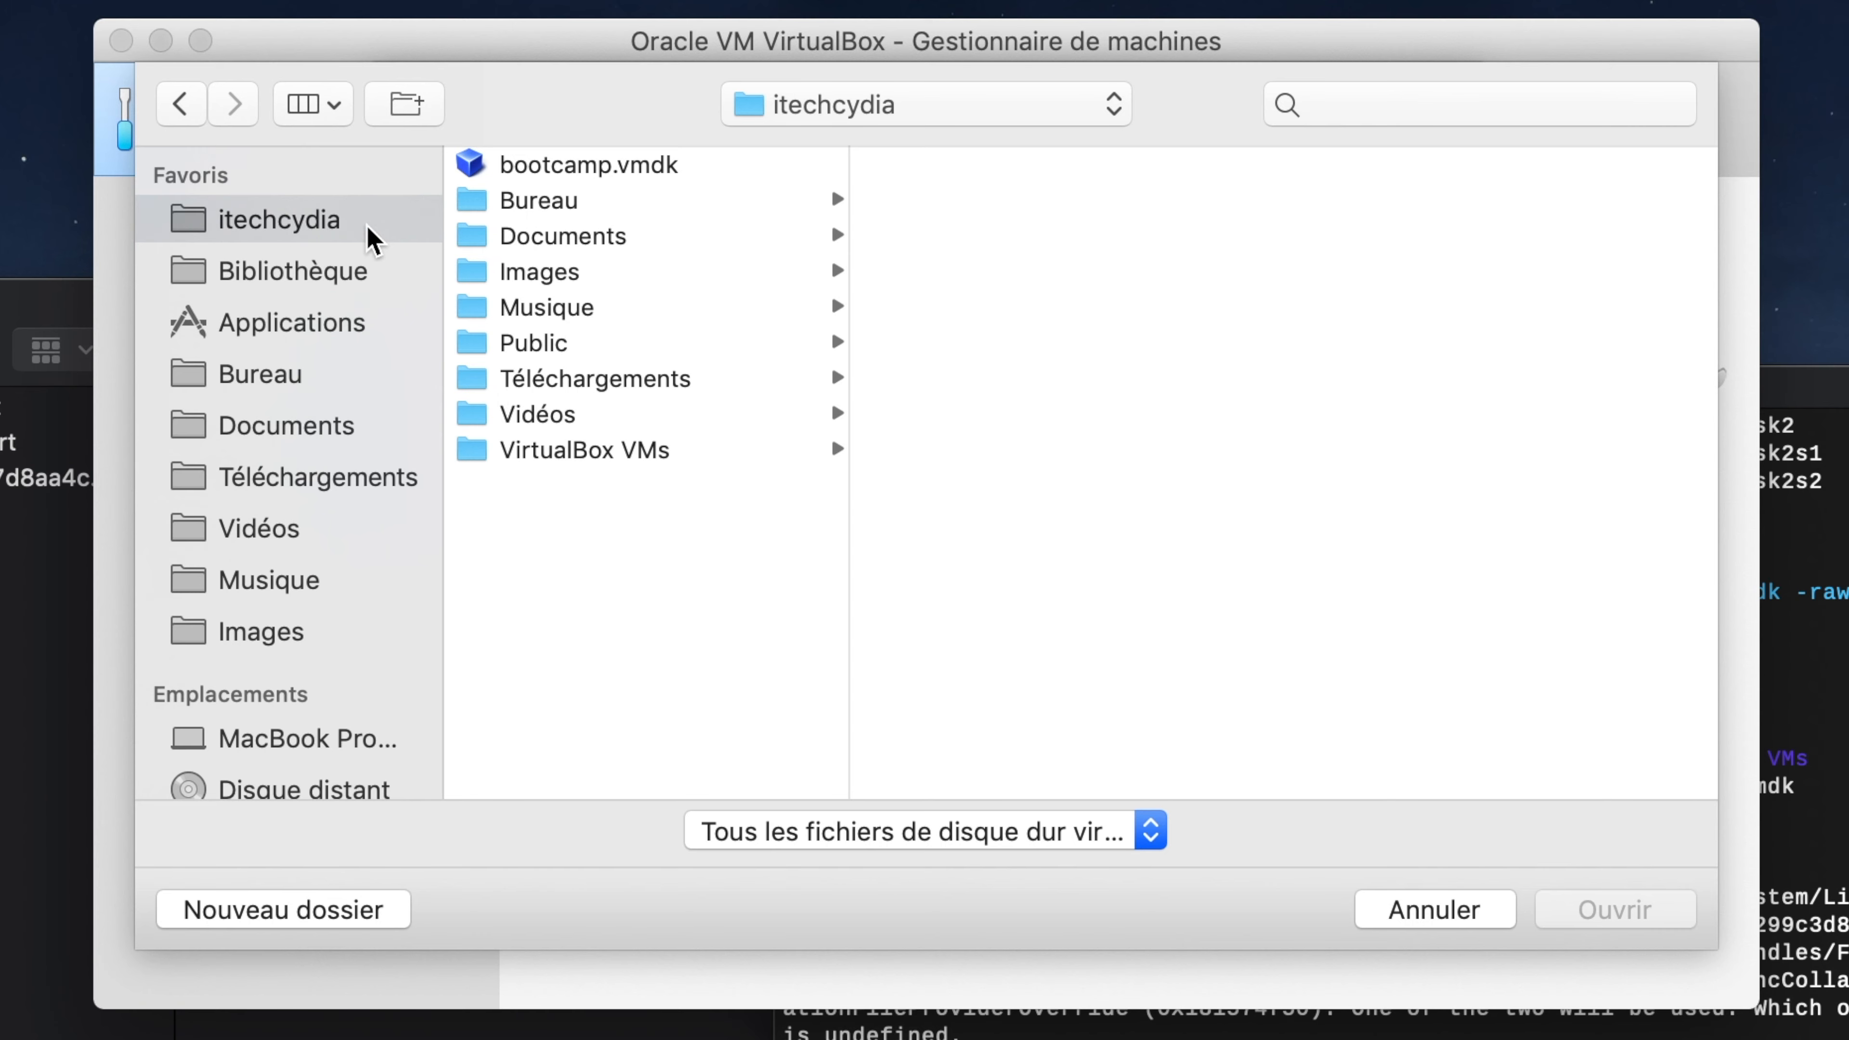
pyautogui.doubleClick(580, 169)
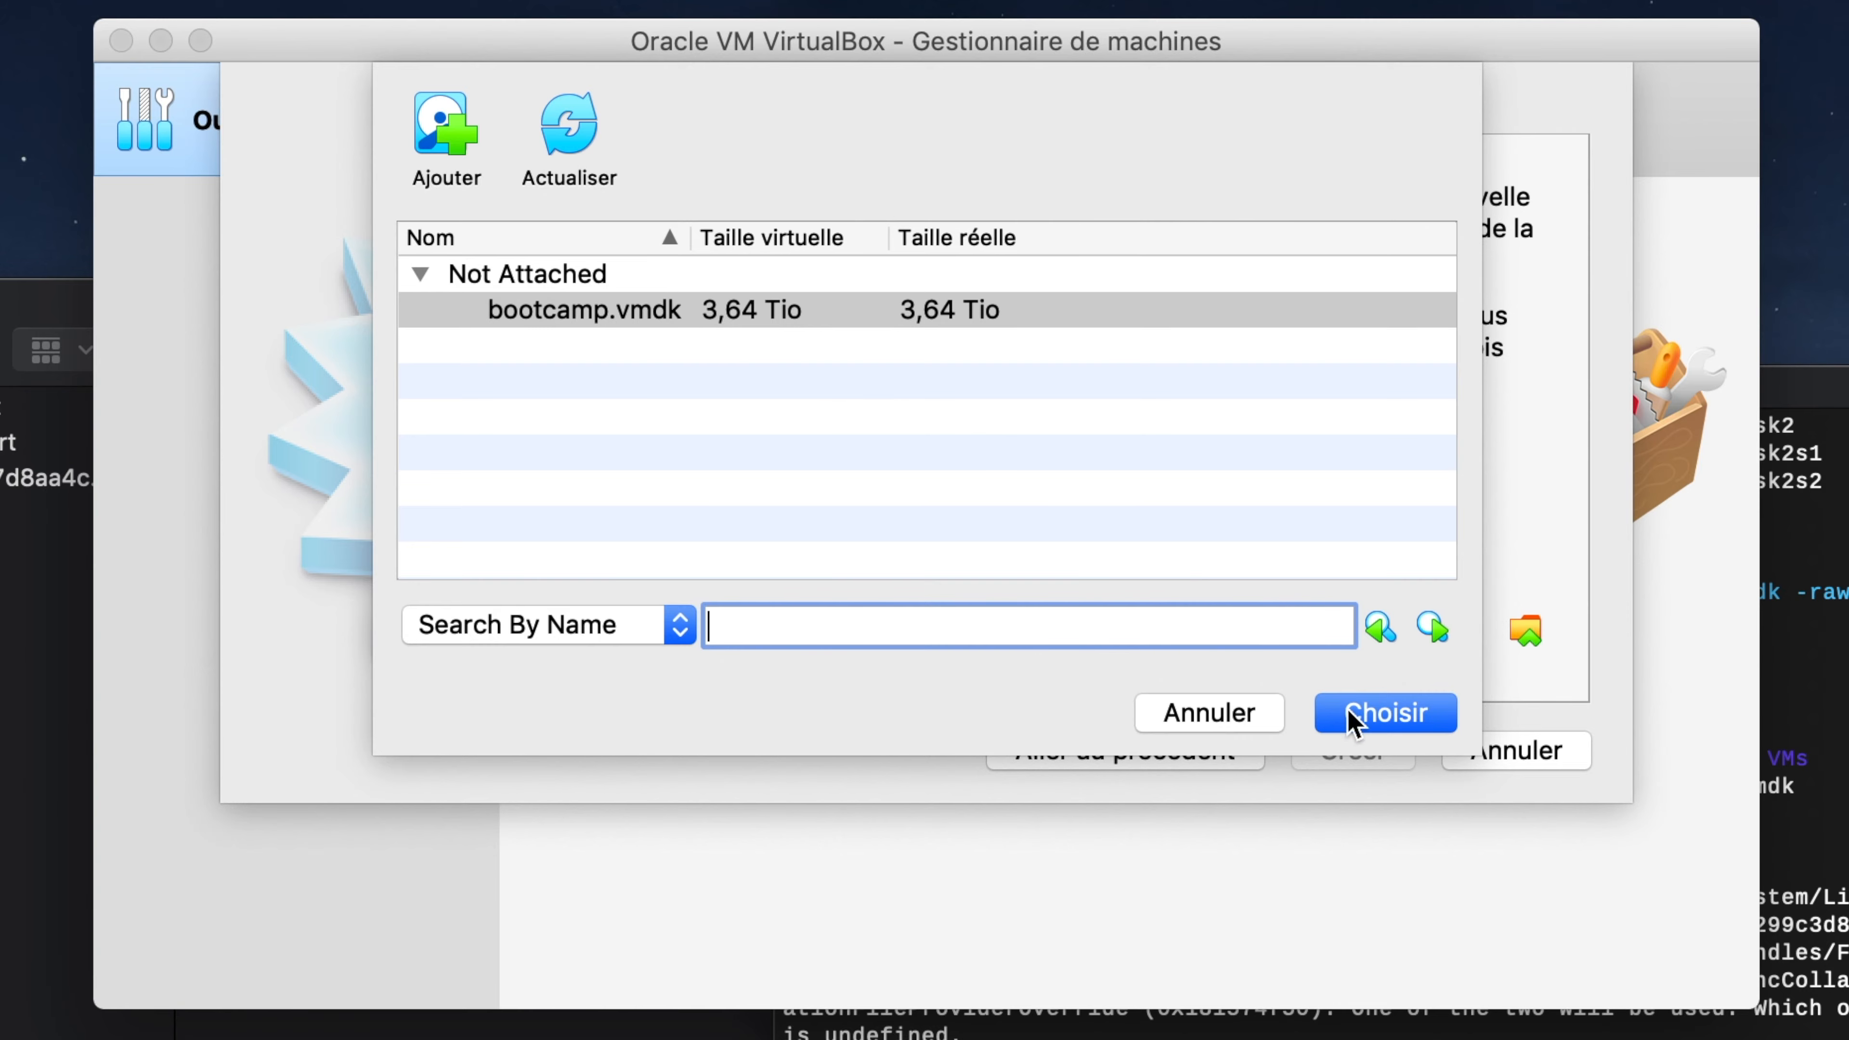
pyautogui.click(1380, 712)
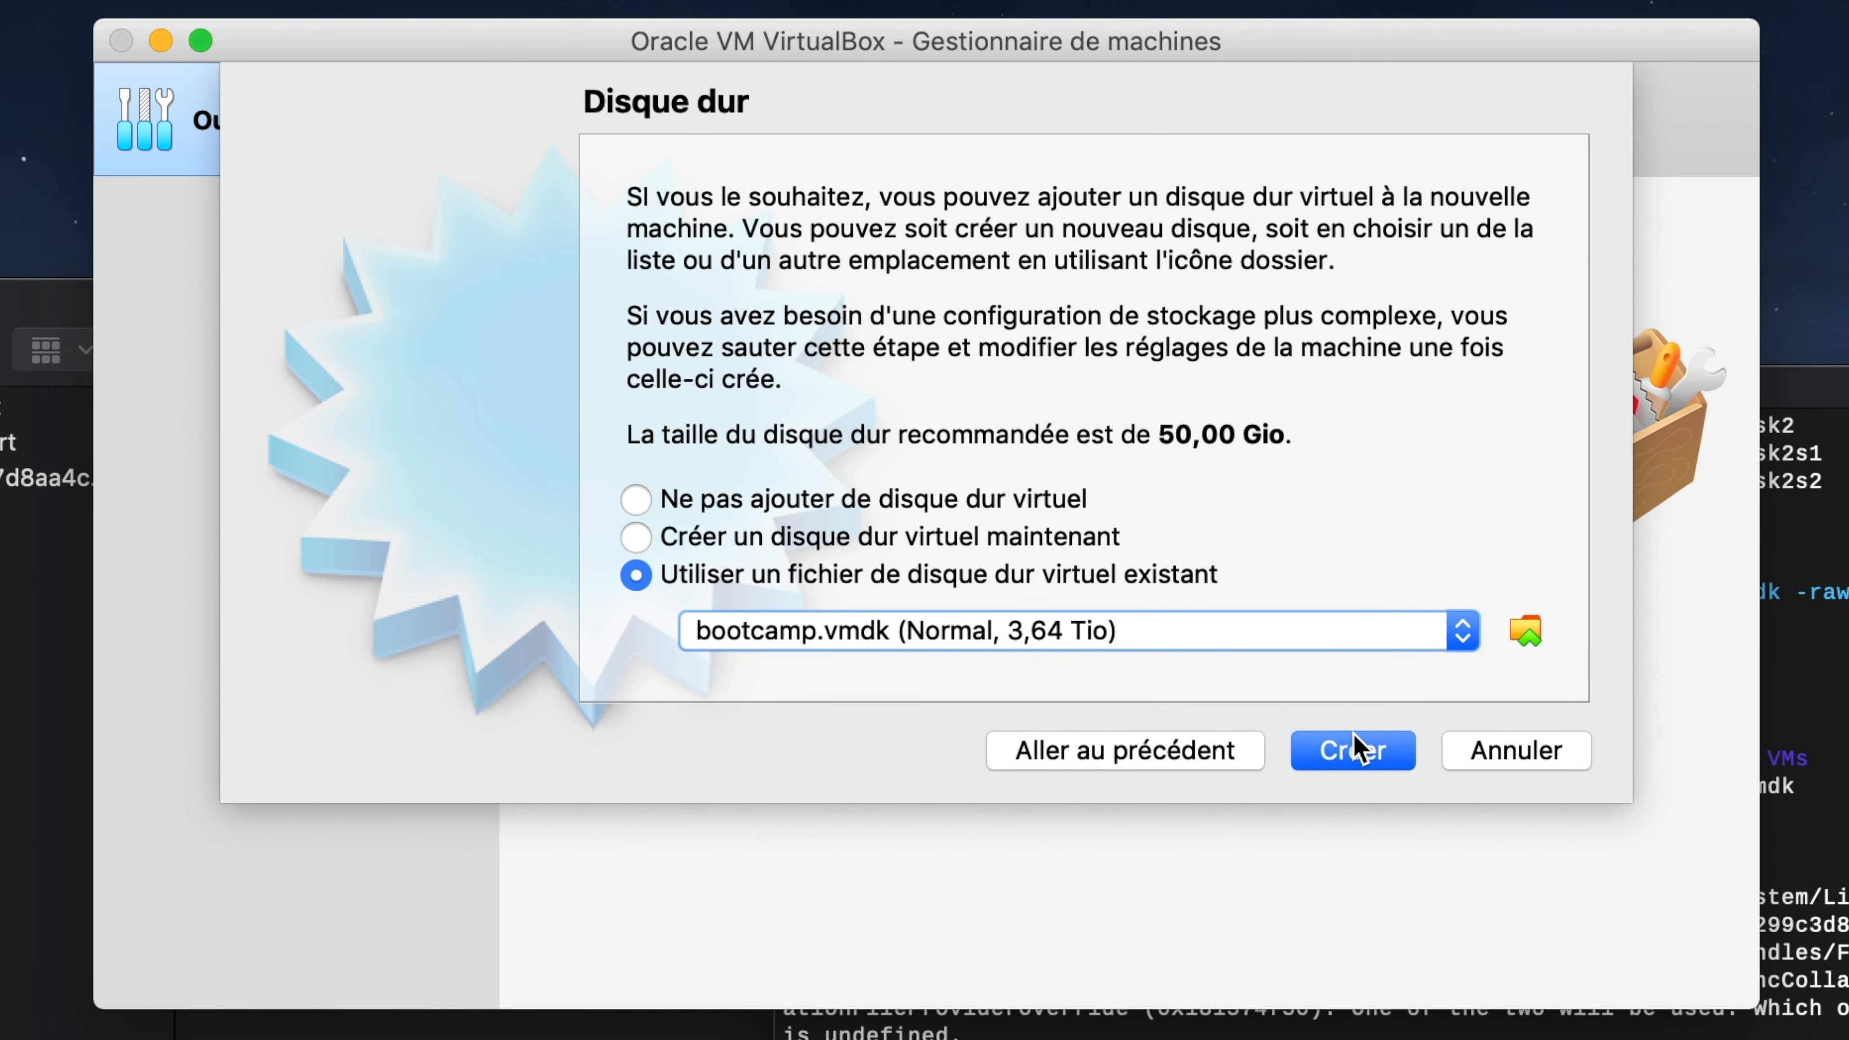
pyautogui.click(1355, 747)
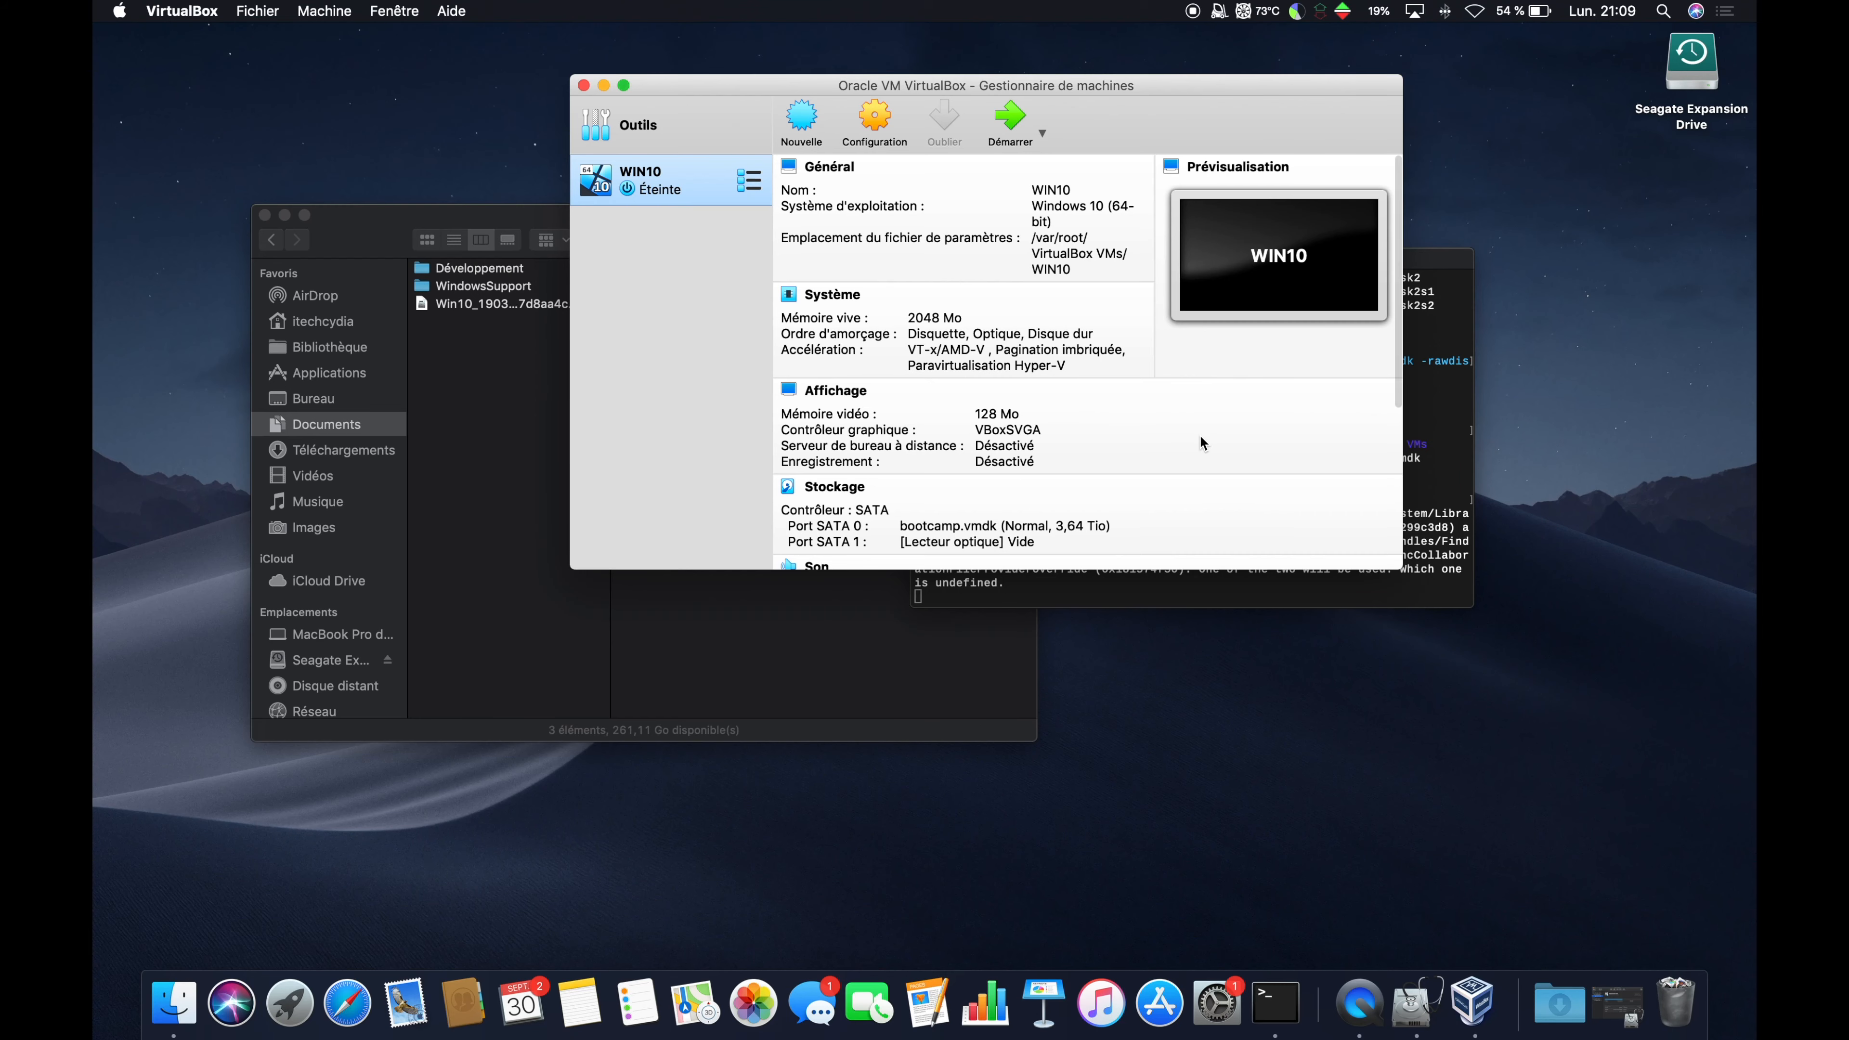
# Eject the Seagate Expansion Drive from the desktop now that the WIN10 machine exists
pyautogui.rightClick(1697, 66)
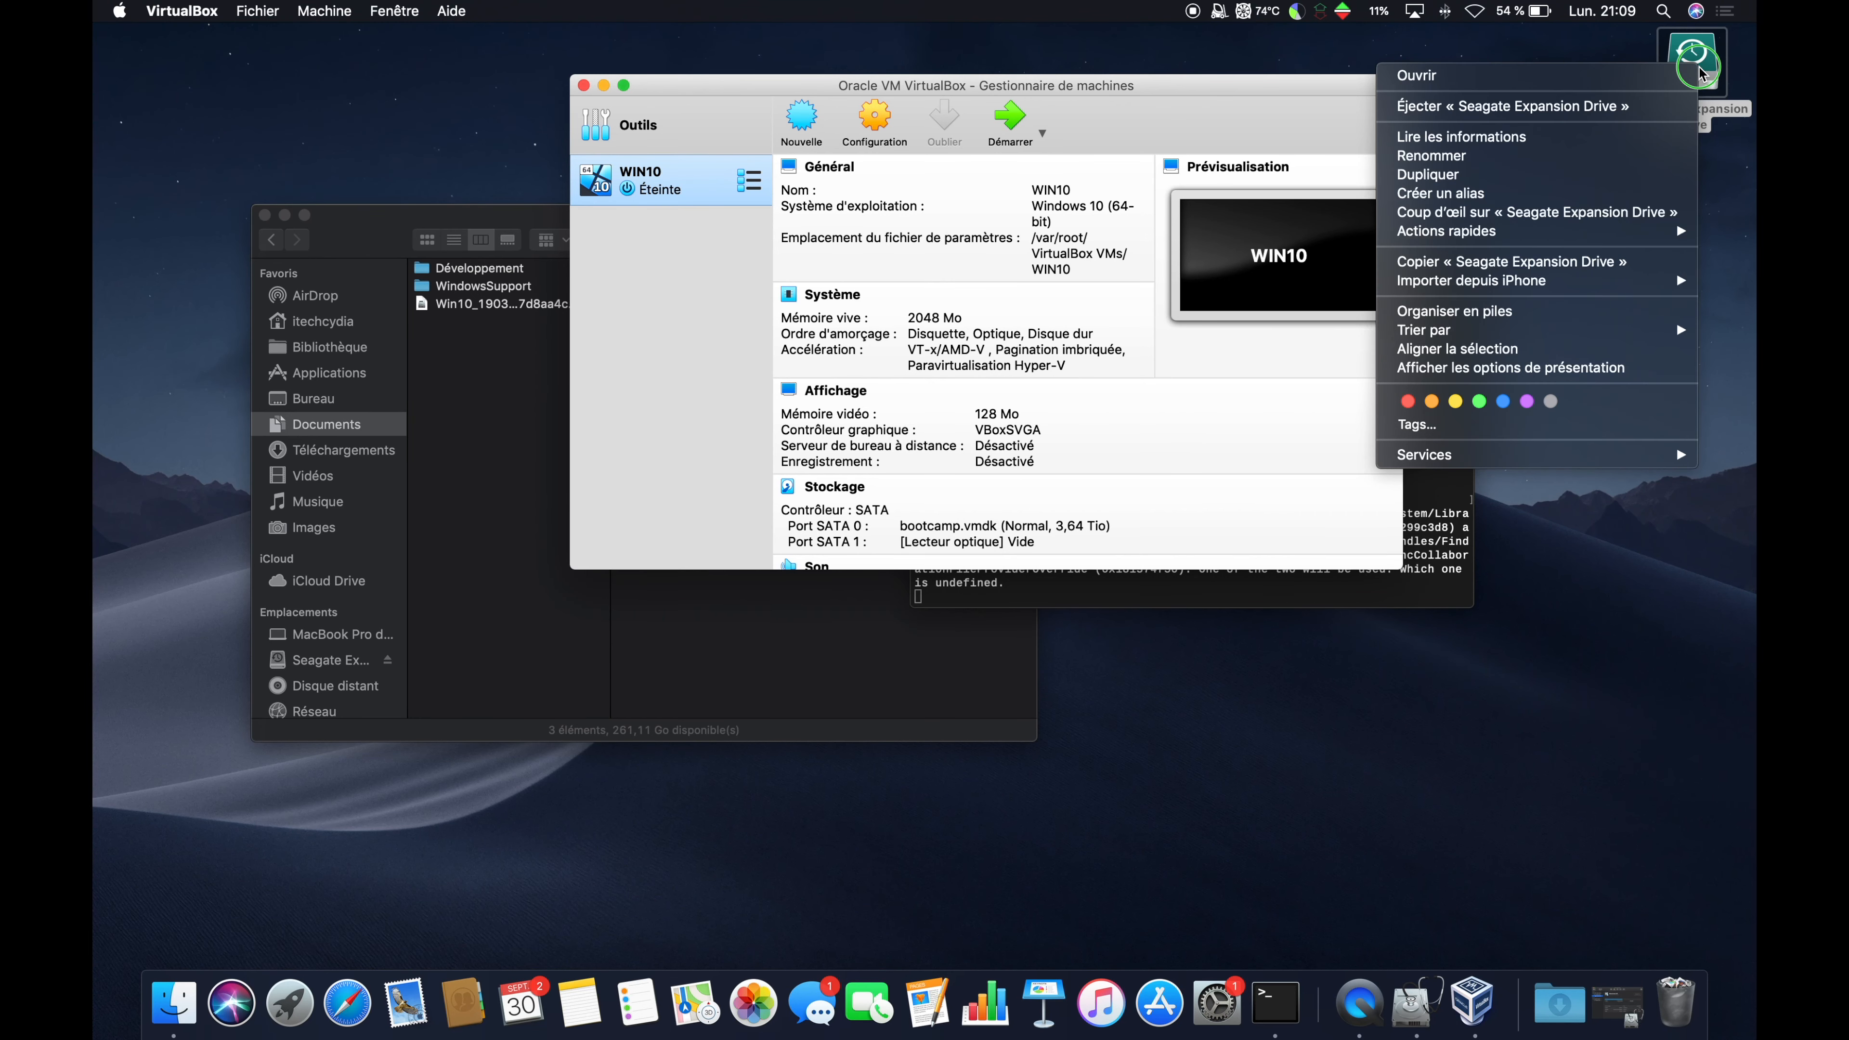
pyautogui.click(1662, 111)
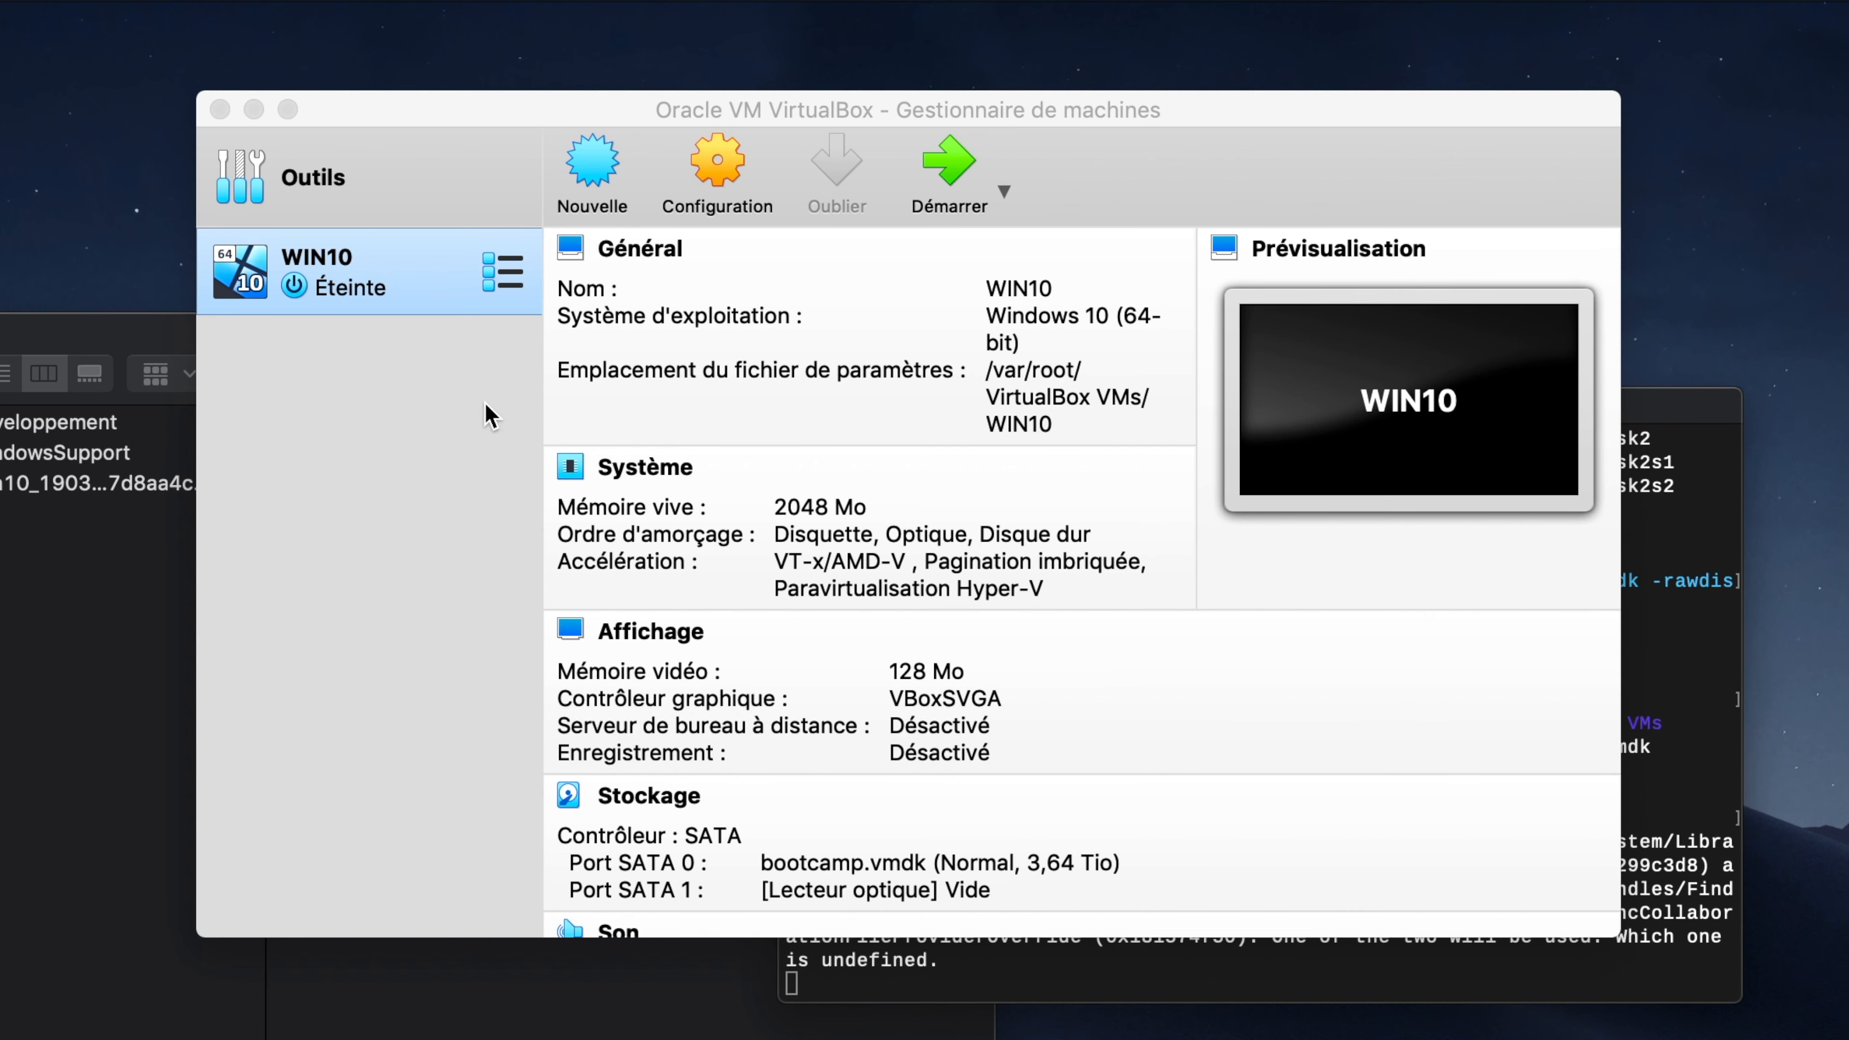
# Enable EFI for the WIN10 machine and set its graphics controller to VBoxVGA
pyautogui.click(720, 175)
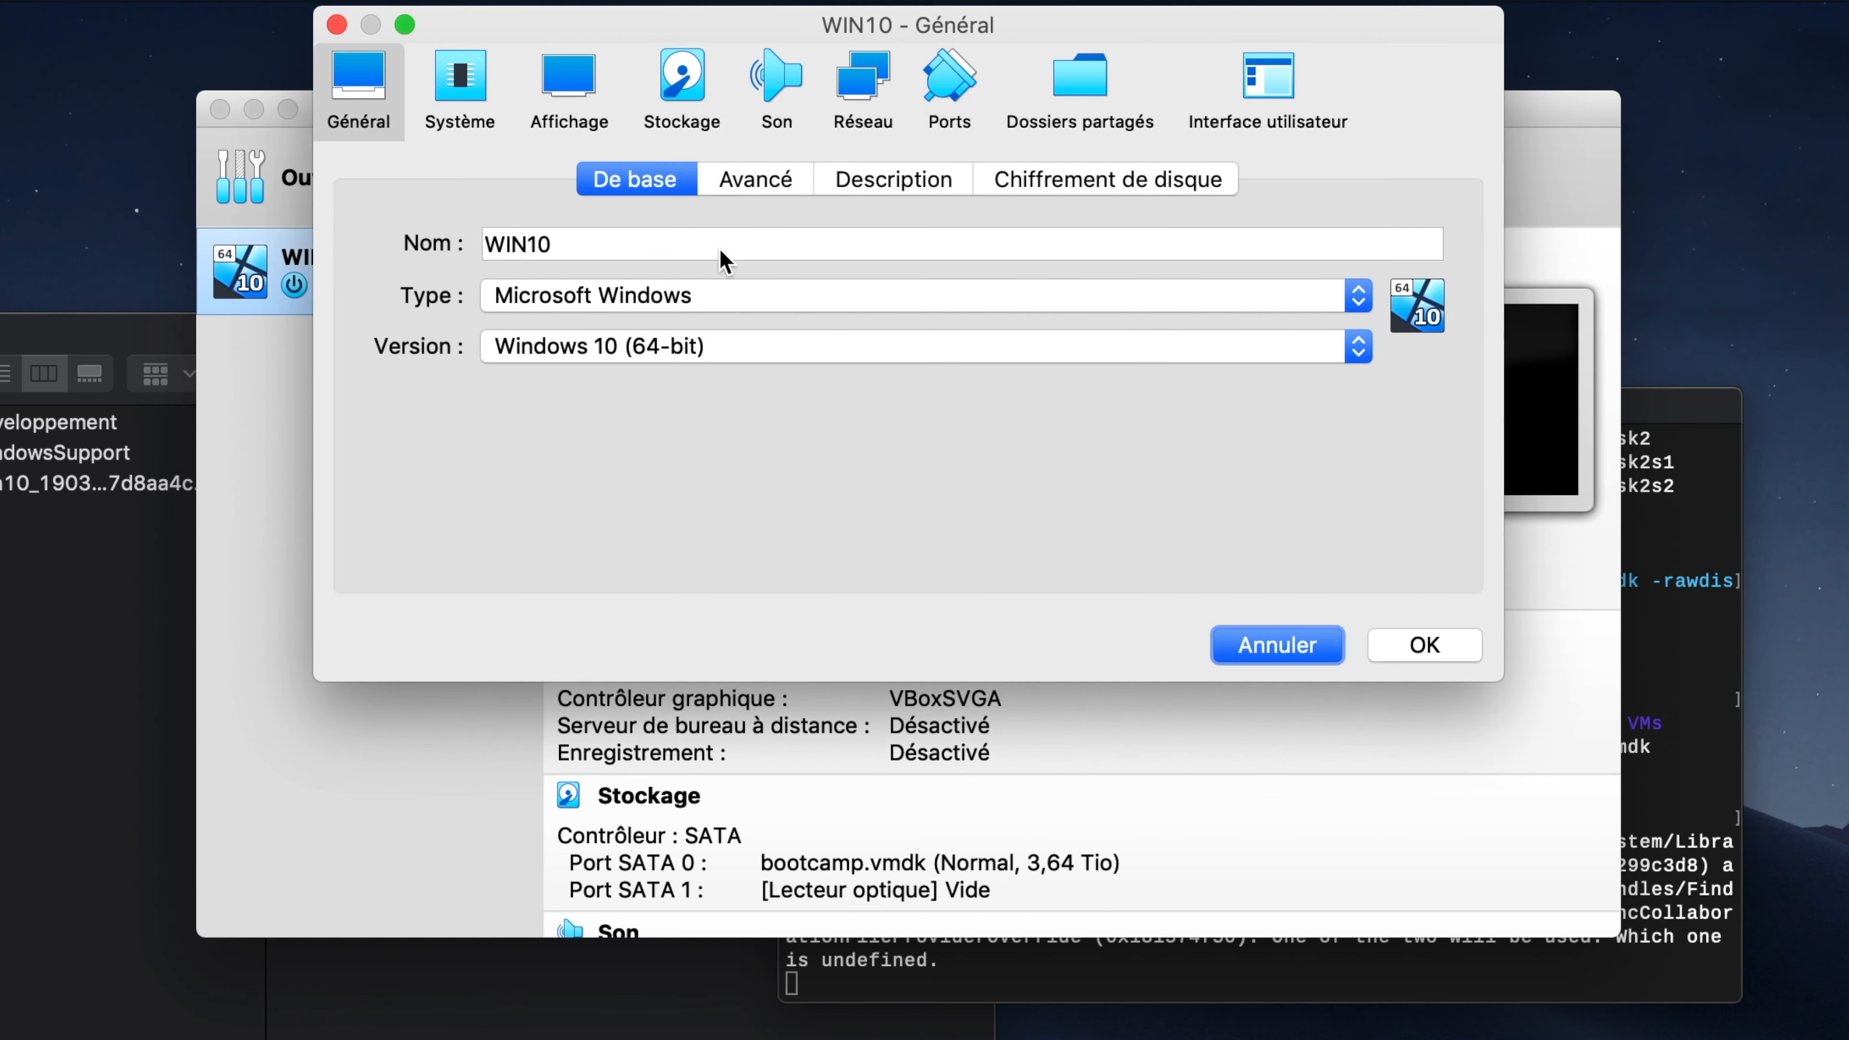
pyautogui.click(508, 120)
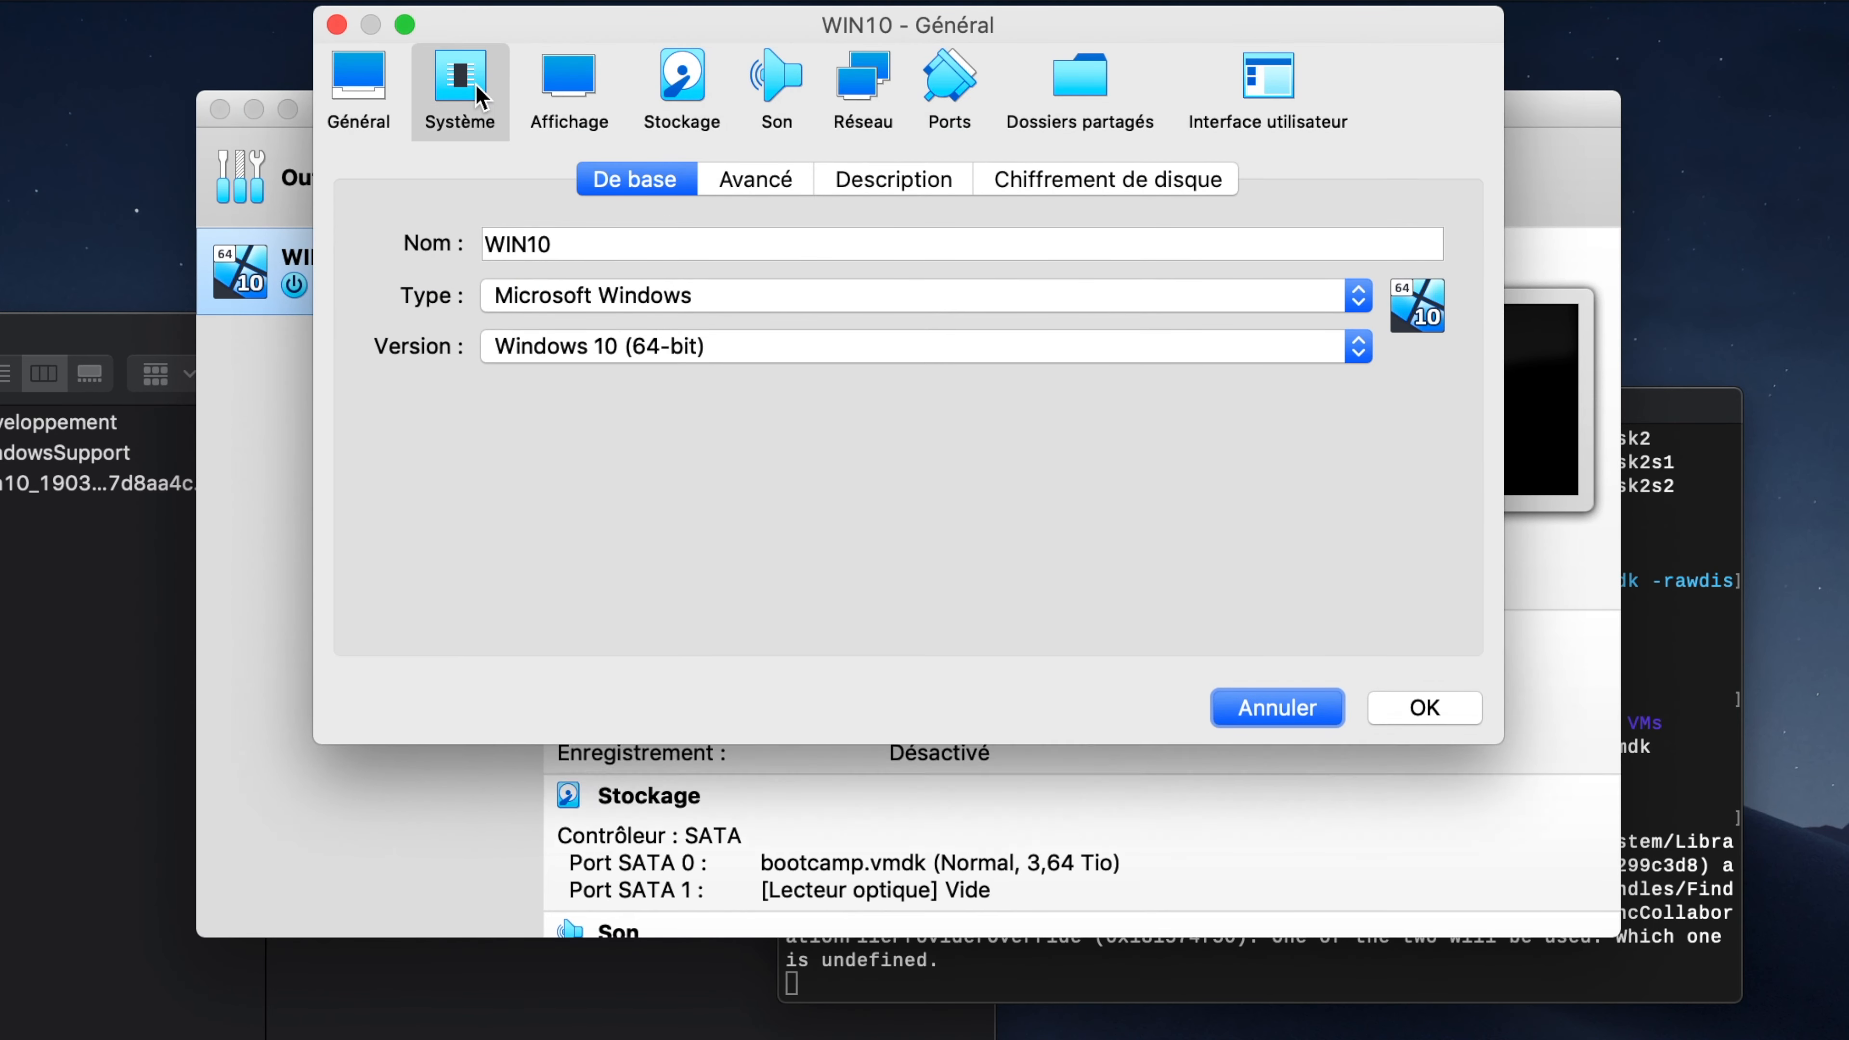
pyautogui.click(702, 655)
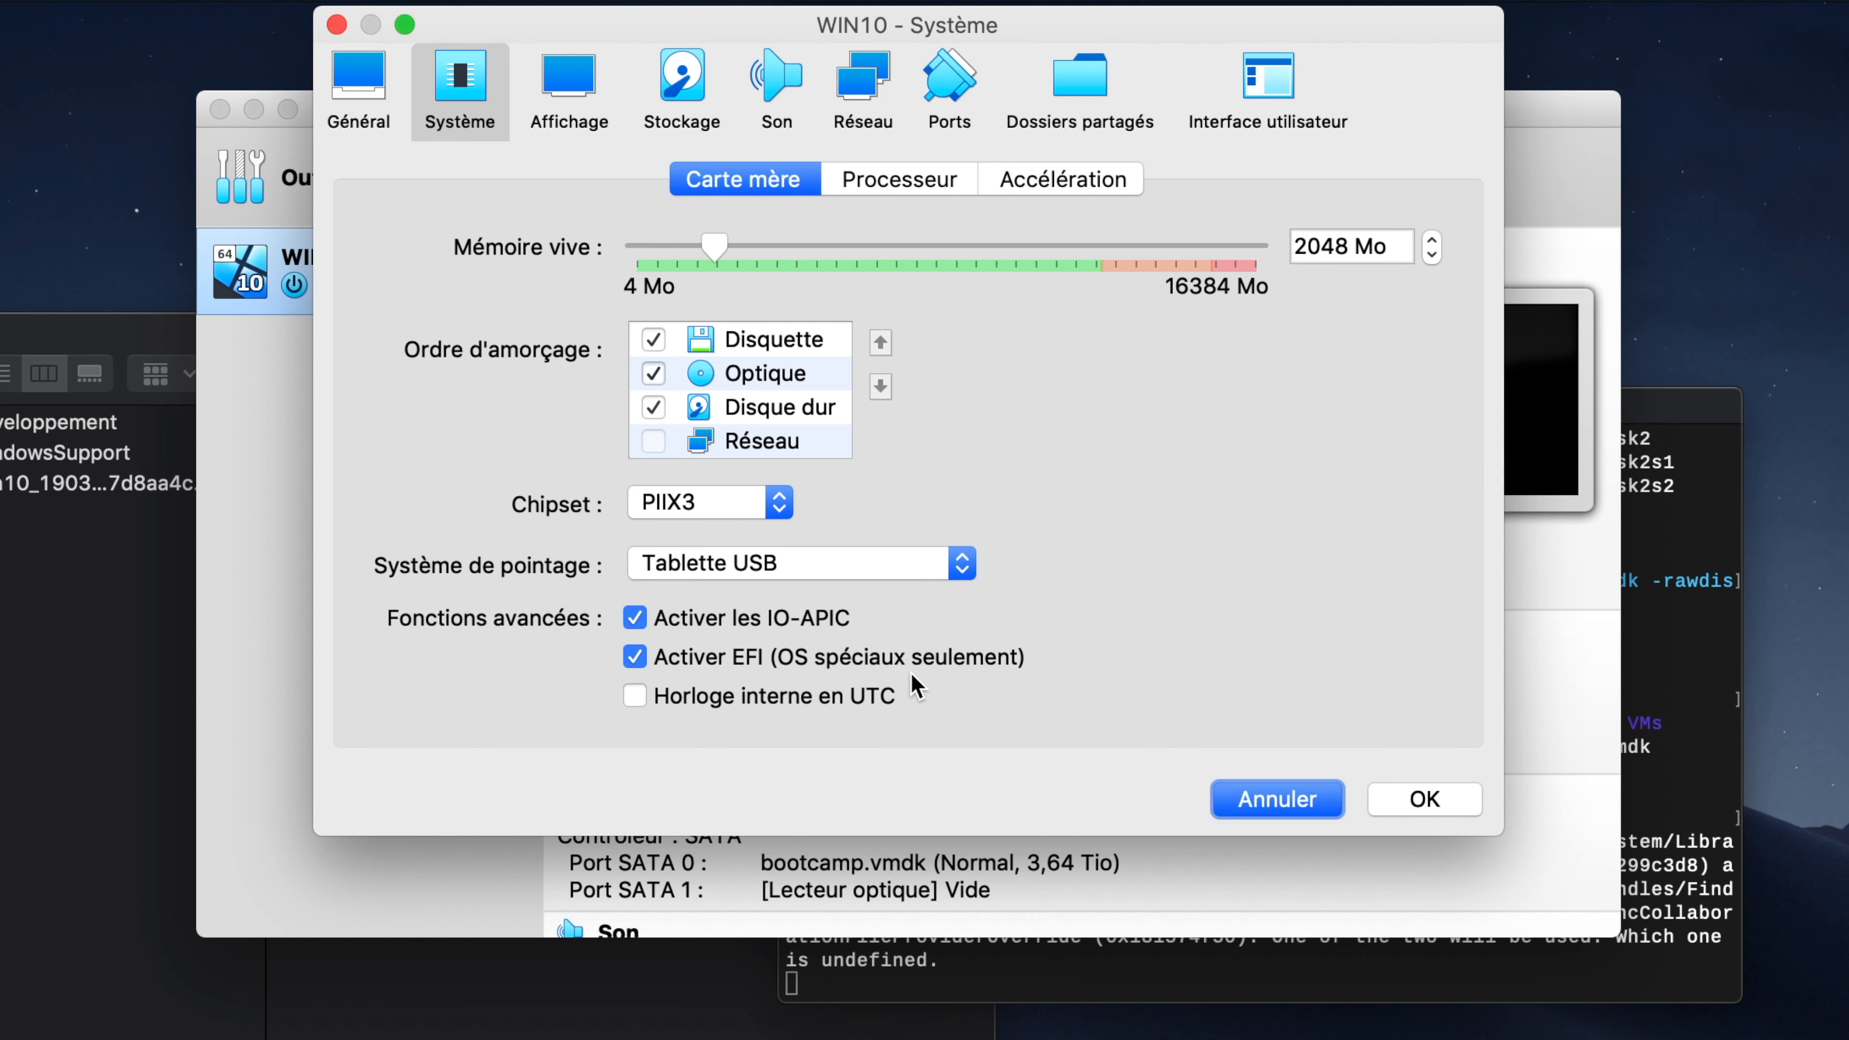
pyautogui.click(585, 91)
pyautogui.click(817, 518)
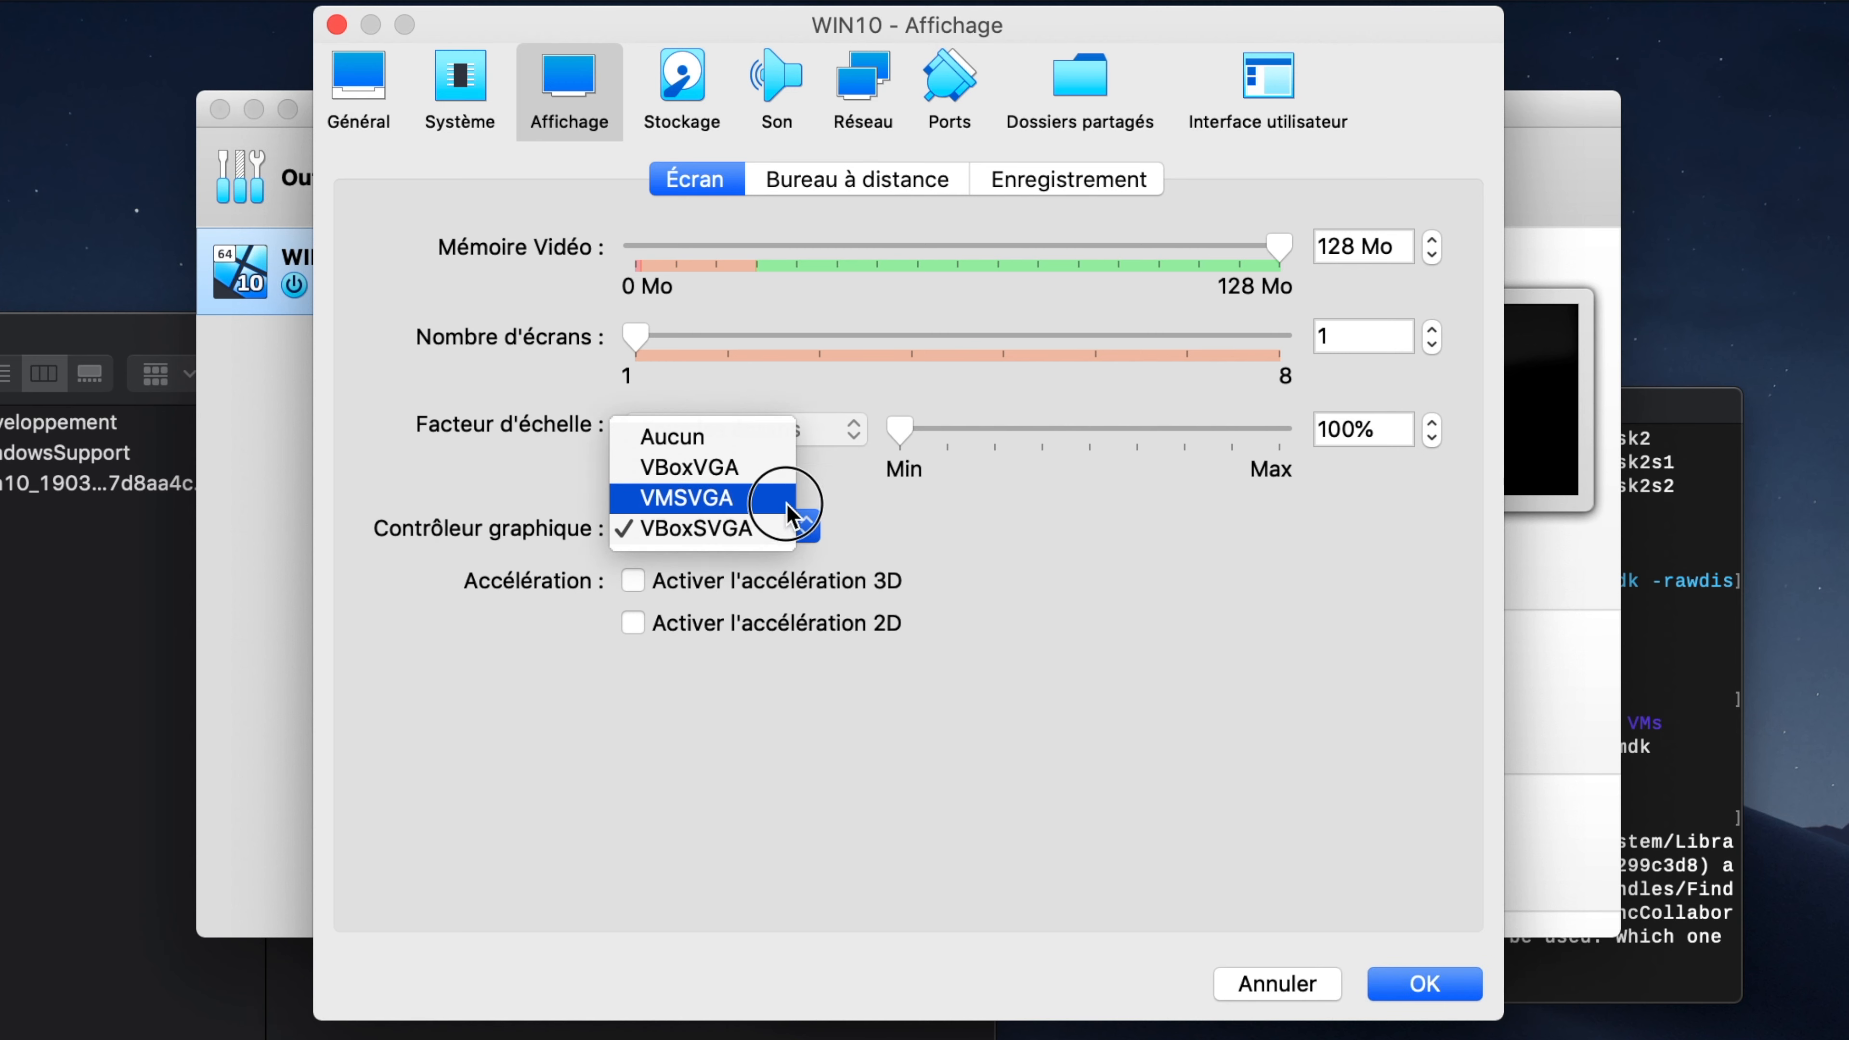
pyautogui.click(782, 470)
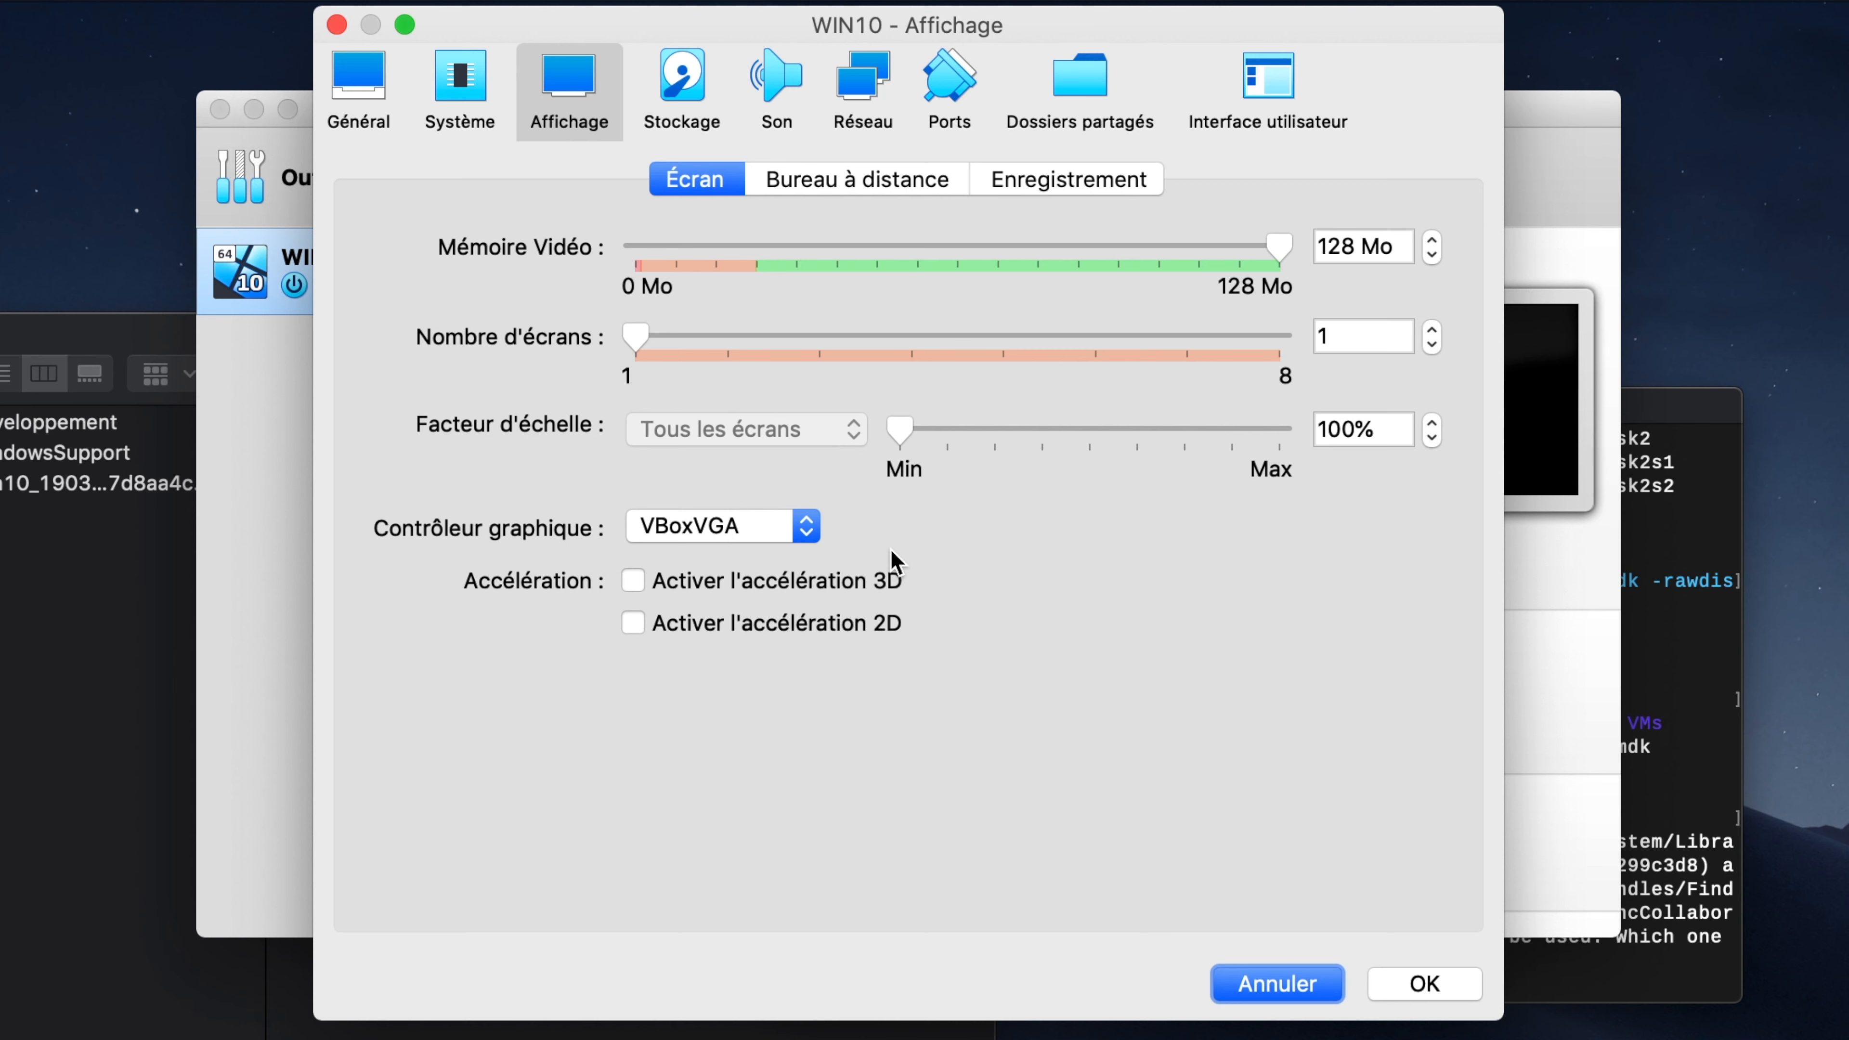
pyautogui.click(1420, 985)
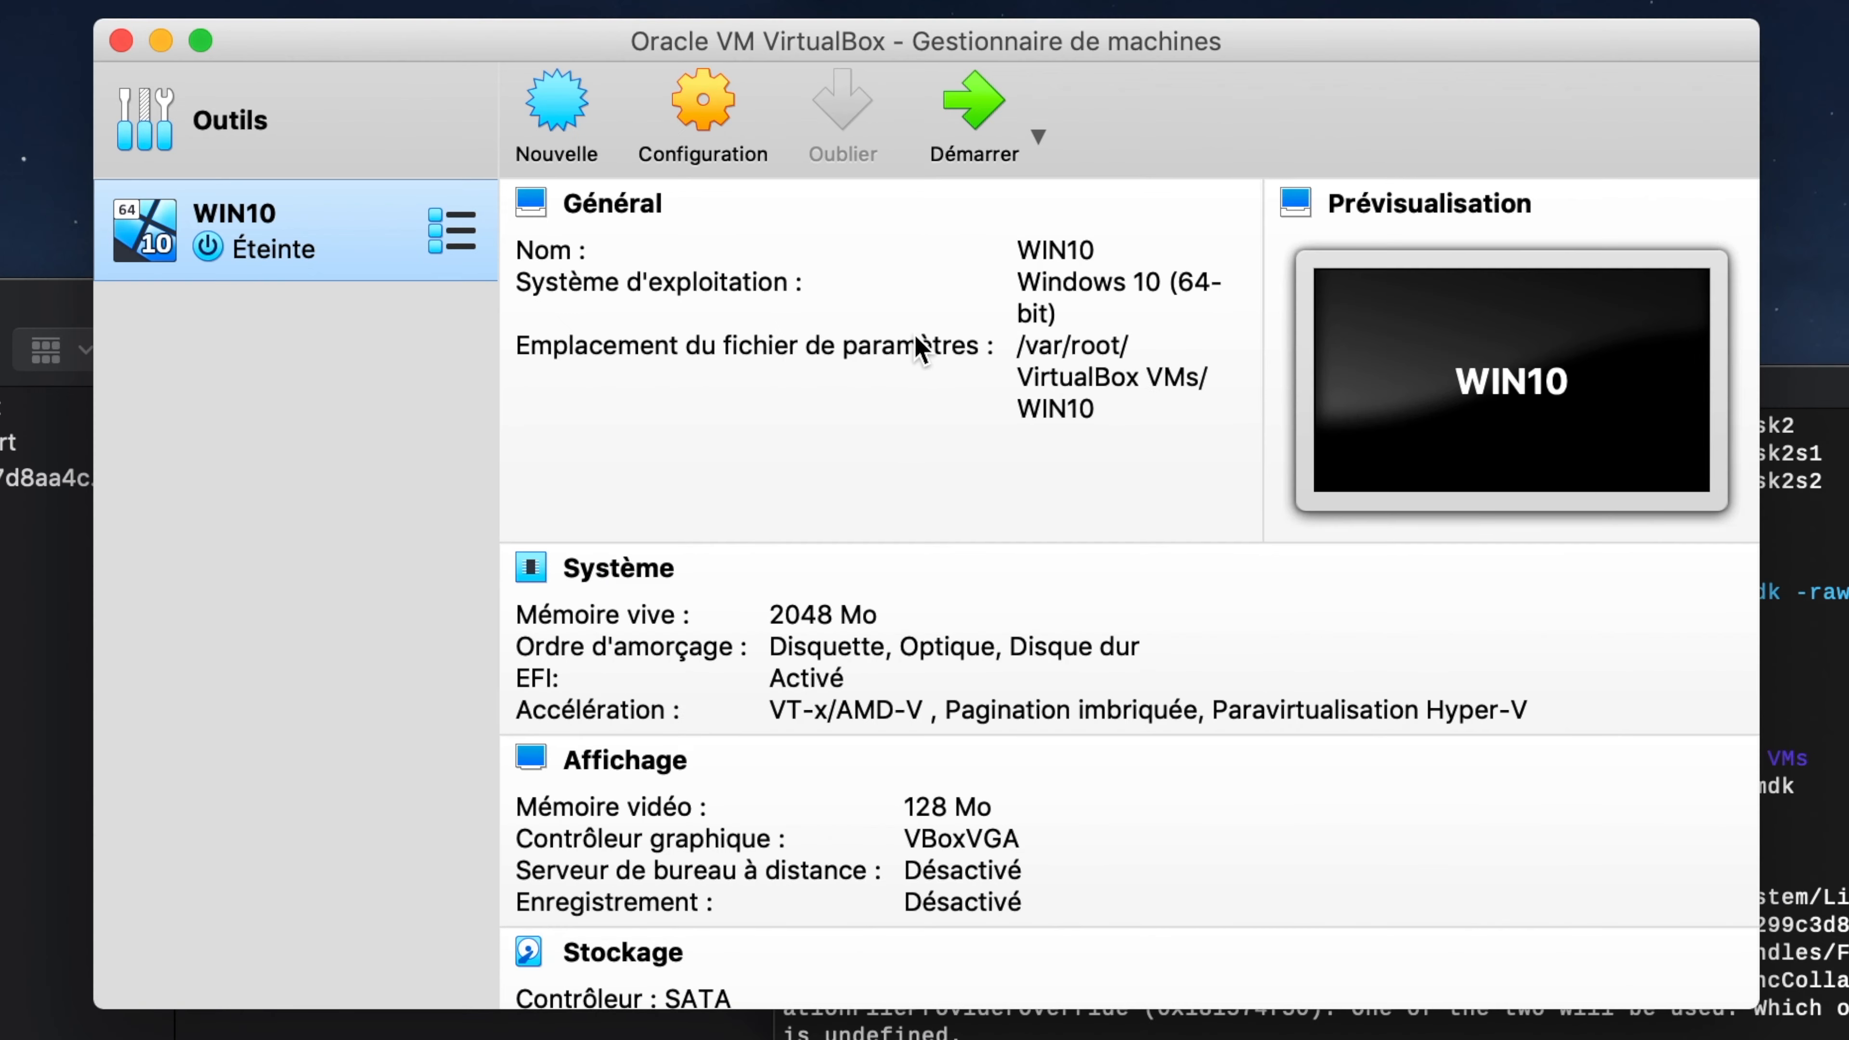
# Load the Win10_1903_V1_French_x64 ISO image into the WIN10 machine's optical drive on SATA port 1
pyautogui.scroll(-6, 975, 626)
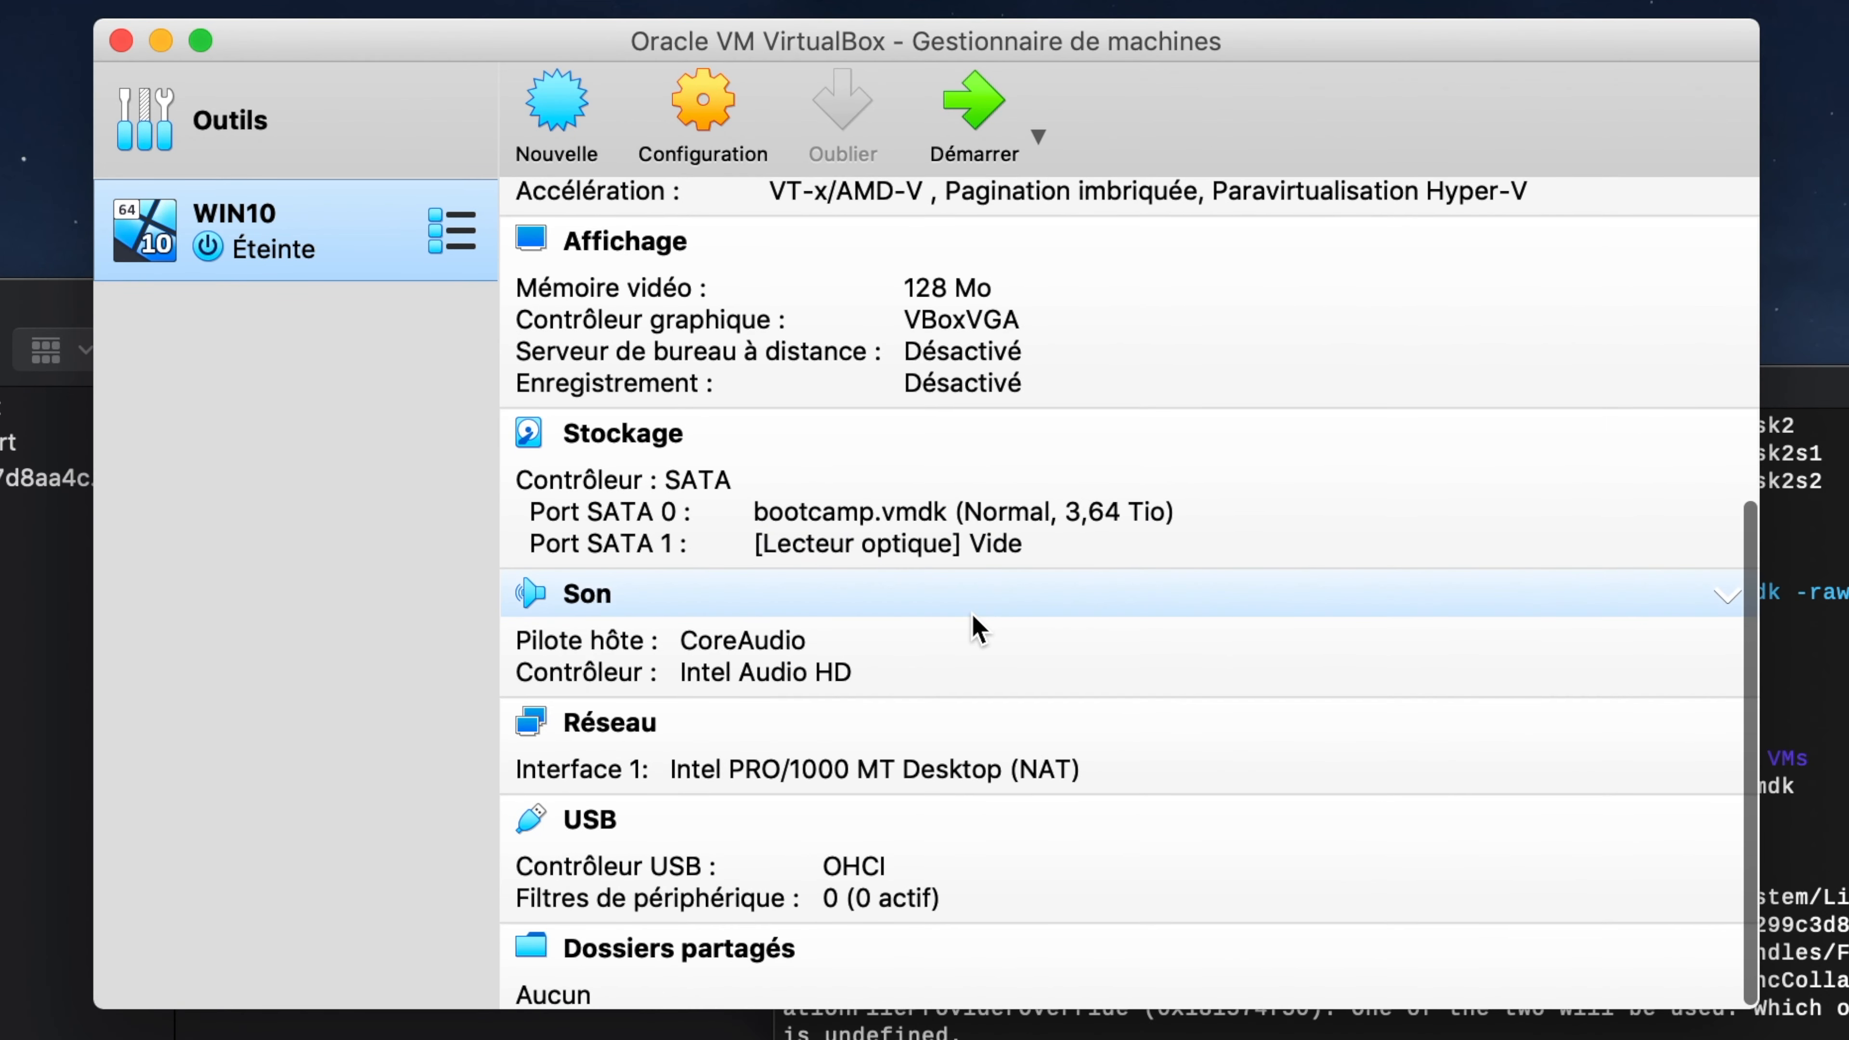
pyautogui.click(921, 546)
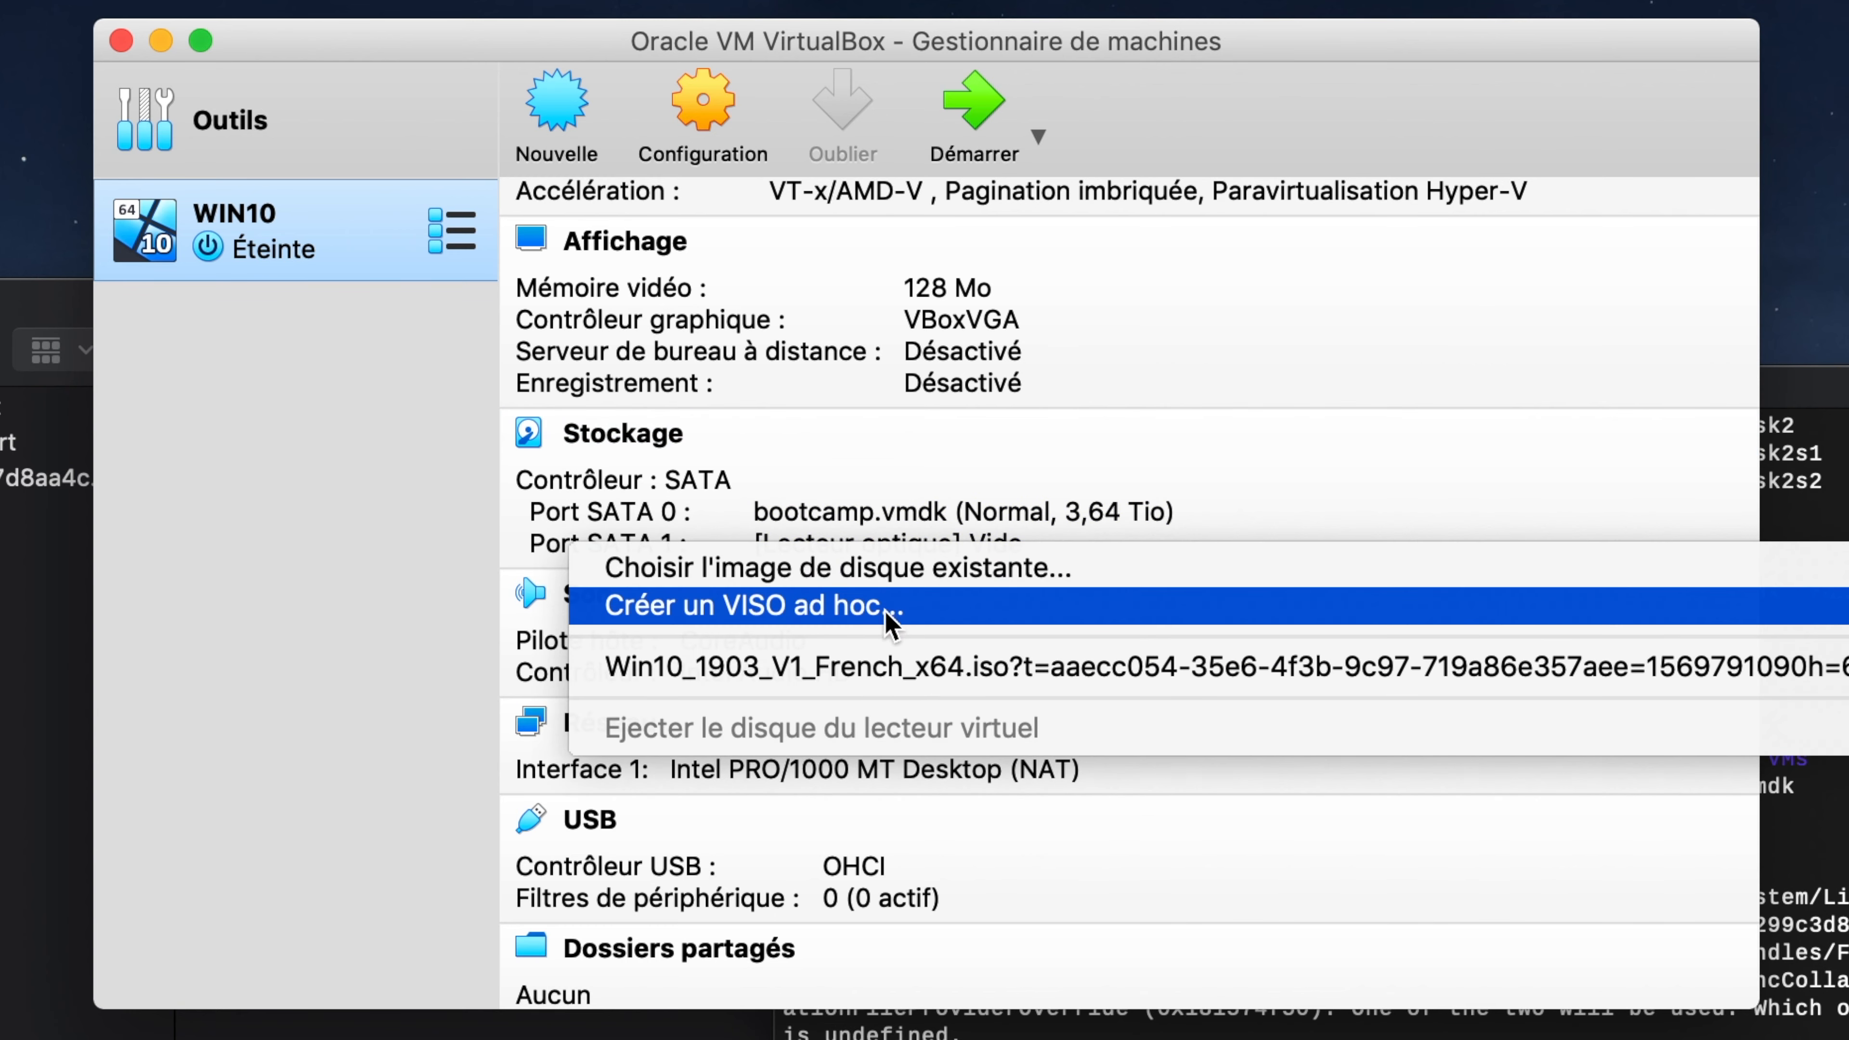
pyautogui.click(885, 666)
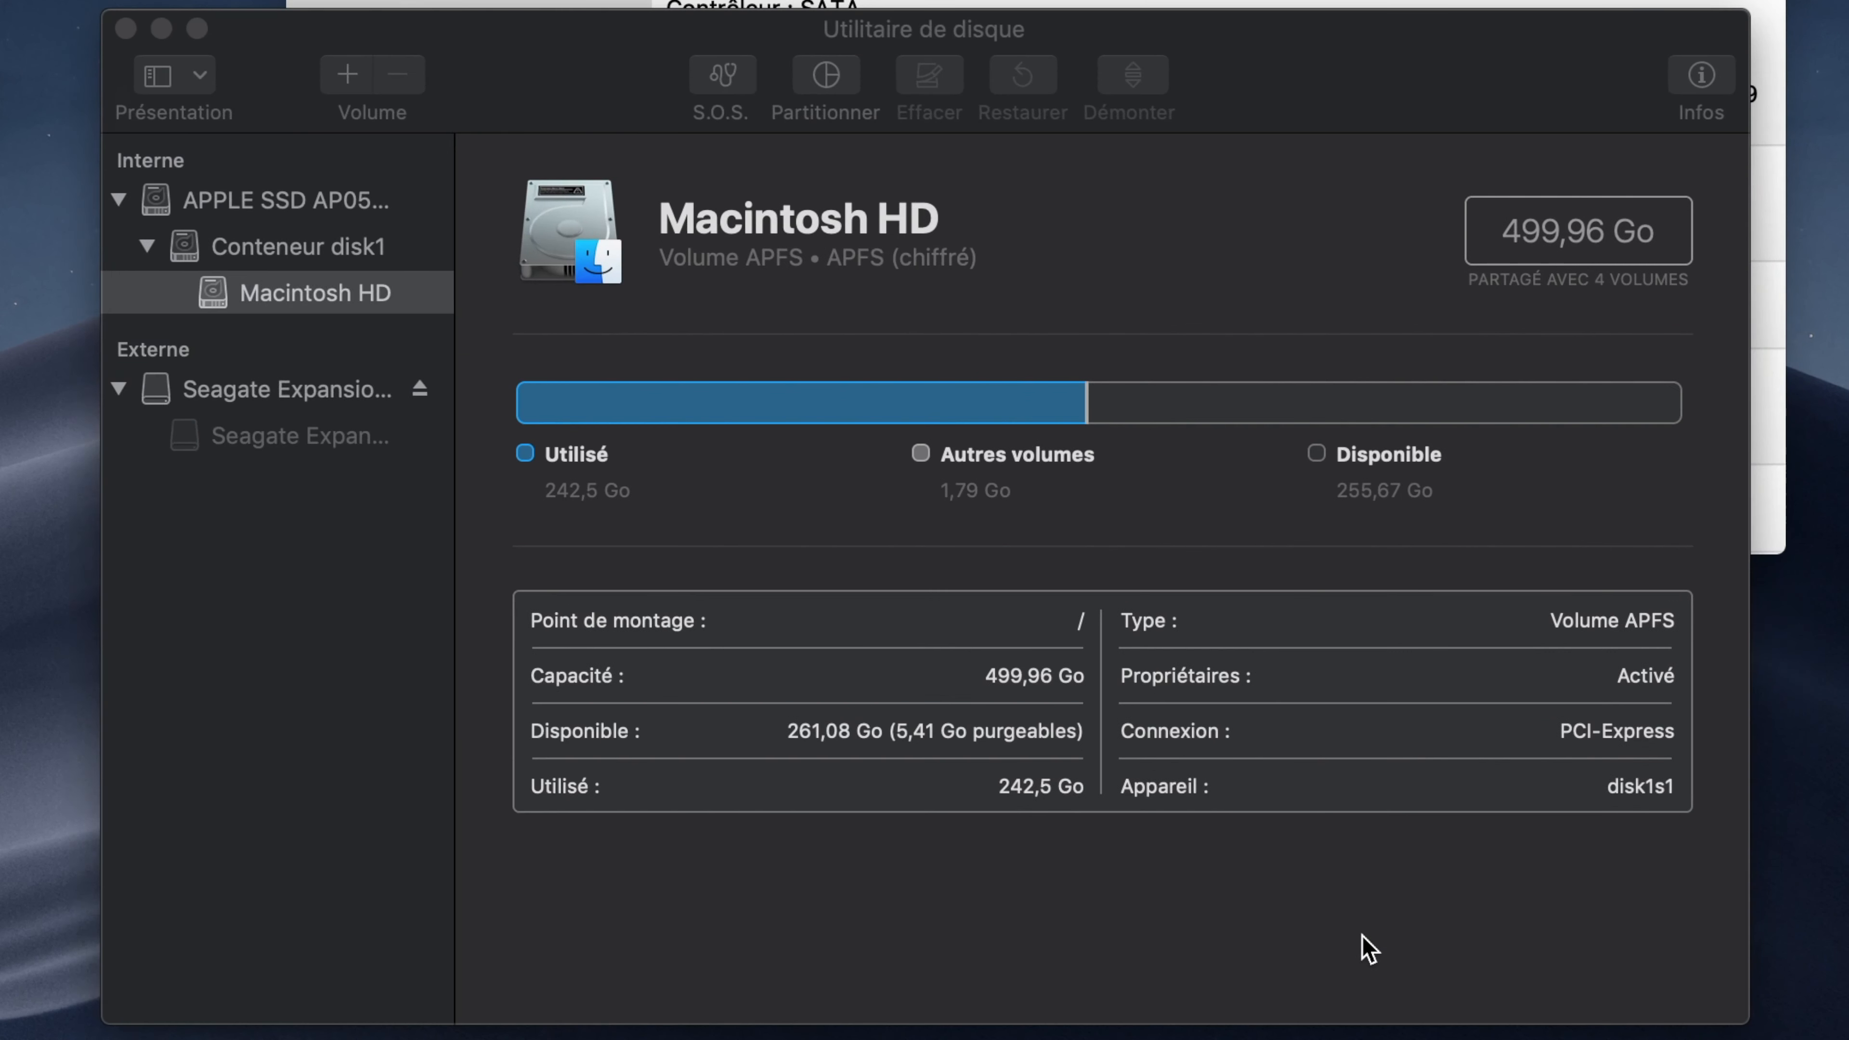
# In Disk Utility, erase the whole Seagate Expansion Media disk as MS-DOS (FAT) with a GUID partition table
pyautogui.click(1387, 979)
pyautogui.click(343, 392)
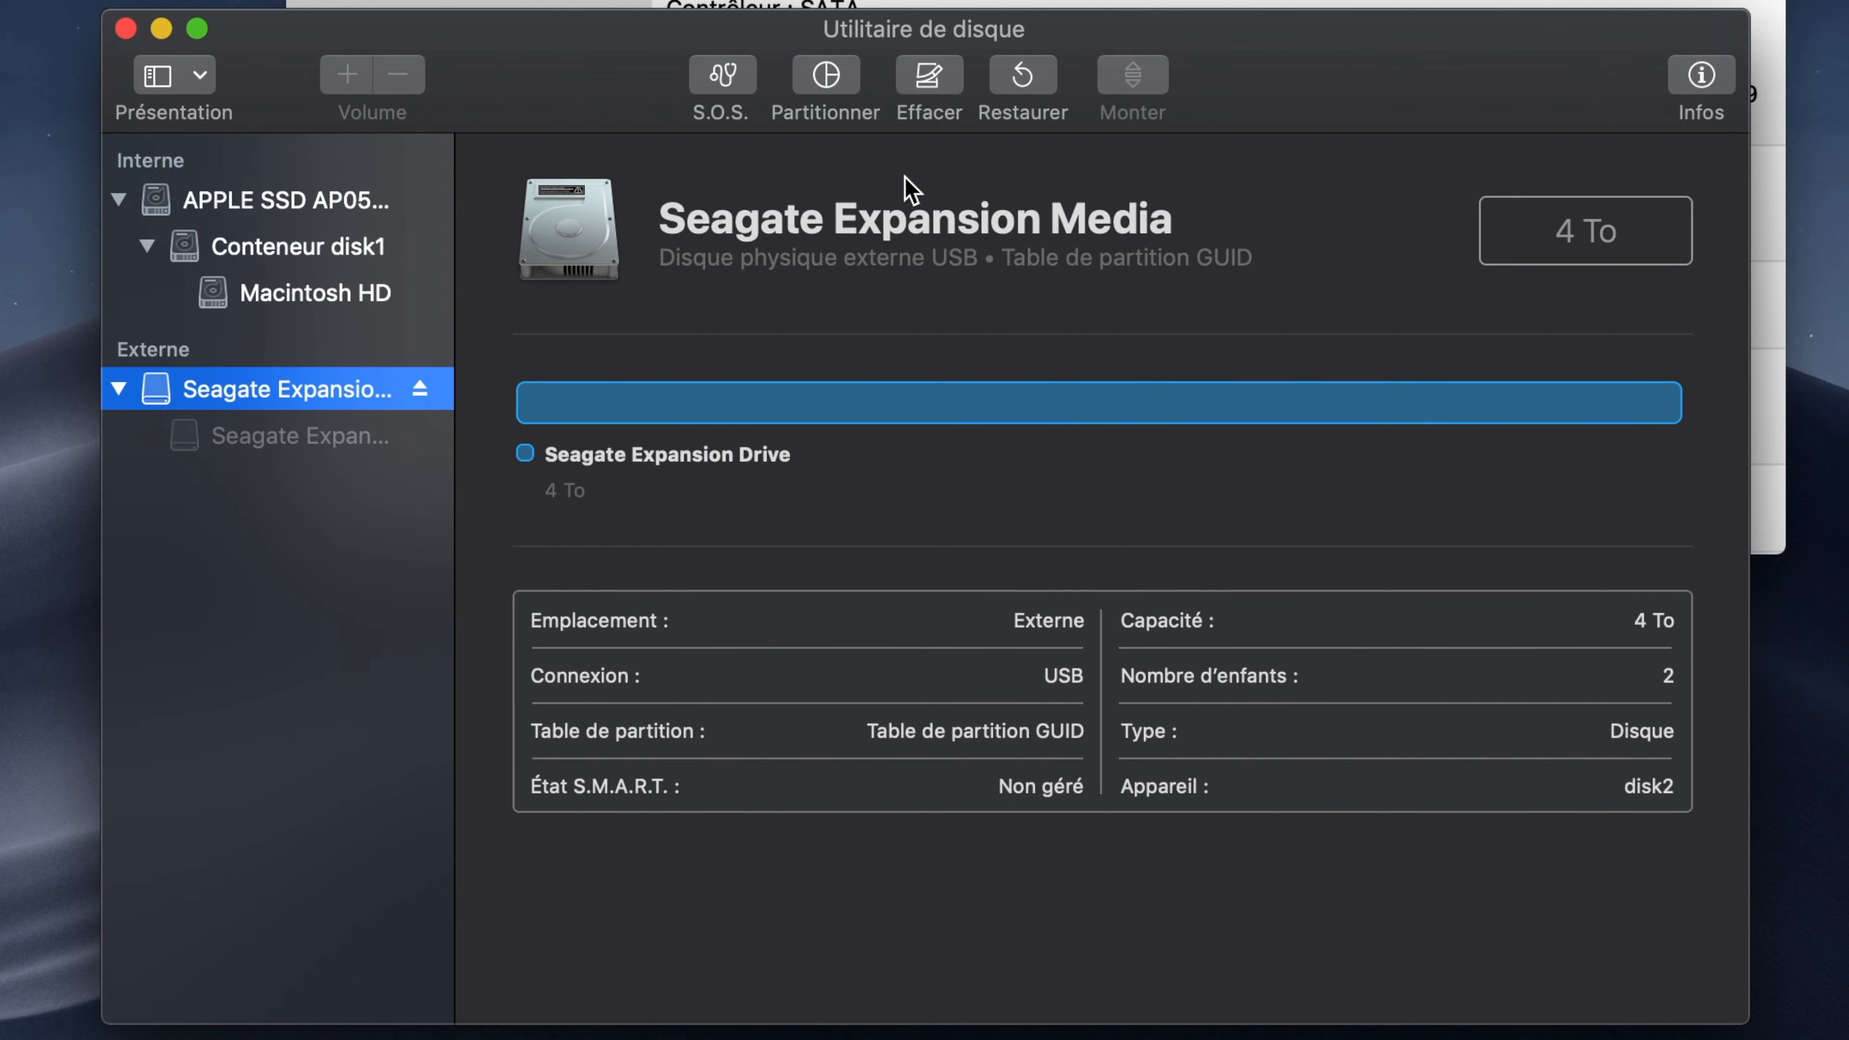
pyautogui.click(941, 79)
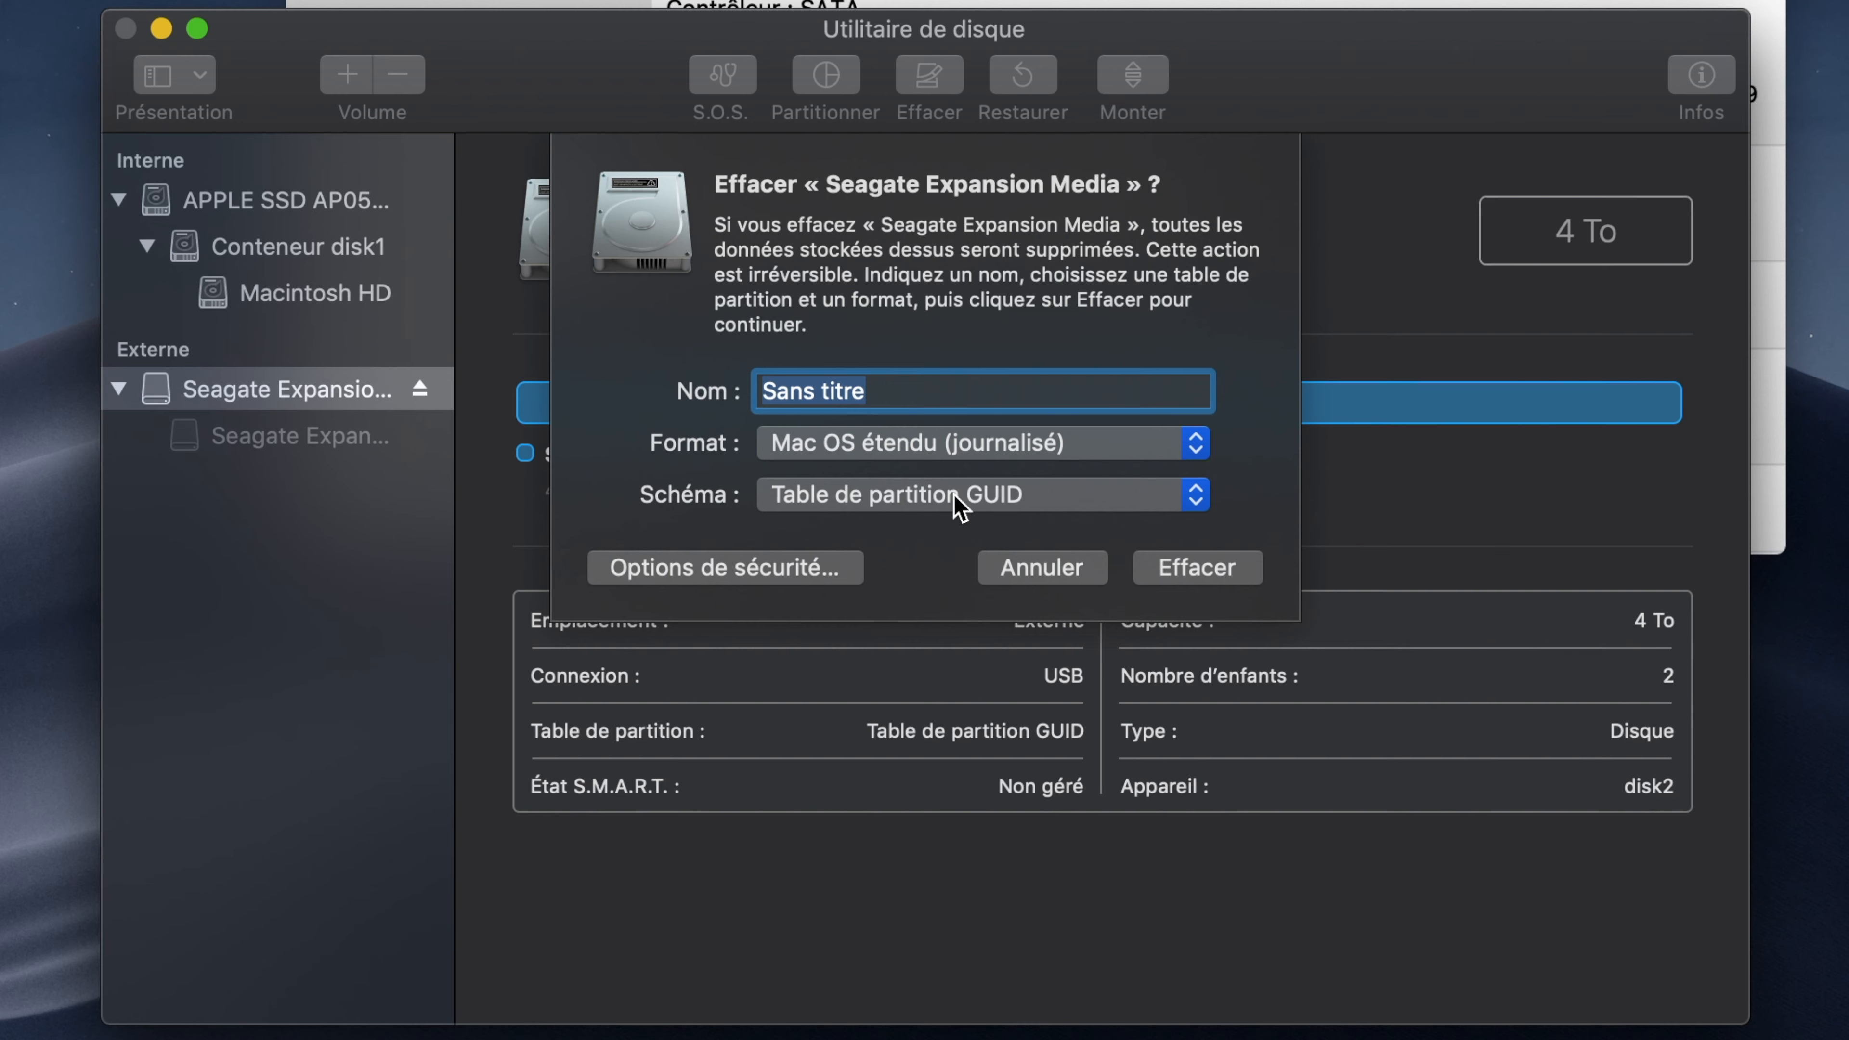
pyautogui.click(987, 442)
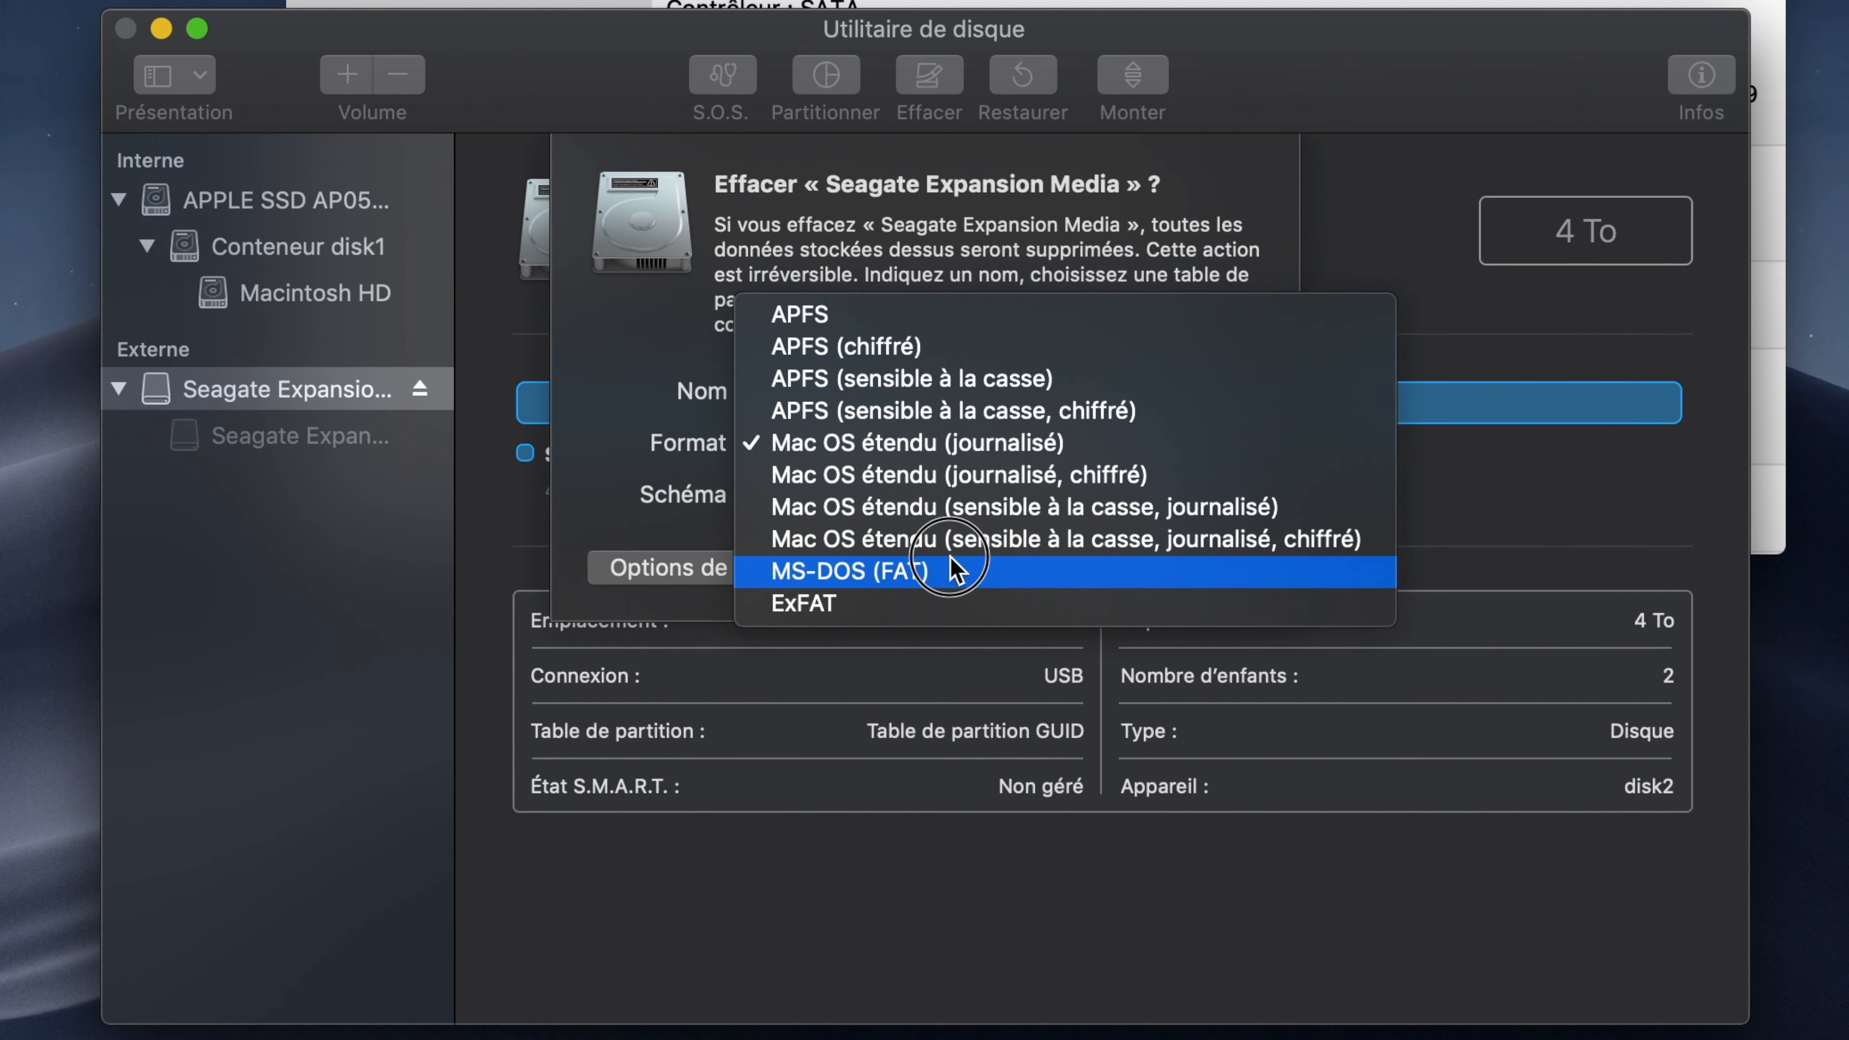
pyautogui.click(953, 573)
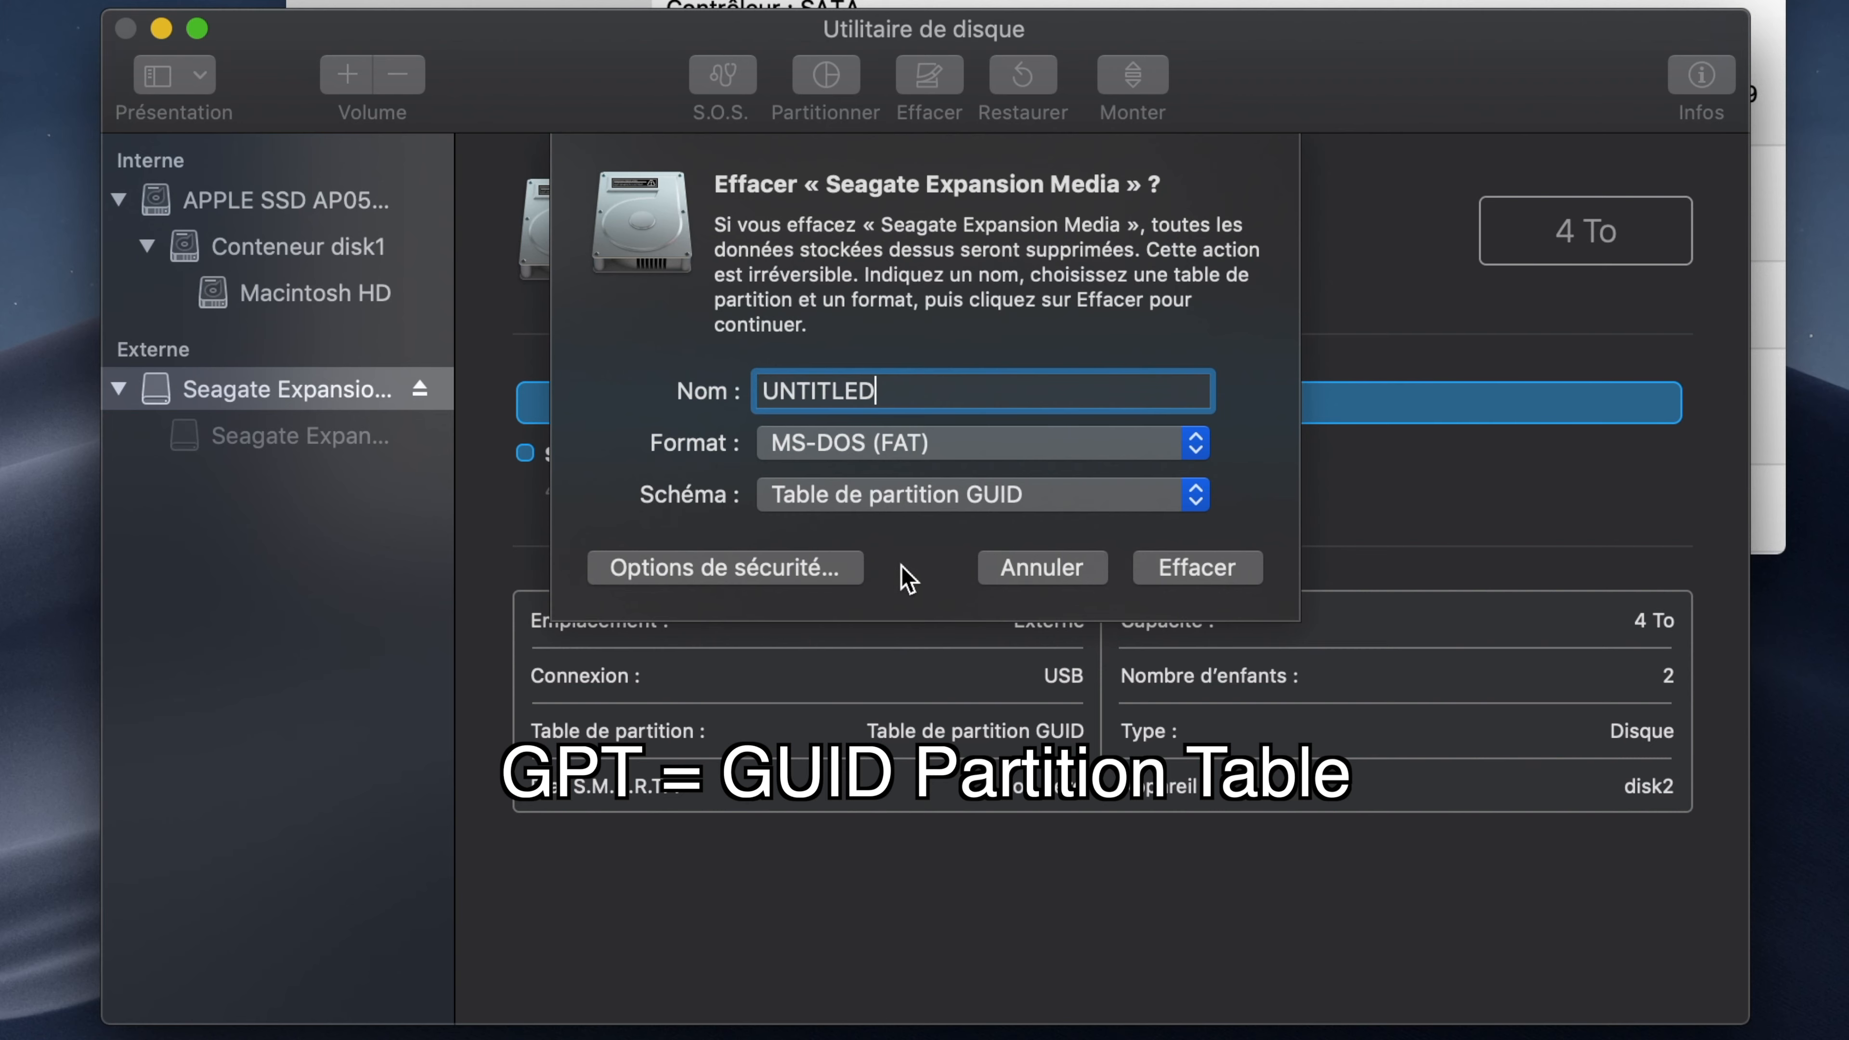
pyautogui.click(1198, 573)
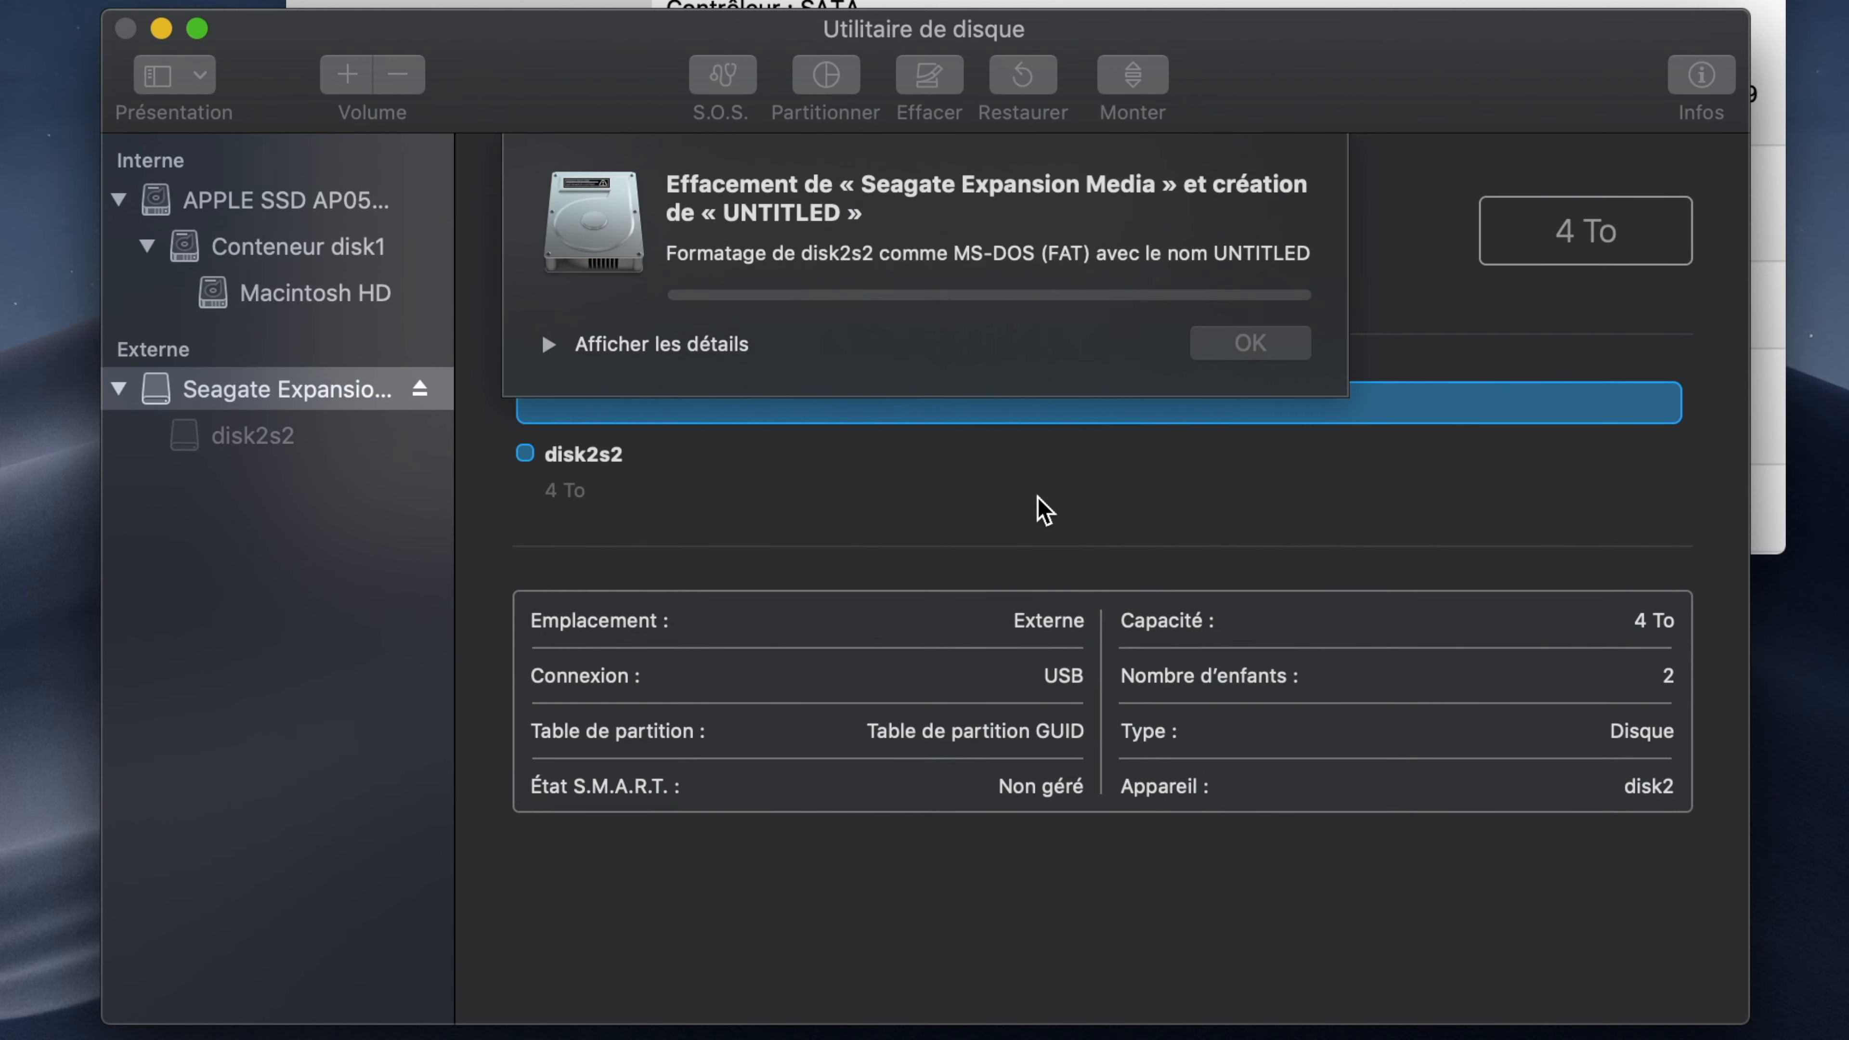
pyautogui.click(666, 344)
pyautogui.press('Return')
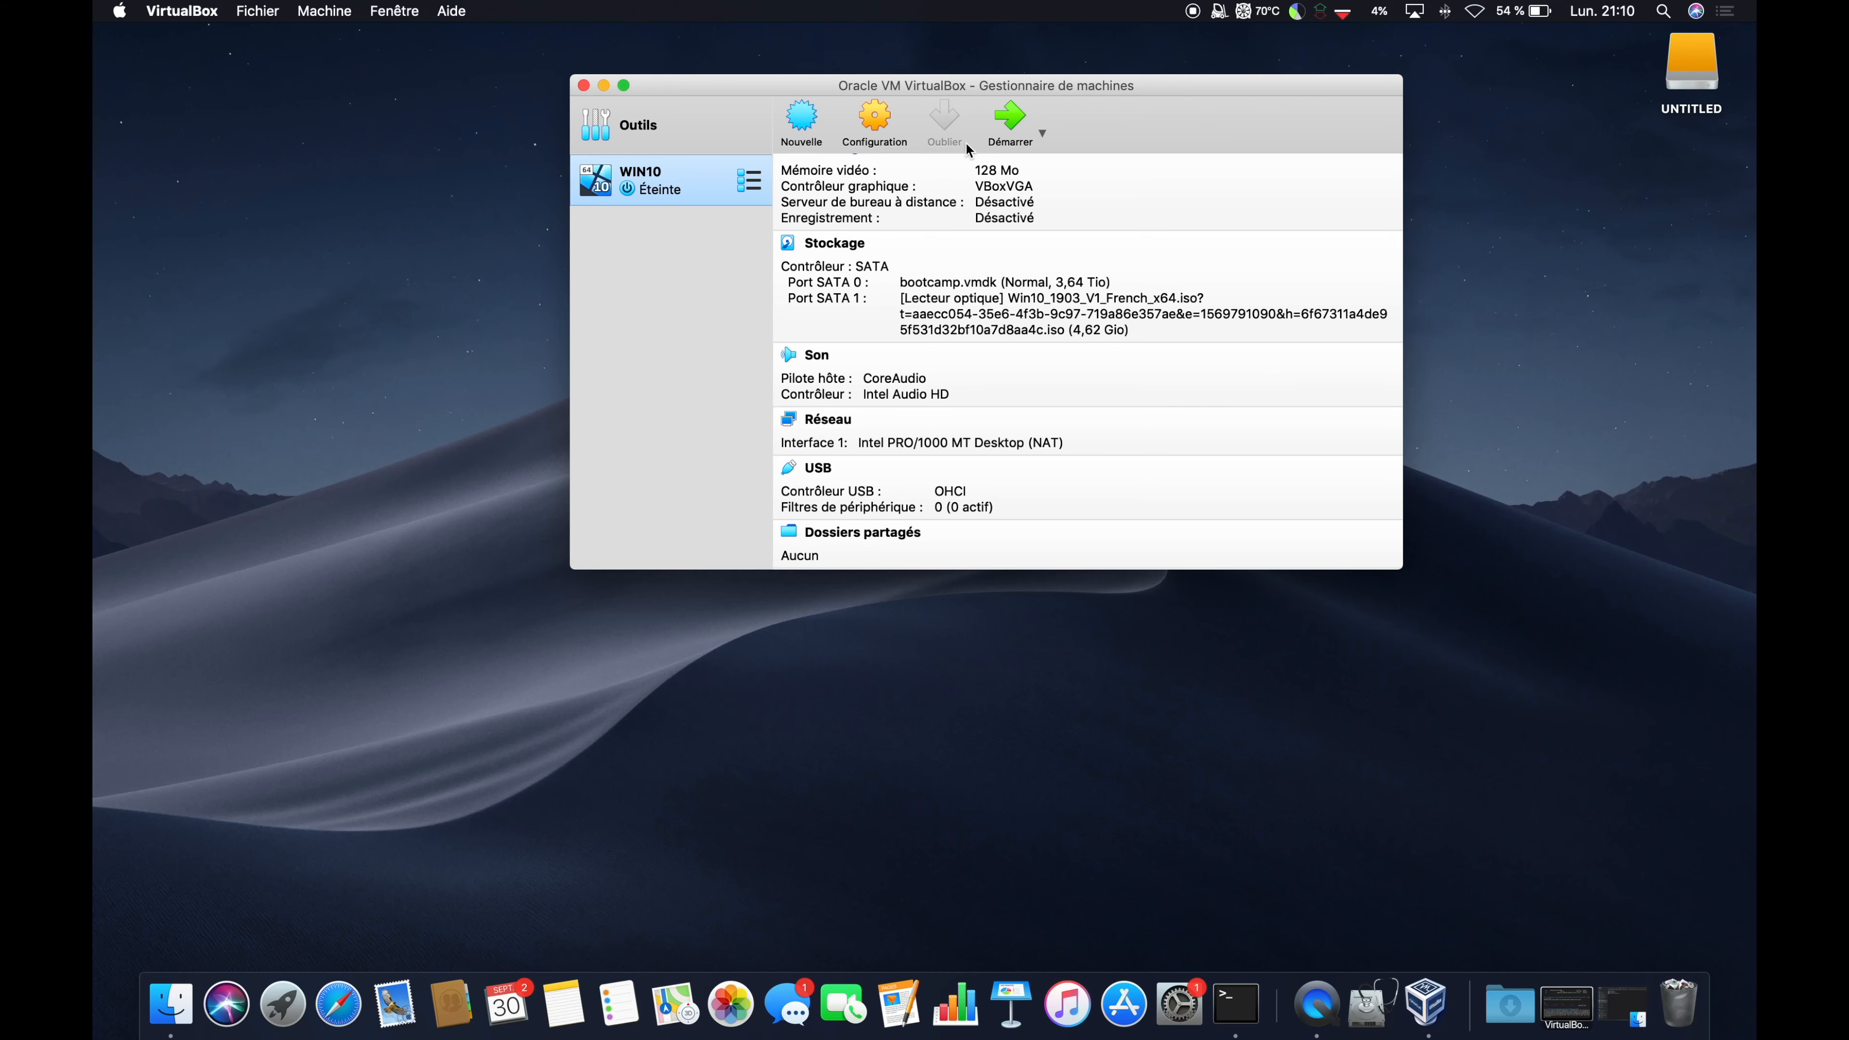
# Start the WIN10 machine in VirtualBox, scale its virtual screen to 200% and reposition its window
pyautogui.click(1011, 121)
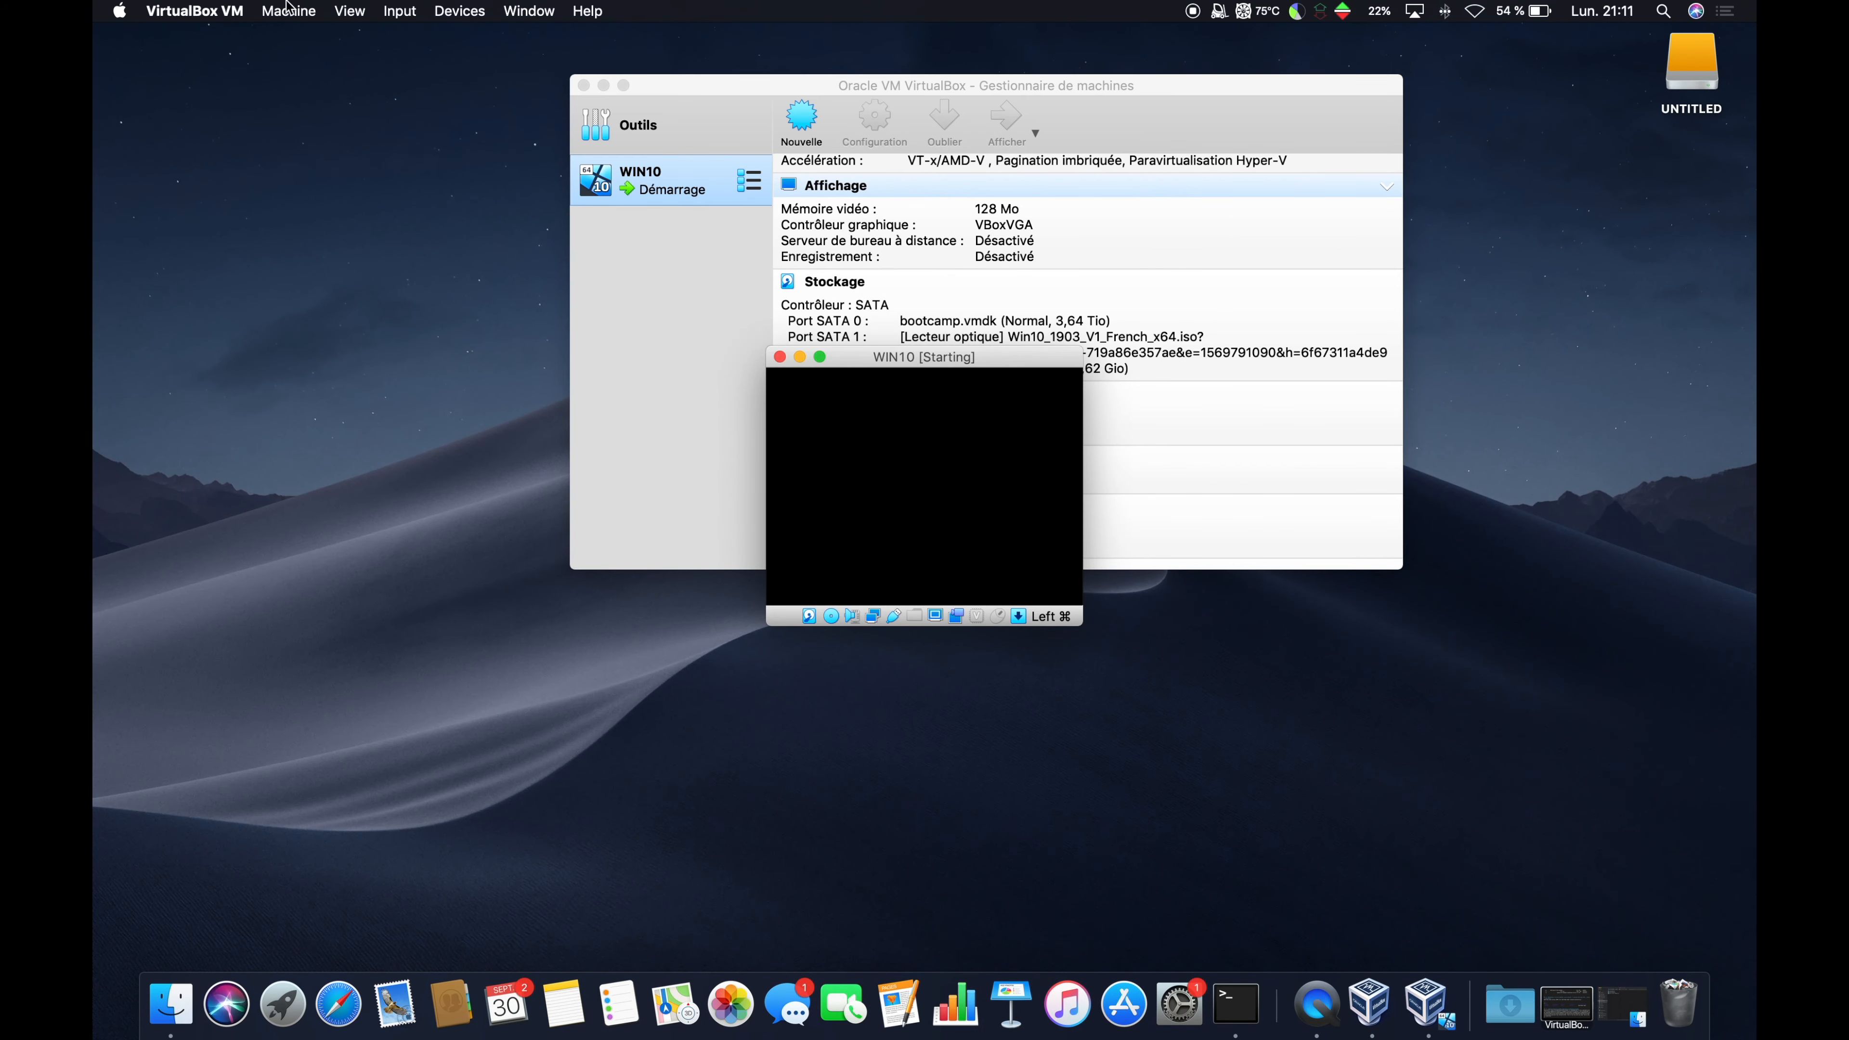
pyautogui.click(349, 11)
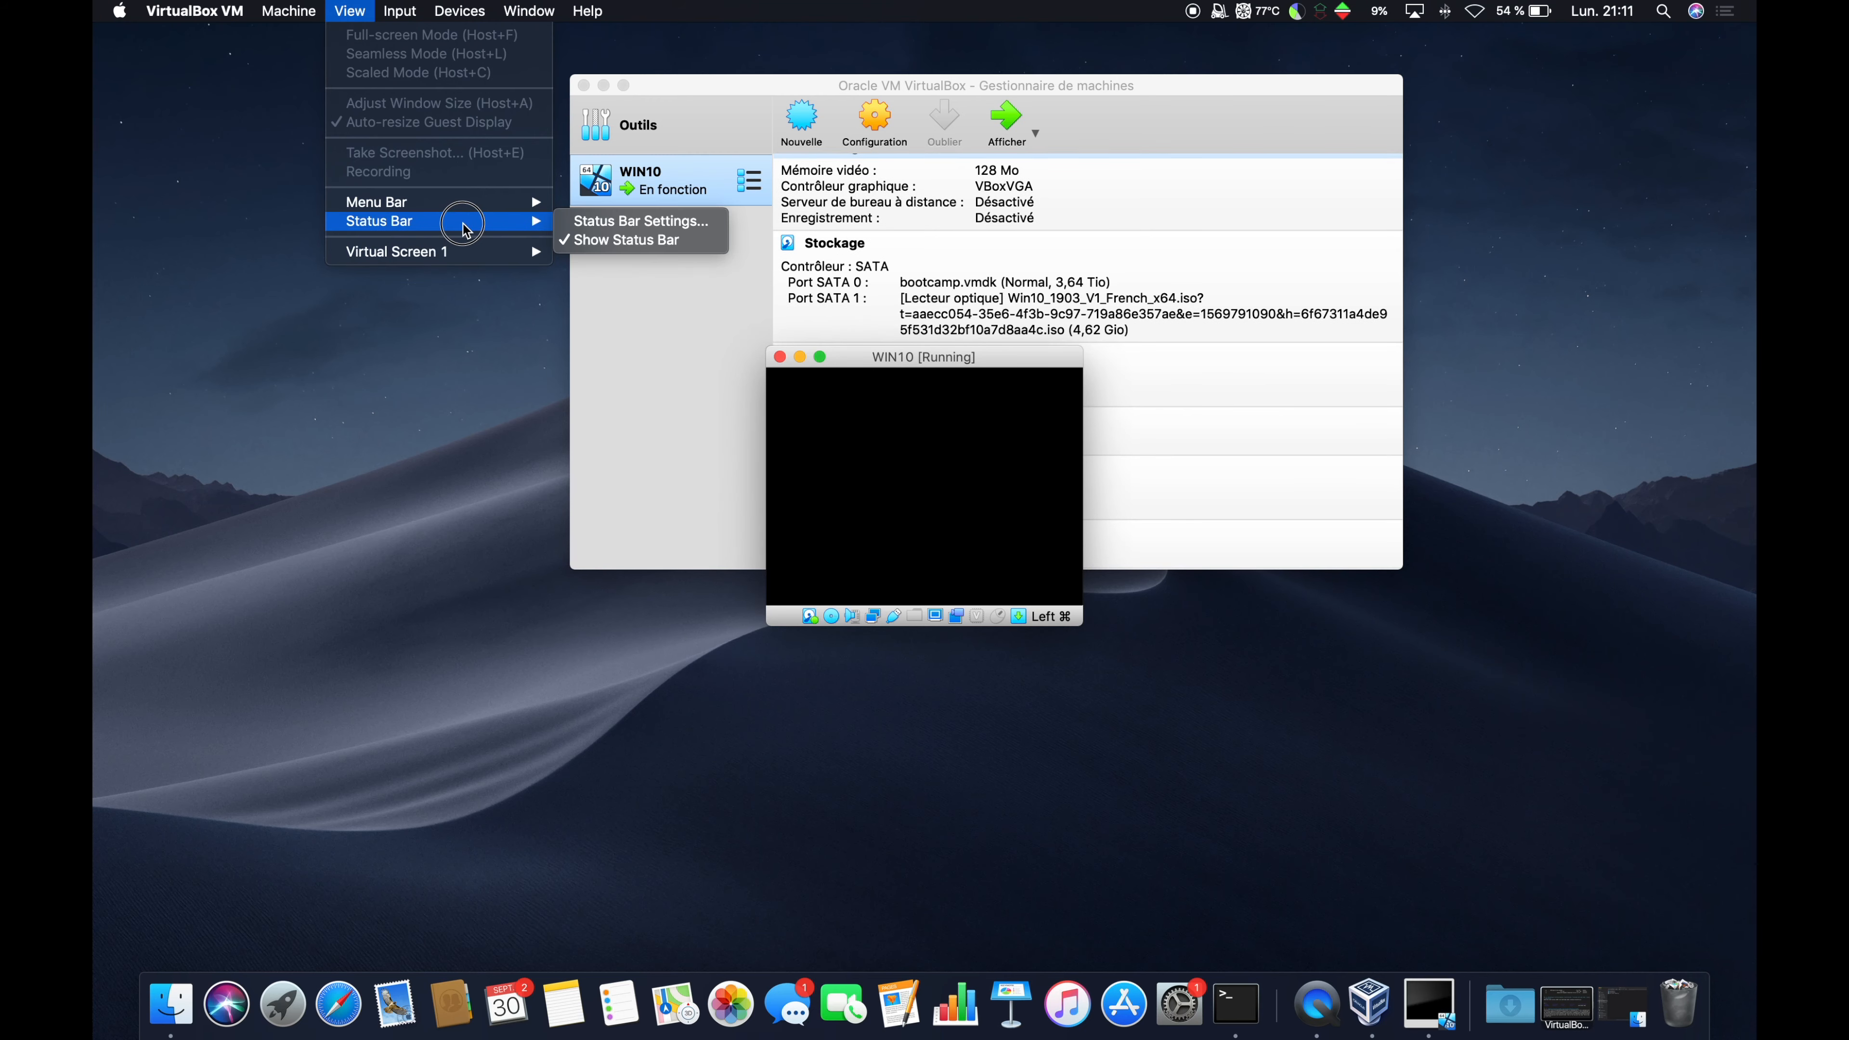
pyautogui.moveTo(482, 252)
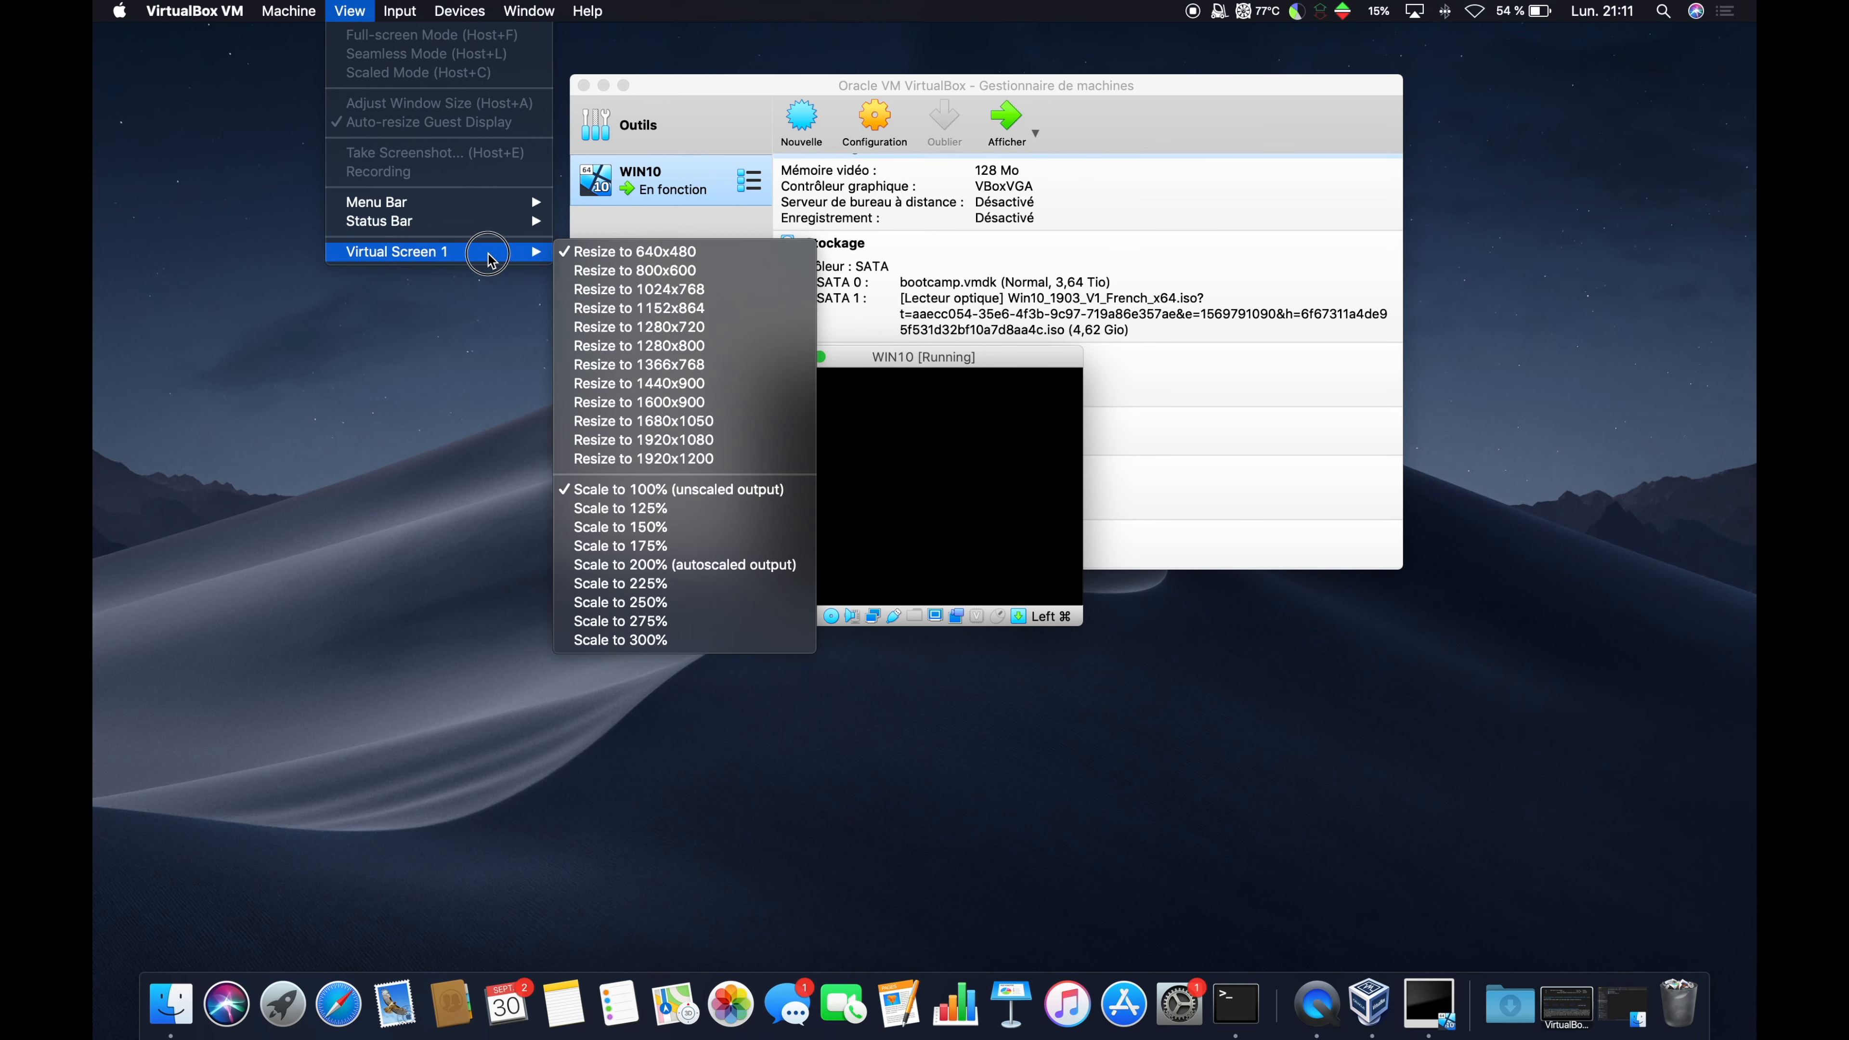
pyautogui.click(665, 565)
pyautogui.moveTo(961, 182); pyautogui.dragTo(676, 81)
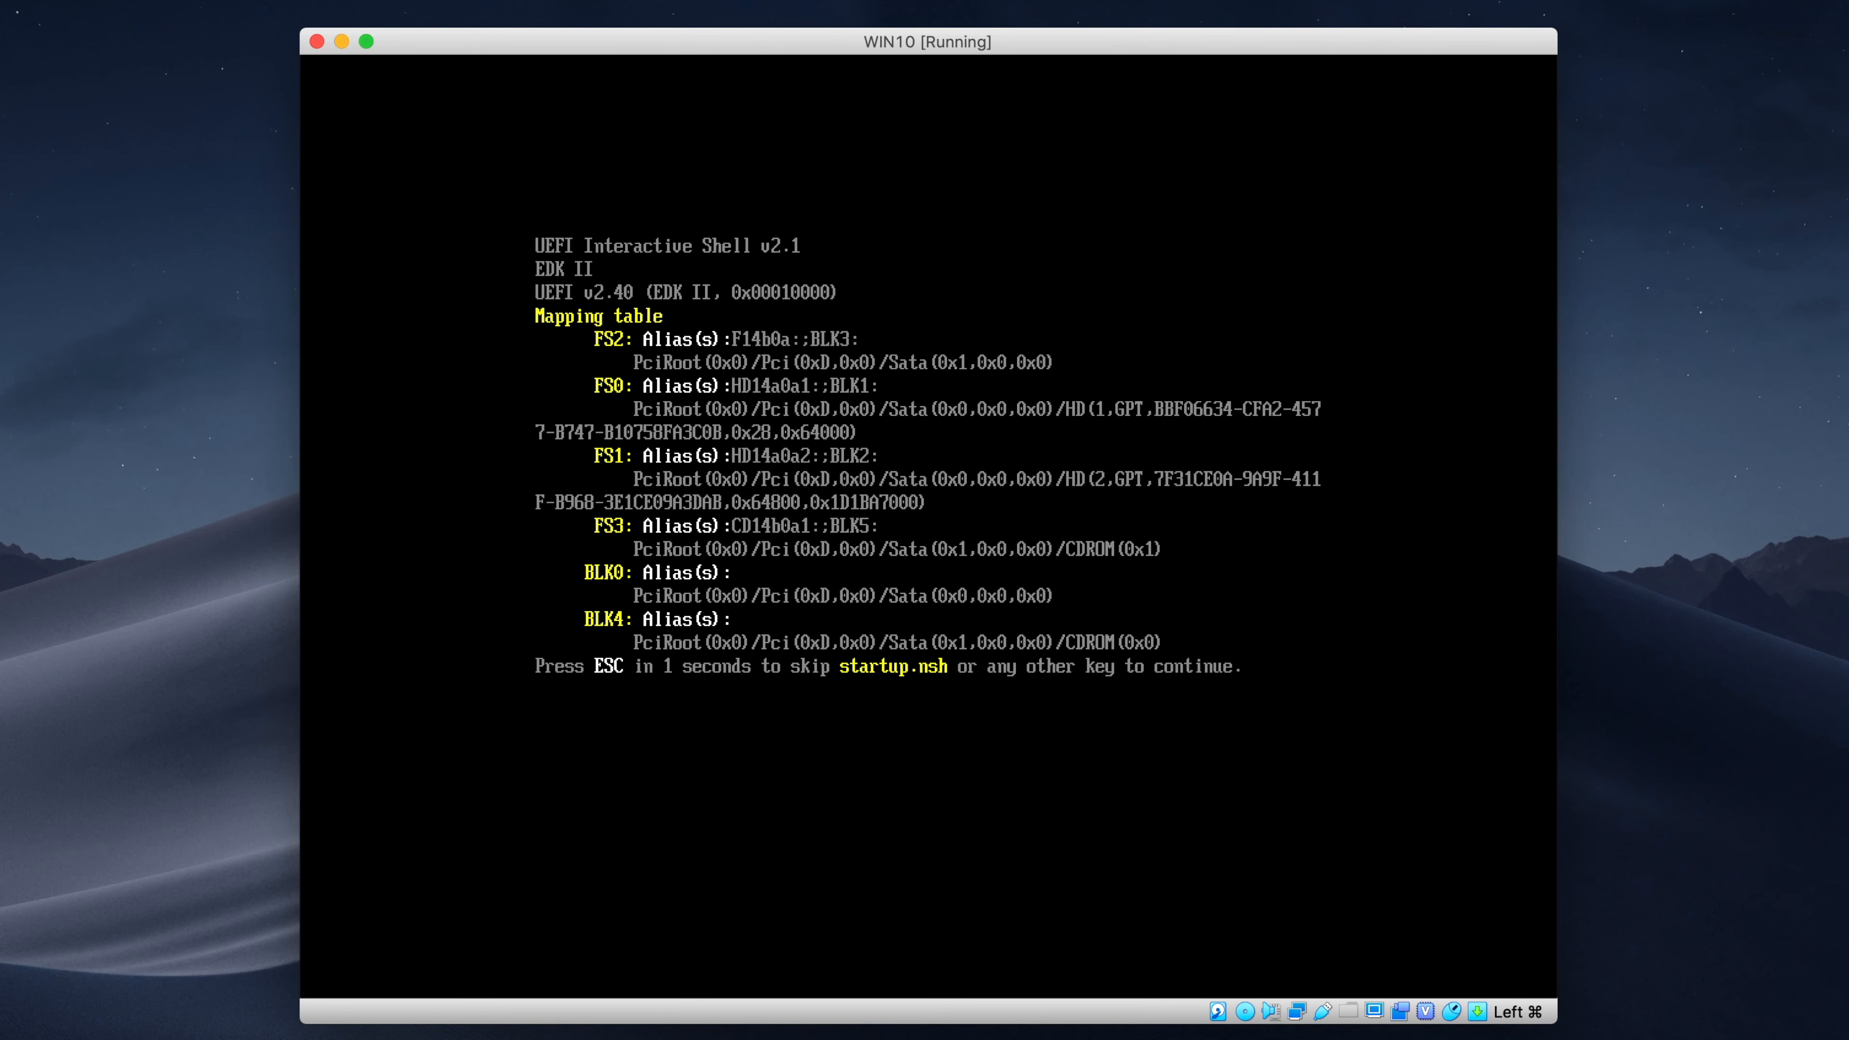
# Exit the UEFI shell and boot the Windows installer from EFI DVD/CDROM through the Boot Manager
pyautogui.write('exit')
pyautogui.press('Return')
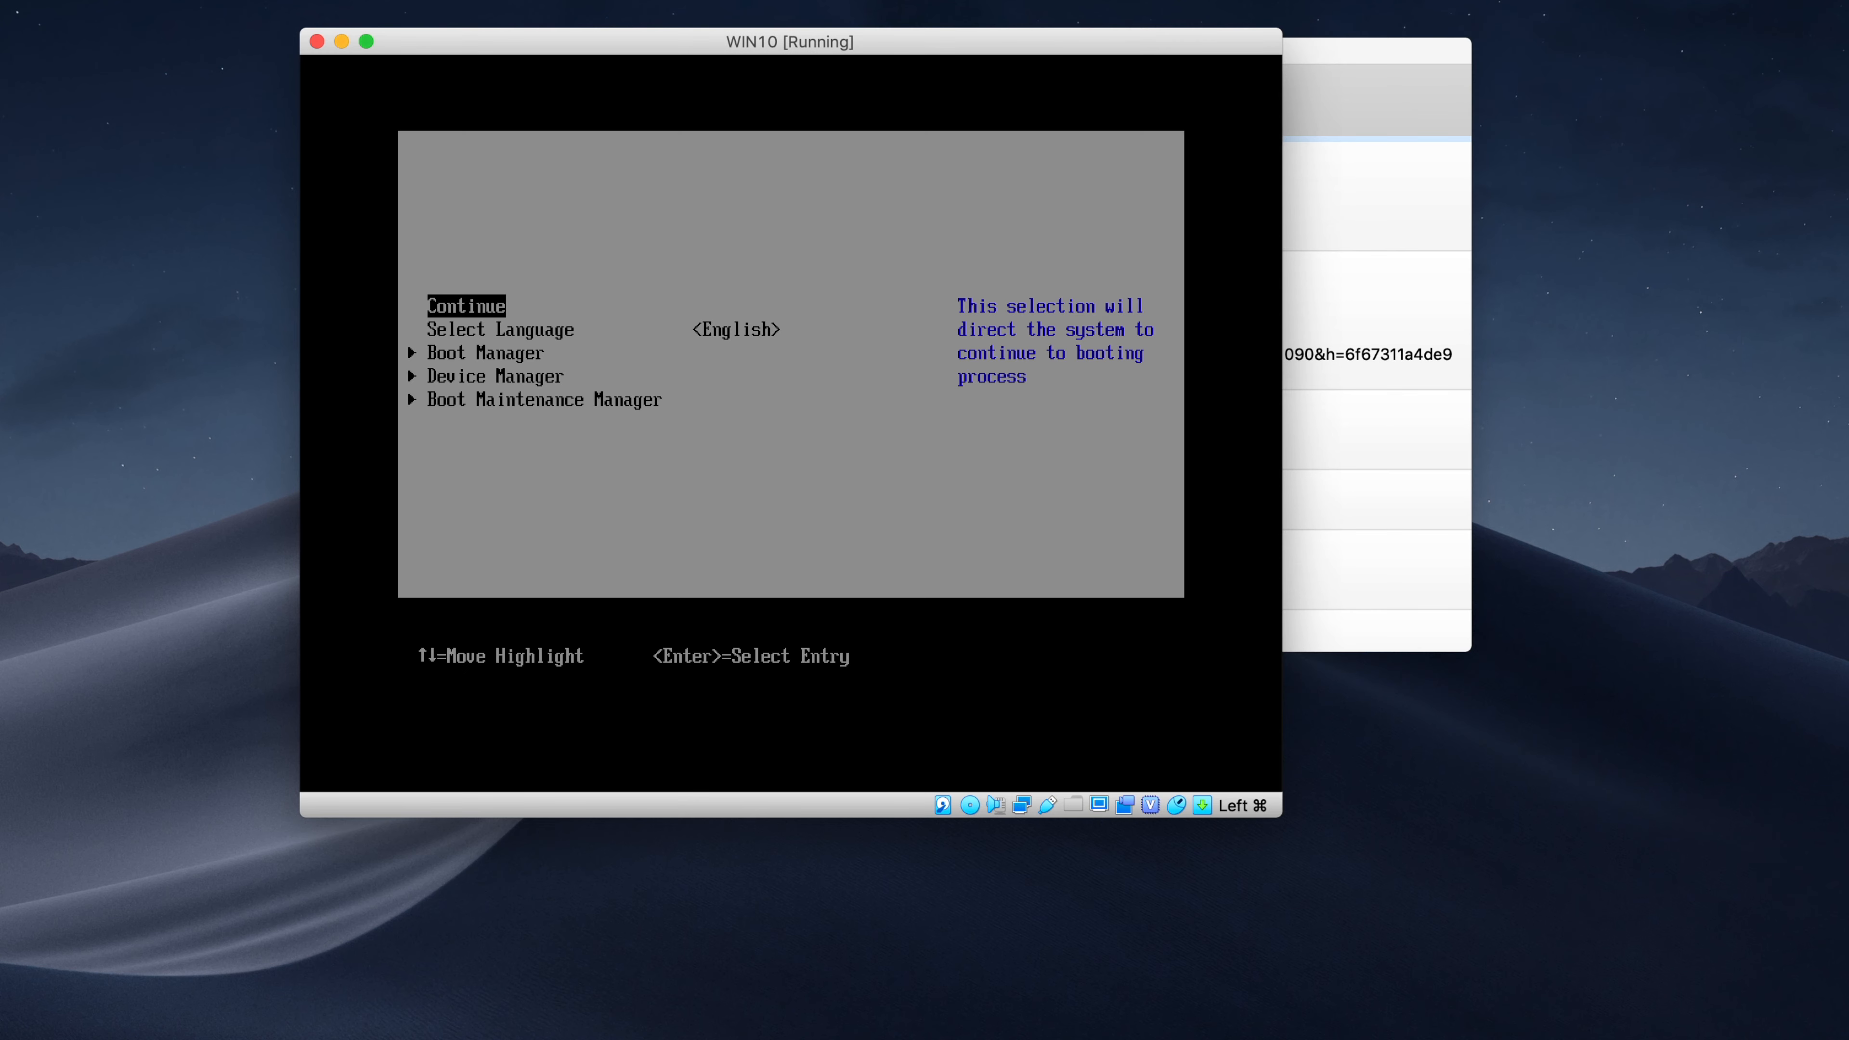
pyautogui.press('Down')
pyautogui.press('Down')
pyautogui.press('Return')
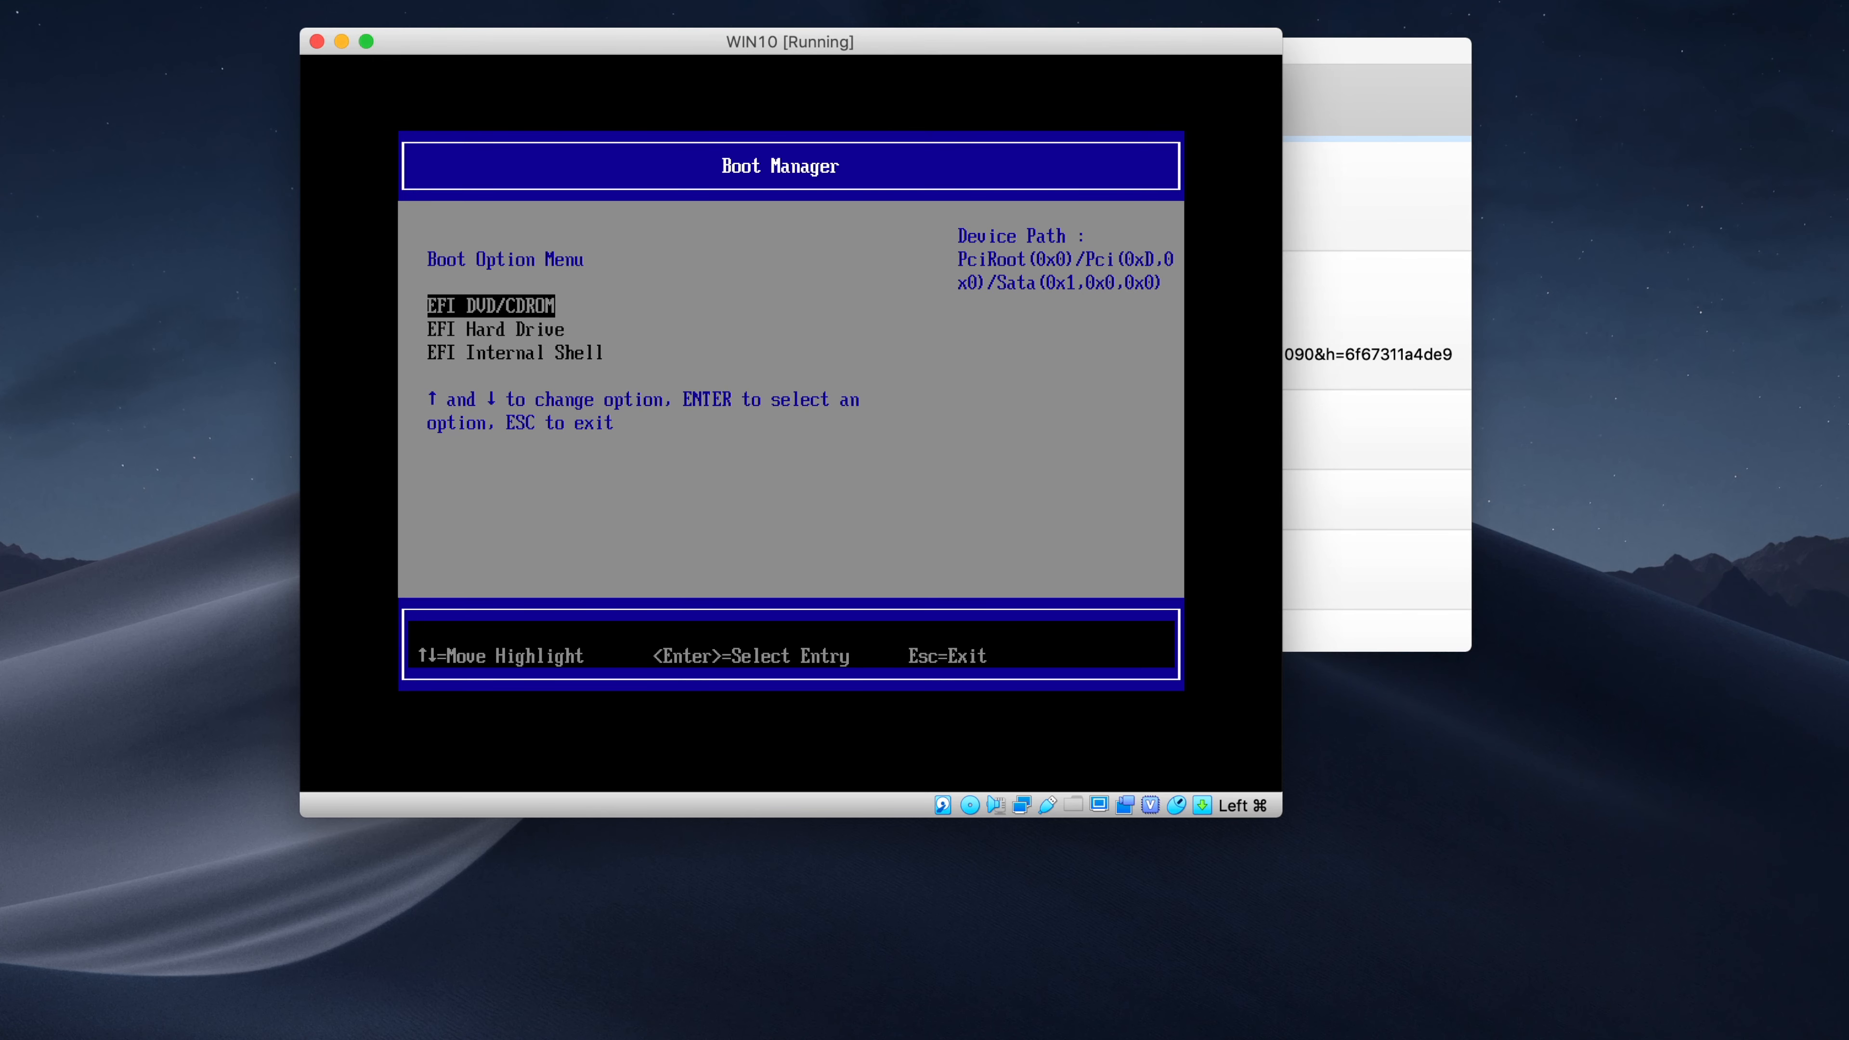
pyautogui.press('Return')
pyautogui.press('Return')
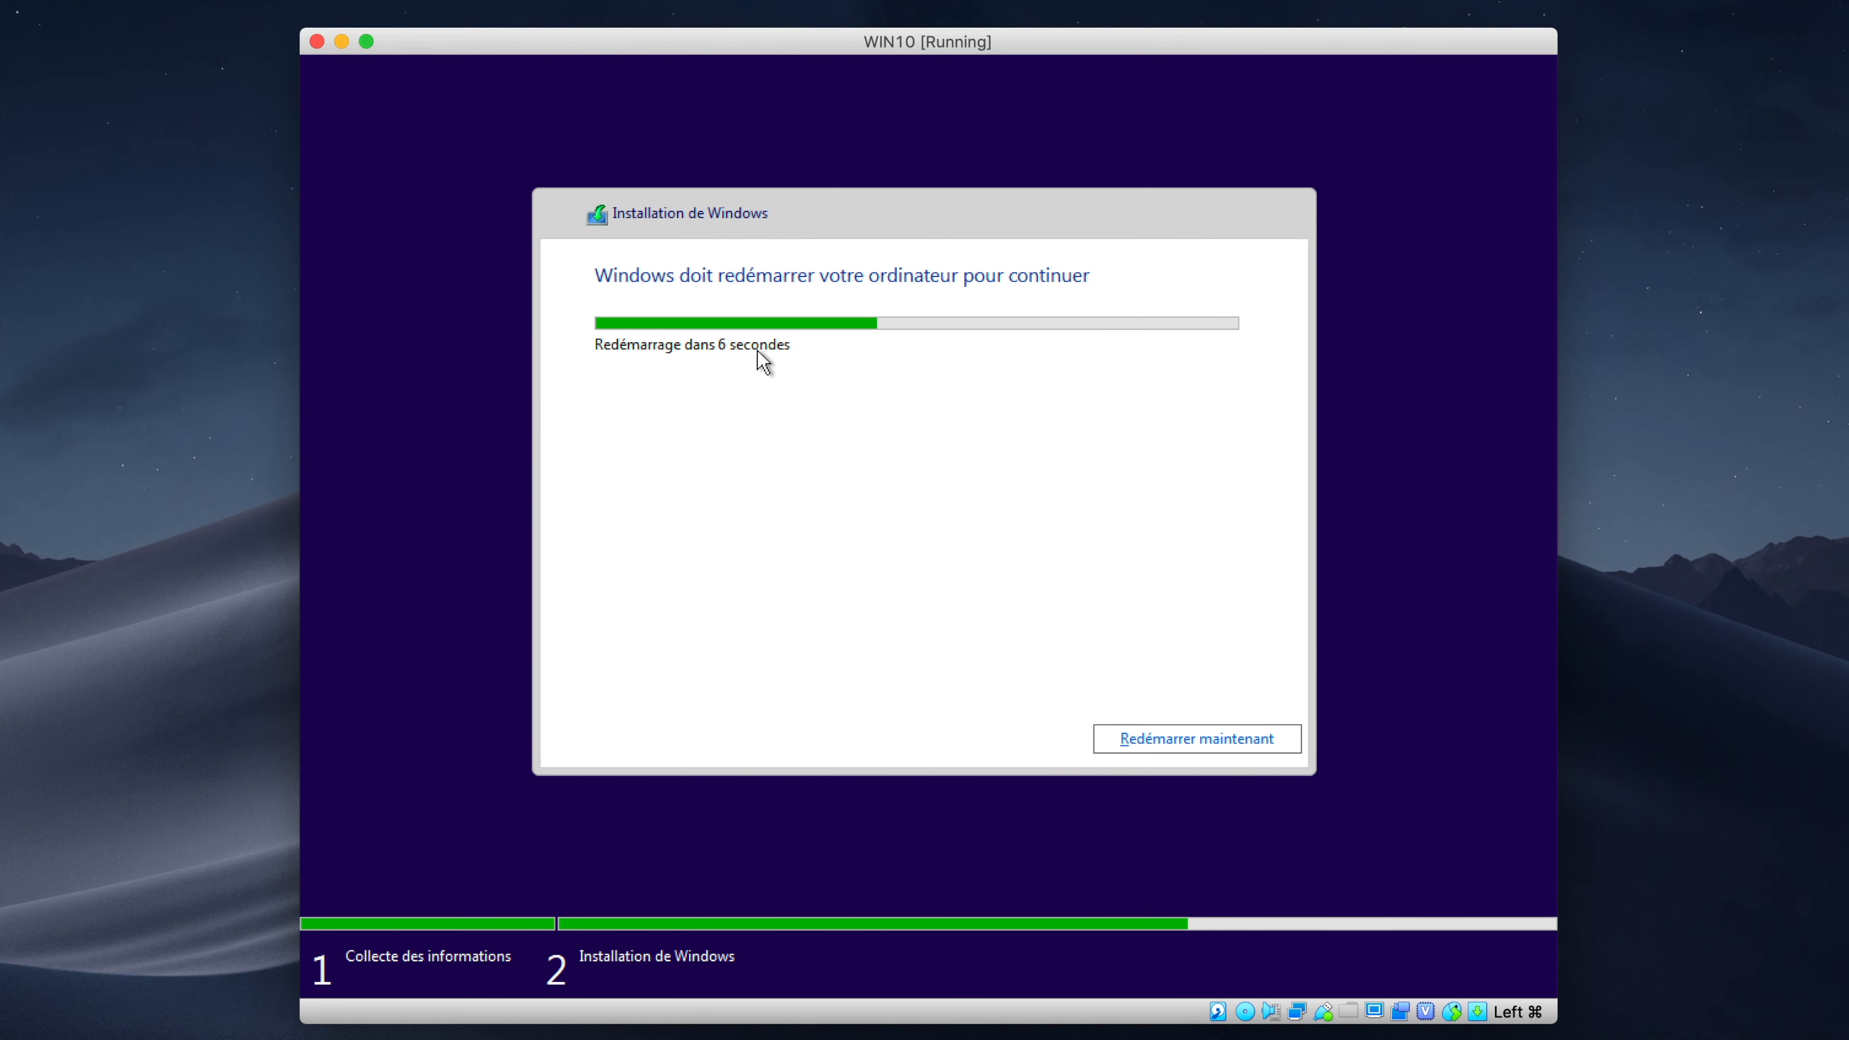
# Power off the WIN10 machine before the Windows installer restarts it, and close the VirtualBox manager
pyautogui.click(317, 41)
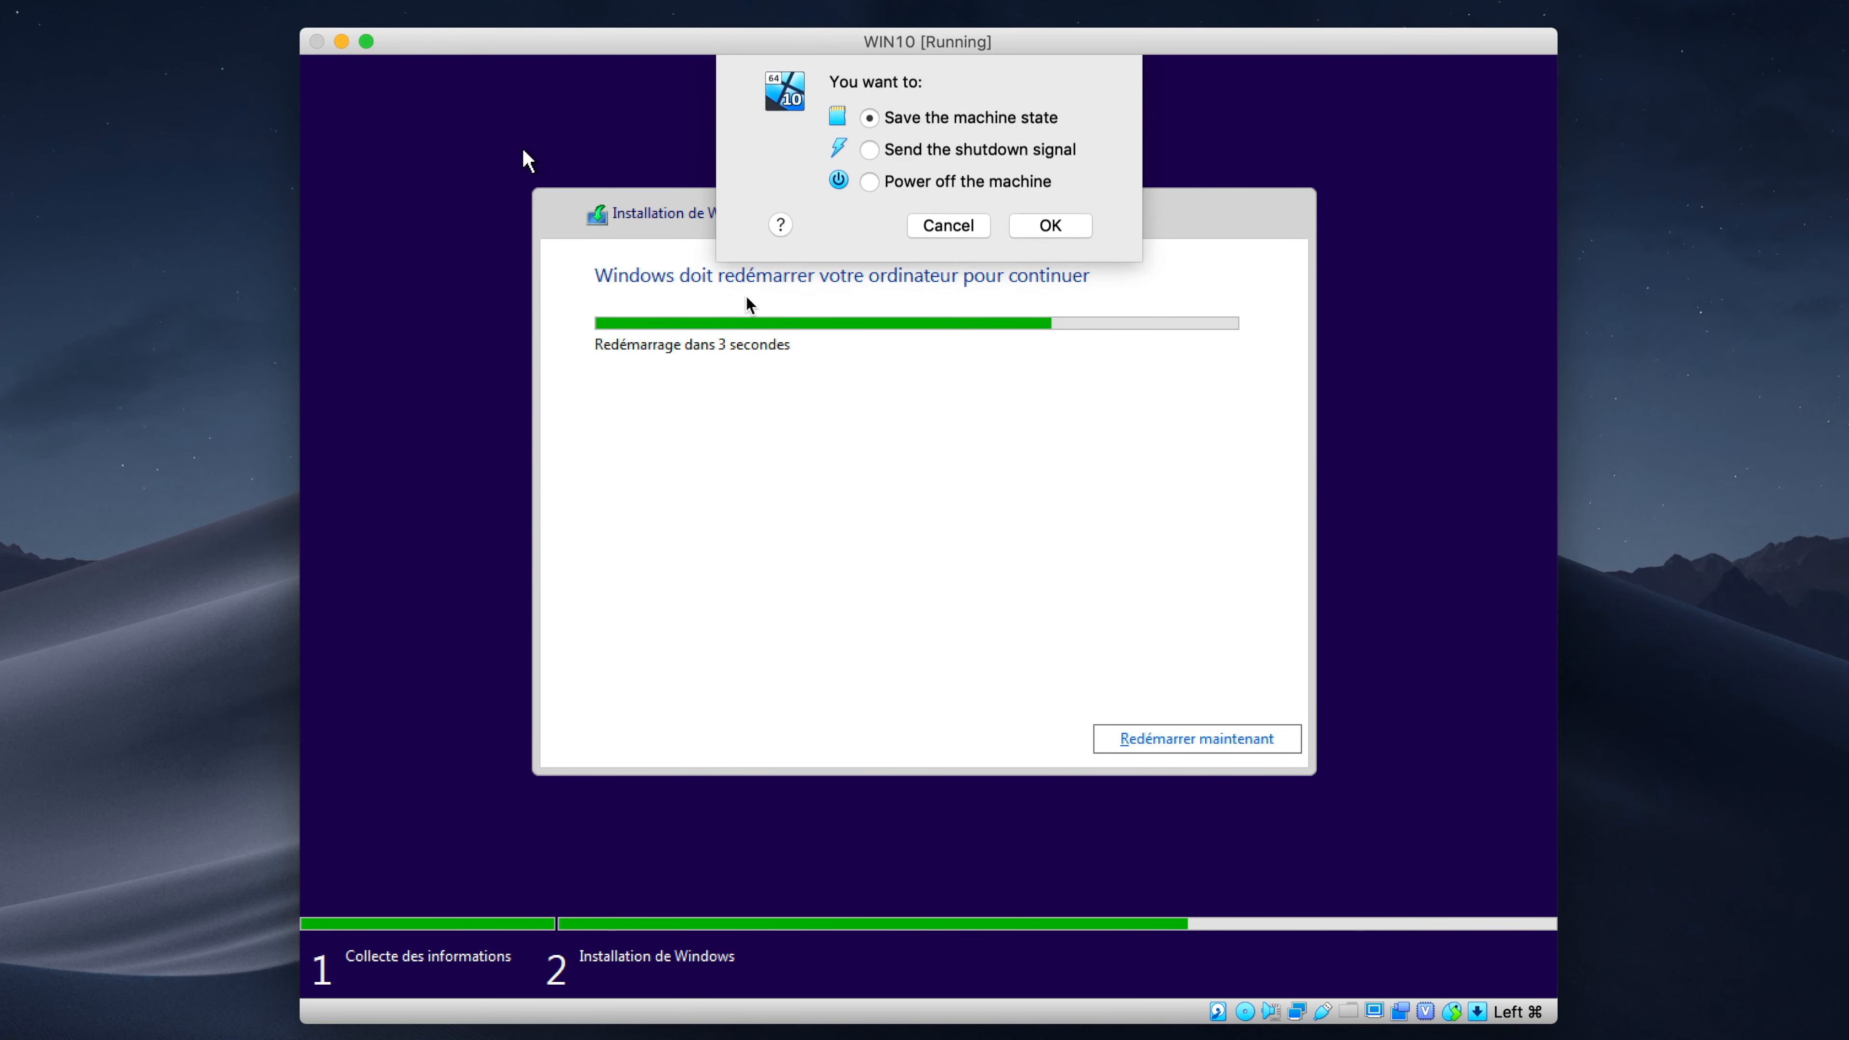
pyautogui.click(976, 189)
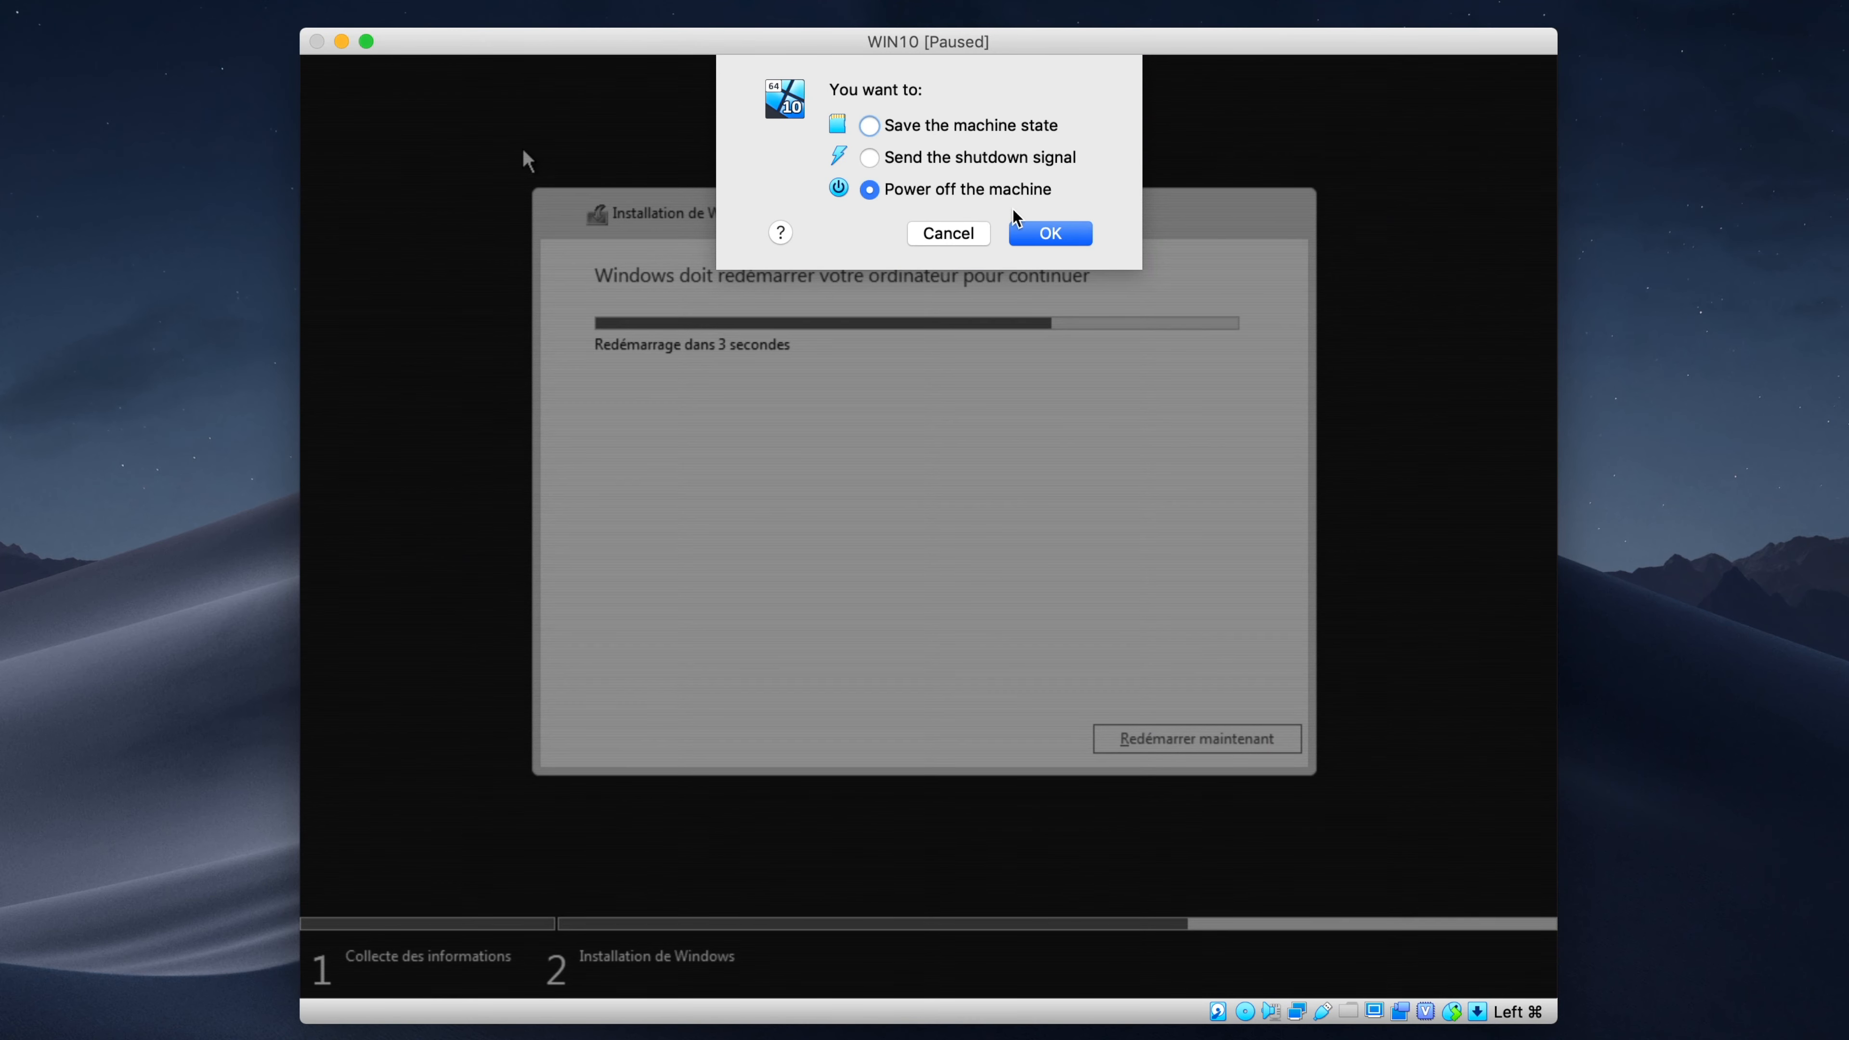
pyautogui.click(1049, 234)
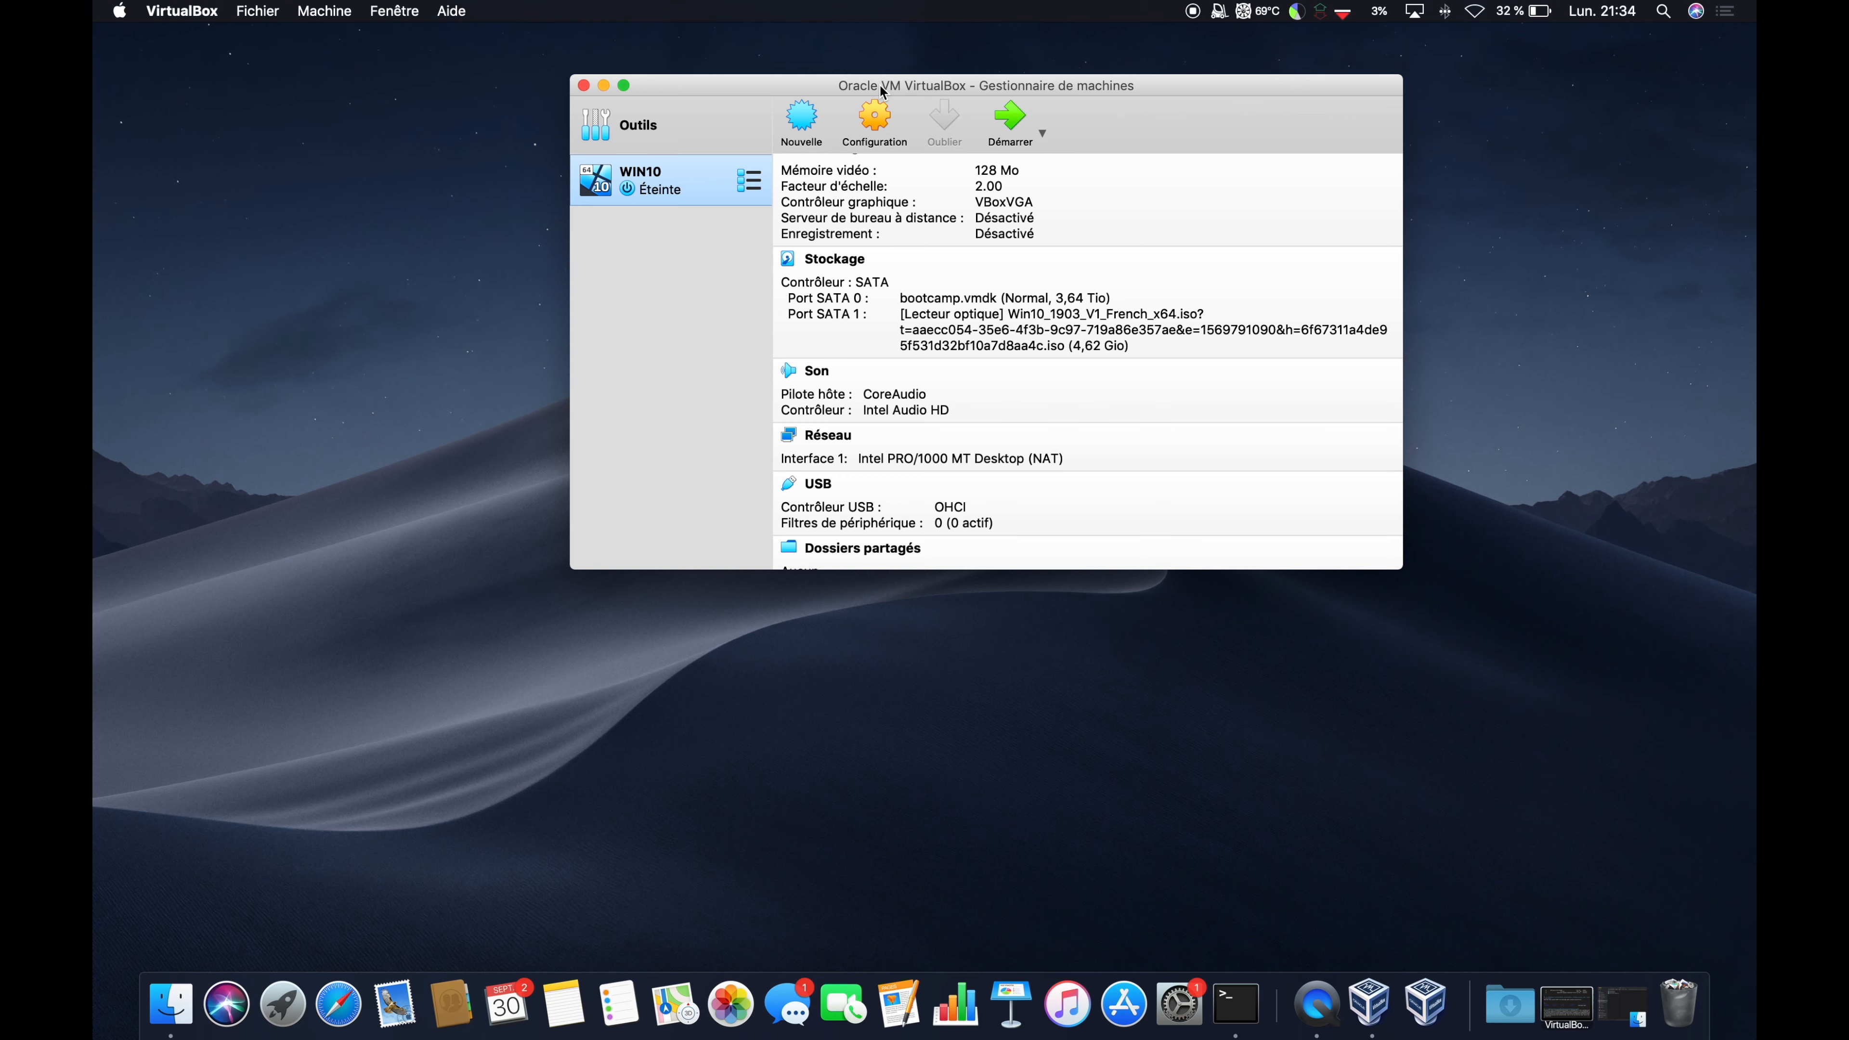
pyautogui.click(583, 86)
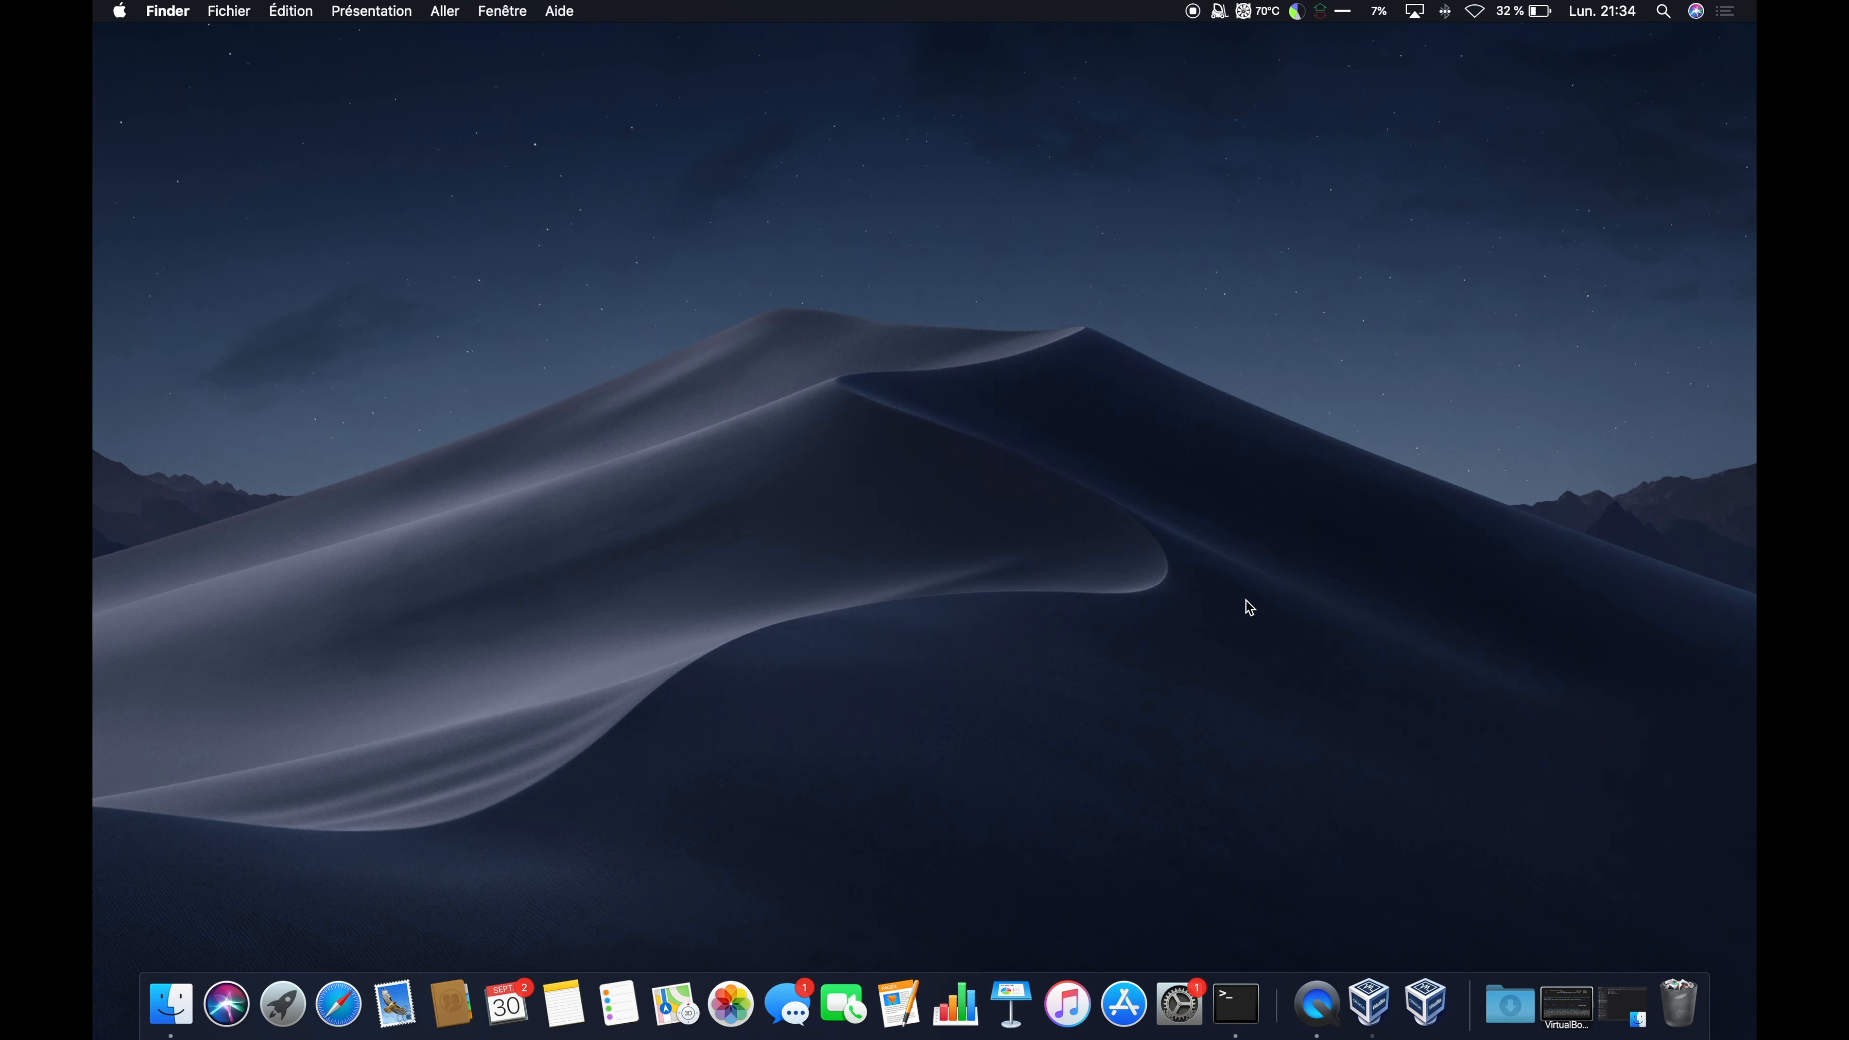